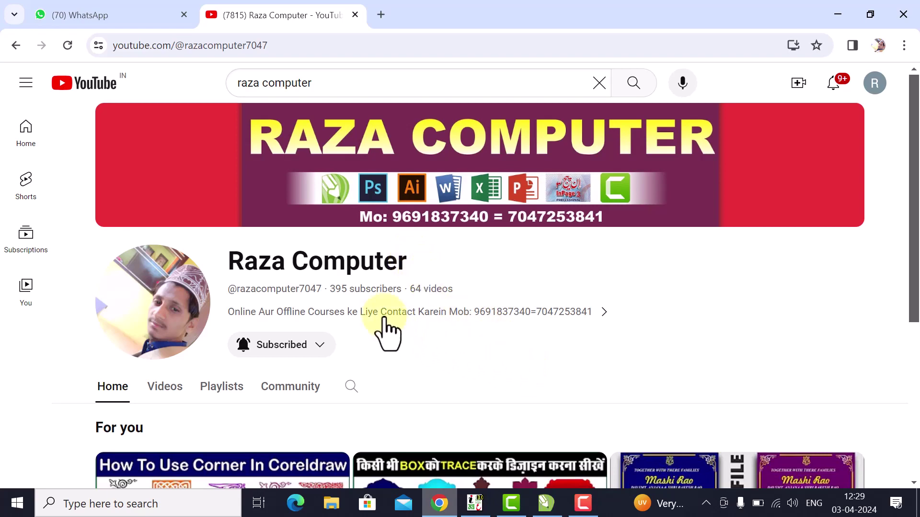
- Switch to CorelDRAW with the corner & bel.cdr drawing and select the group of vertical border strips on the page
{"action": "left_click", "coordinate": [837, 14]}
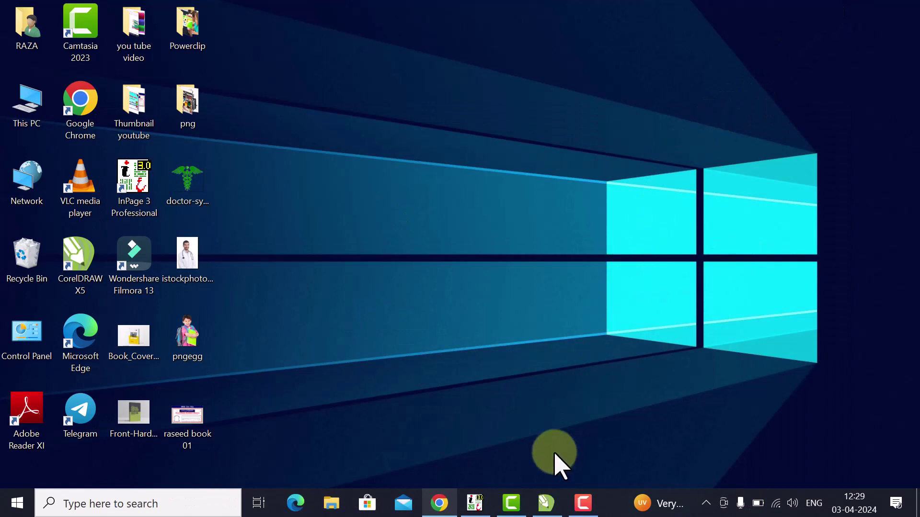
{"action": "left_click", "coordinate": [545, 503]}
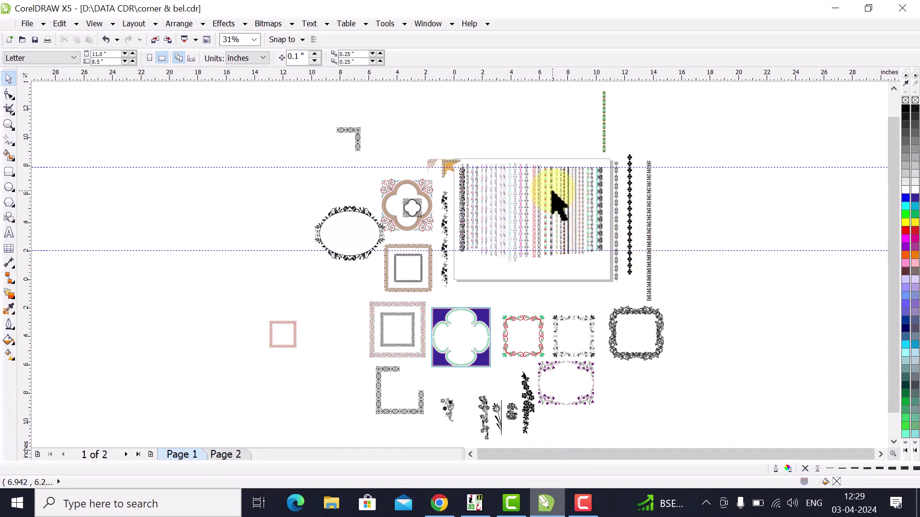
{"action": "left_click", "coordinate": [539, 206]}
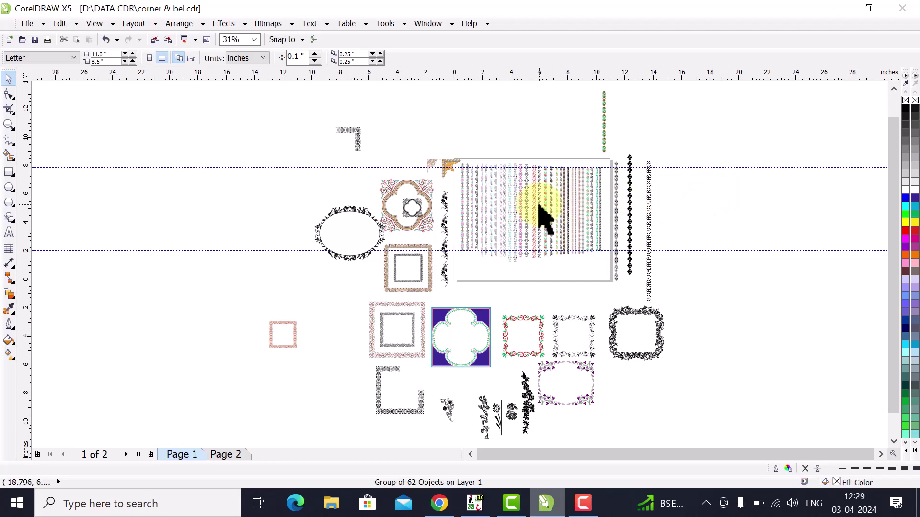
{"action": "left_click", "coordinate": [525, 205]}
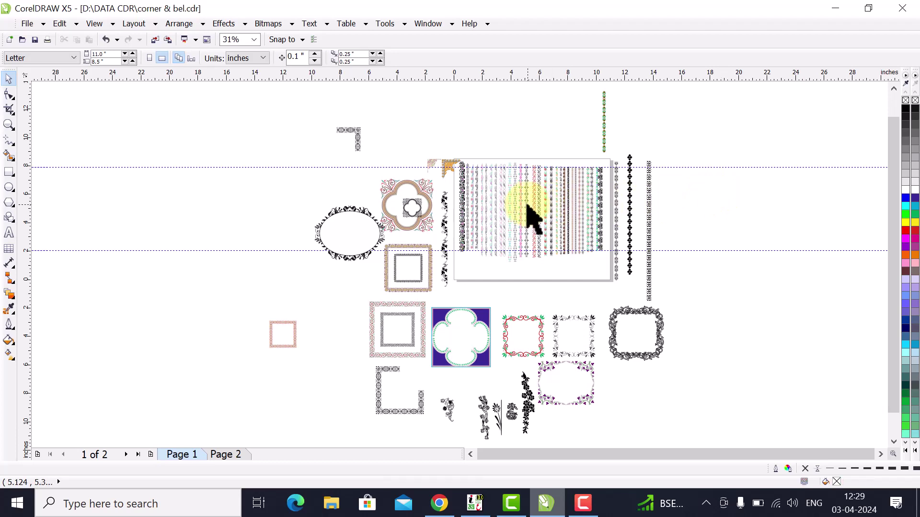
{"action": "left_click", "coordinate": [532, 218]}
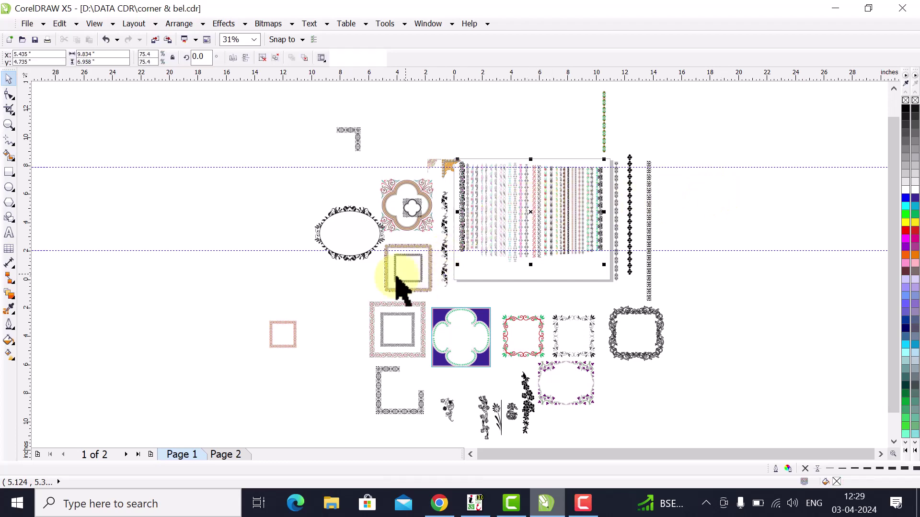
- Pull the red corner piece out of the square frame, enlarge it to about 3.33 inches square, and place it below the border strips
{"action": "left_click", "coordinate": [421, 309]}
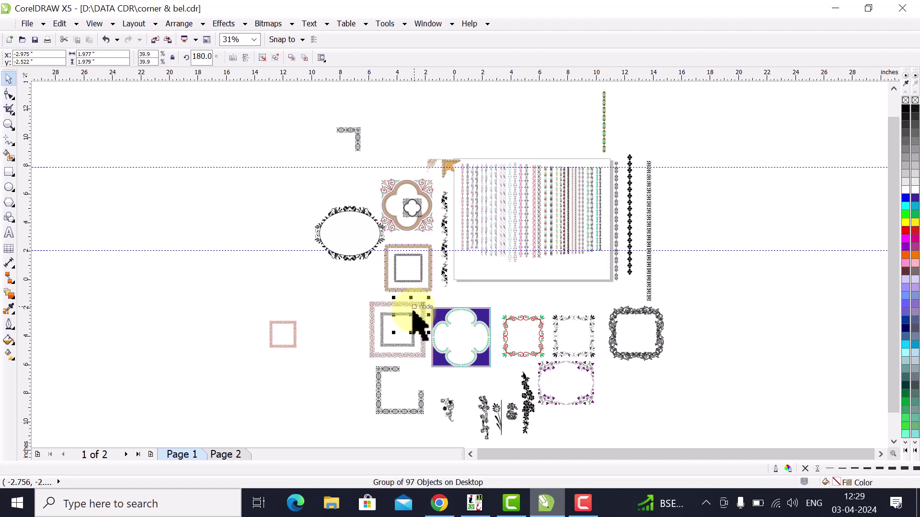
{"action": "left_click_drag", "start_coordinate": [419, 315], "coordinate": [473, 291]}
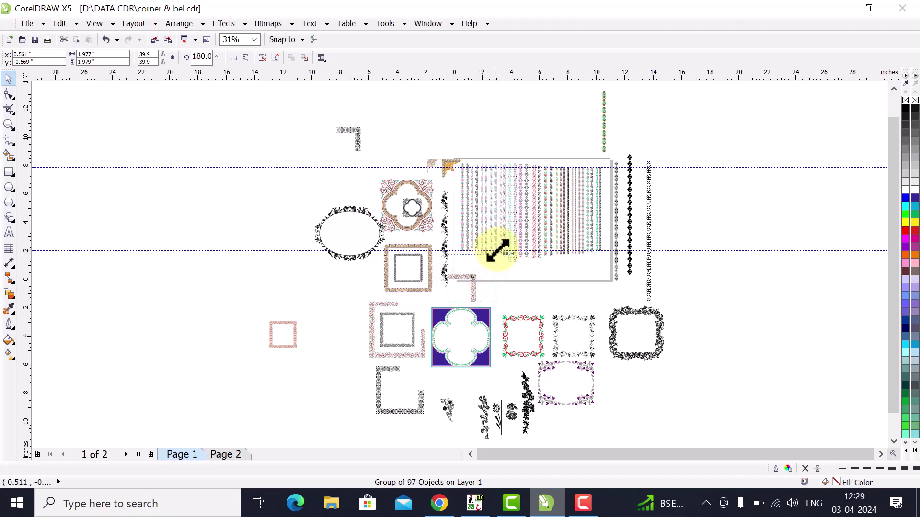
{"action": "left_click_drag", "start_coordinate": [497, 251], "coordinate": [497, 251]}
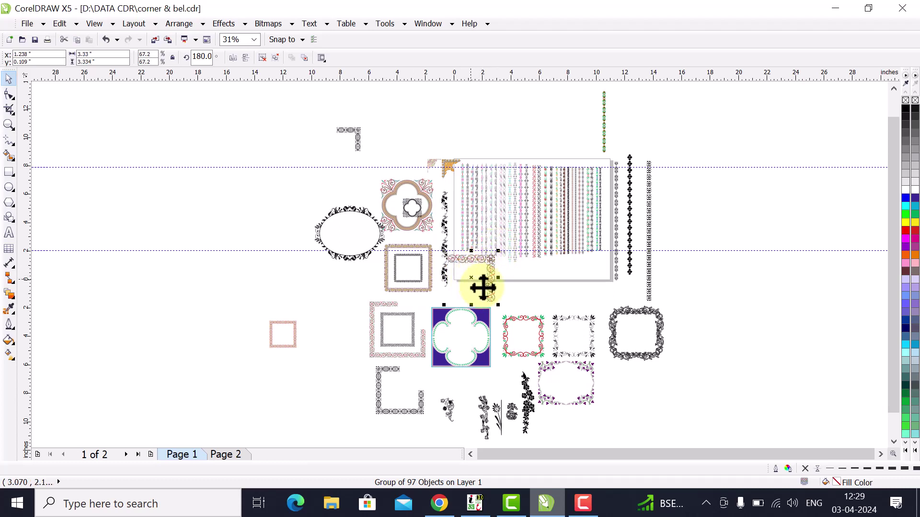
{"action": "left_click_drag", "start_coordinate": [516, 289], "coordinate": [566, 299]}
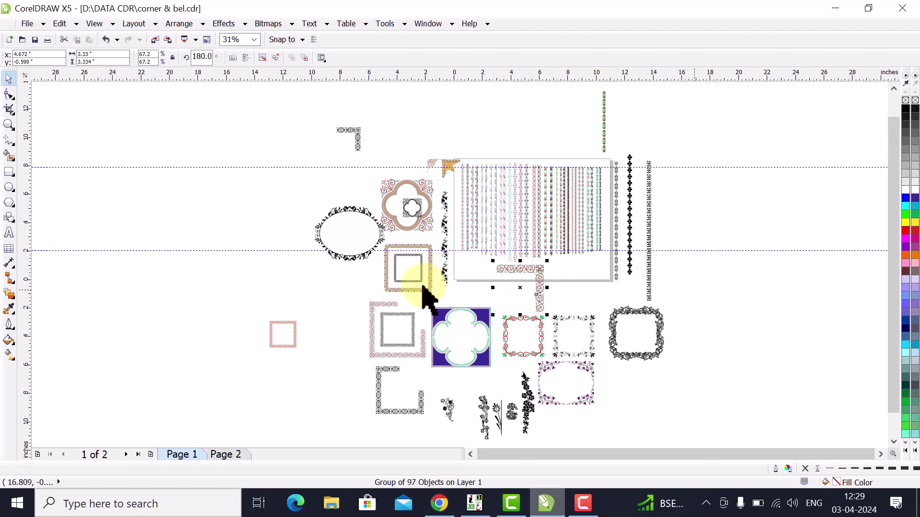
{"action": "left_click", "coordinate": [707, 289]}
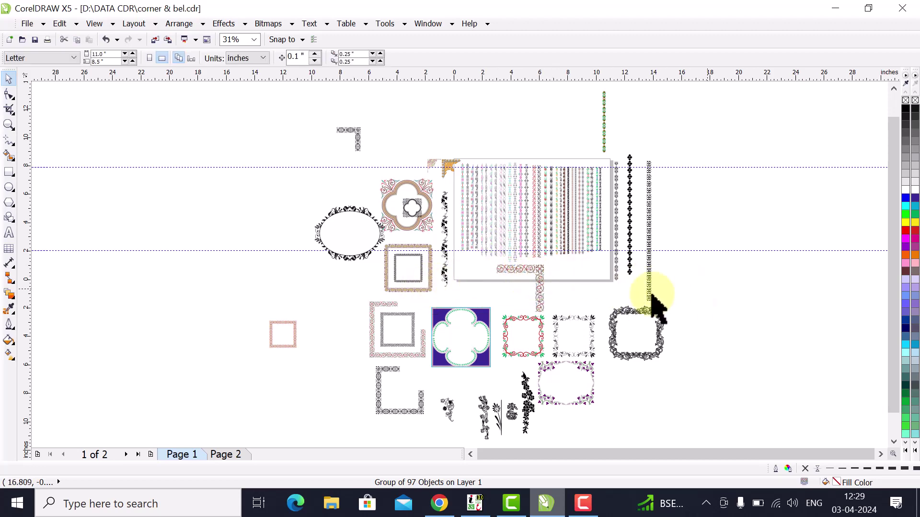
{"action": "left_click", "coordinate": [539, 279]}
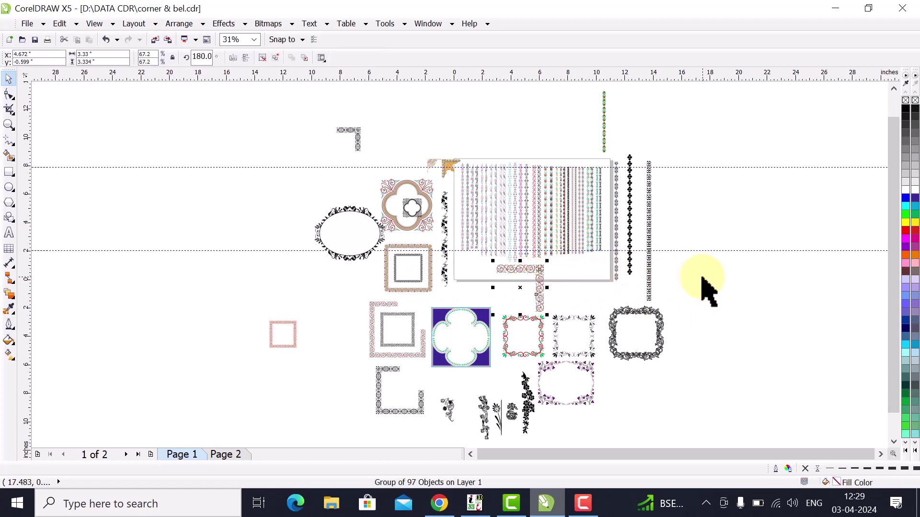
{"action": "left_click", "coordinate": [881, 453]}
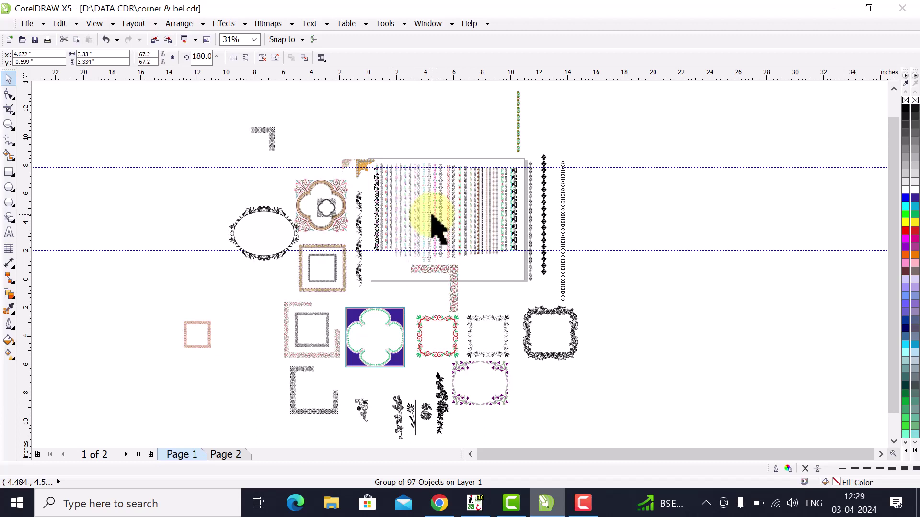
{"action": "left_click", "coordinate": [594, 287]}
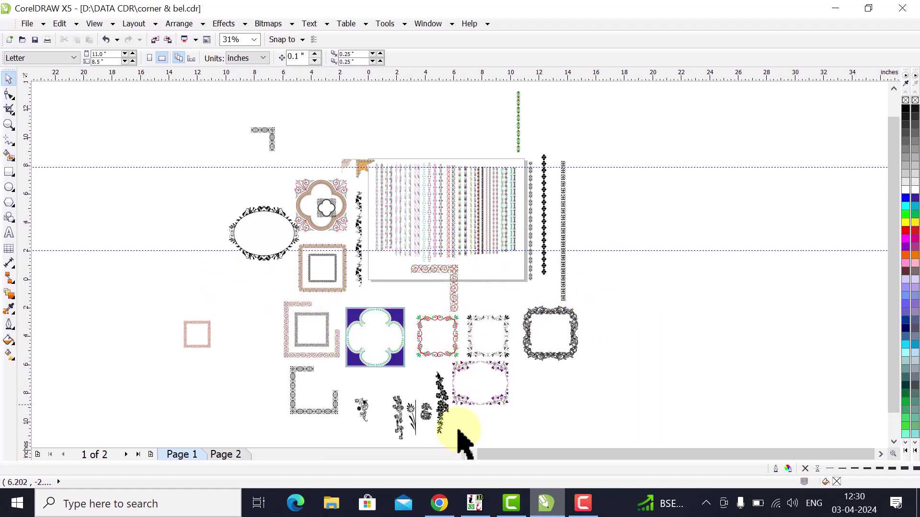
{"action": "left_click", "coordinate": [438, 503]}
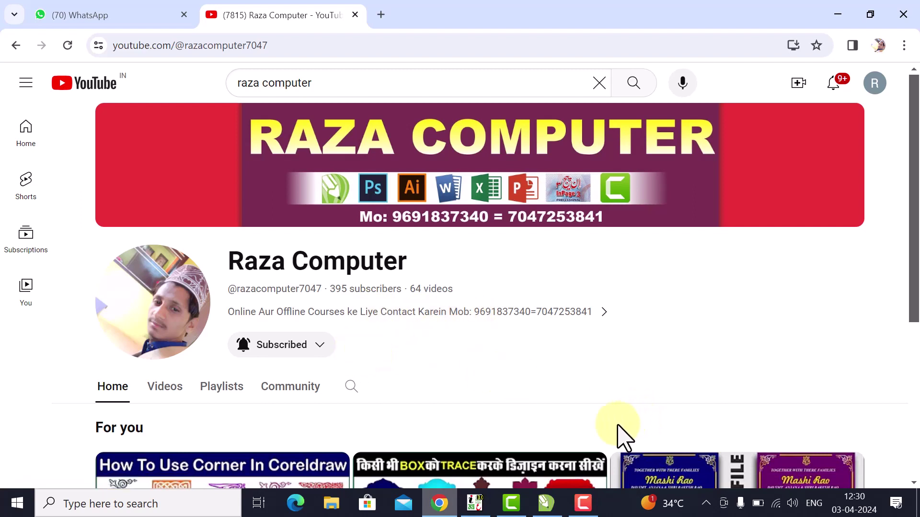
{"action": "left_click", "coordinate": [545, 503]}
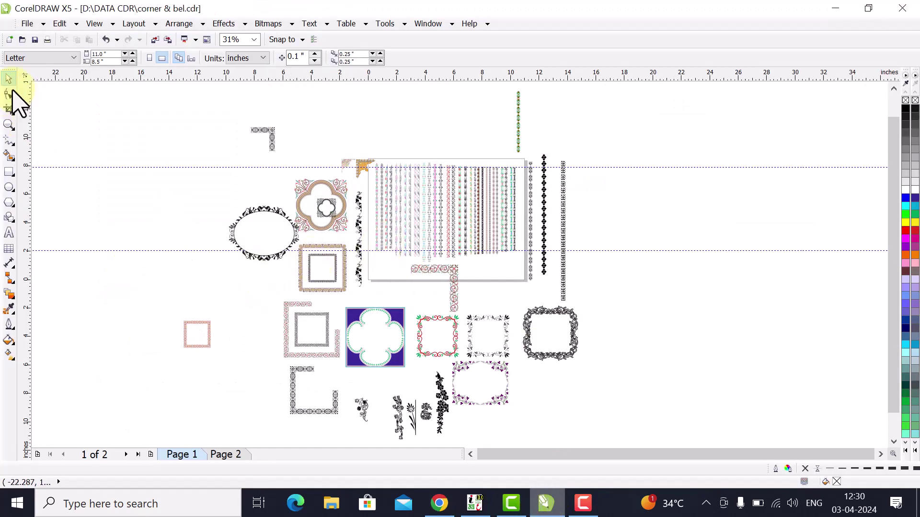
- Create a new blank A4 document in portrait orientation with inches as the units
{"action": "left_click", "coordinate": [25, 25]}
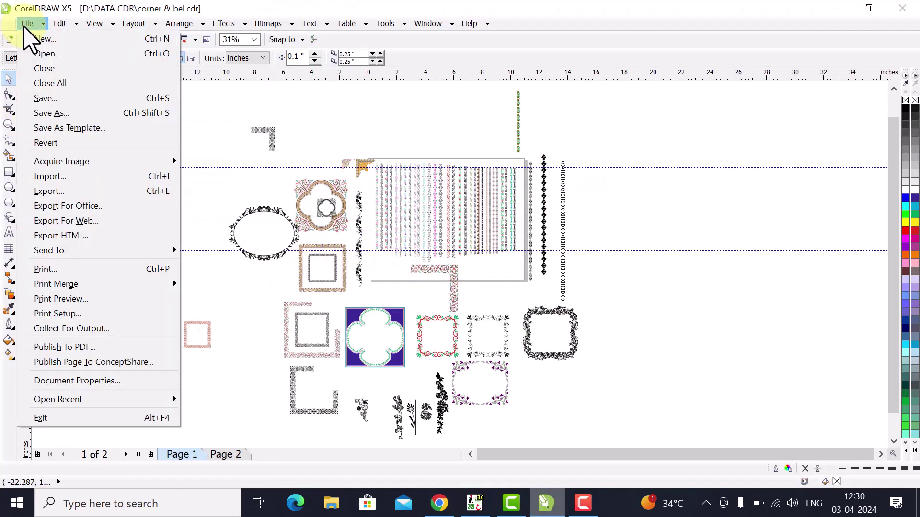
{"action": "left_click", "coordinate": [48, 54]}
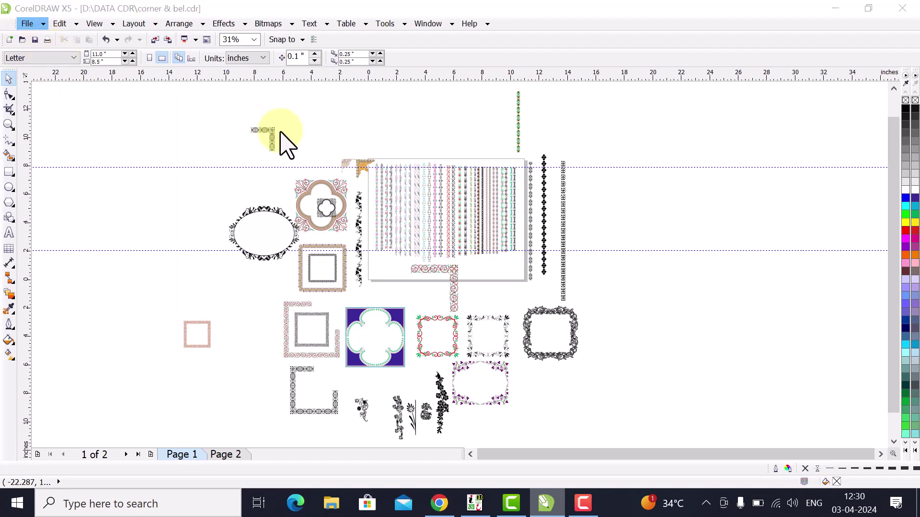
{"action": "left_click", "coordinate": [462, 362]}
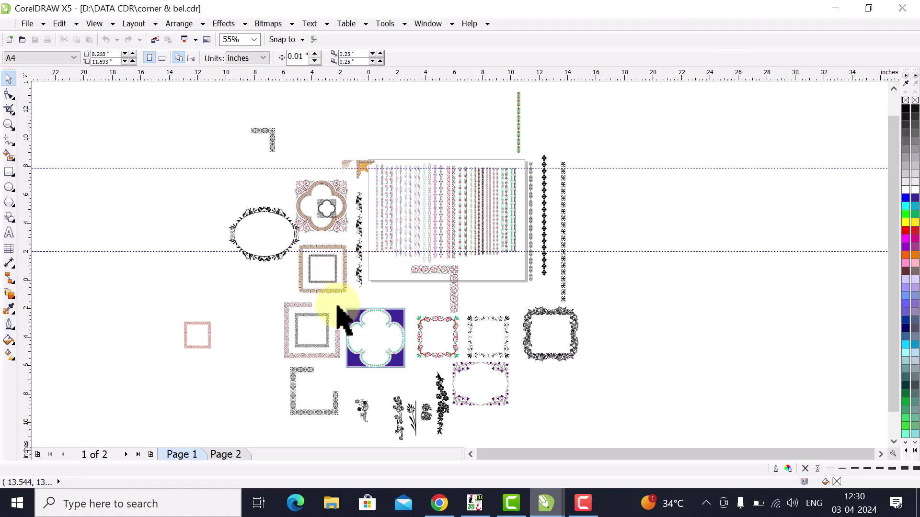
- Copy the small black floral corner ornament from corner & bel.cdr into the new document and centre it on the page
{"action": "left_click", "coordinate": [273, 138]}
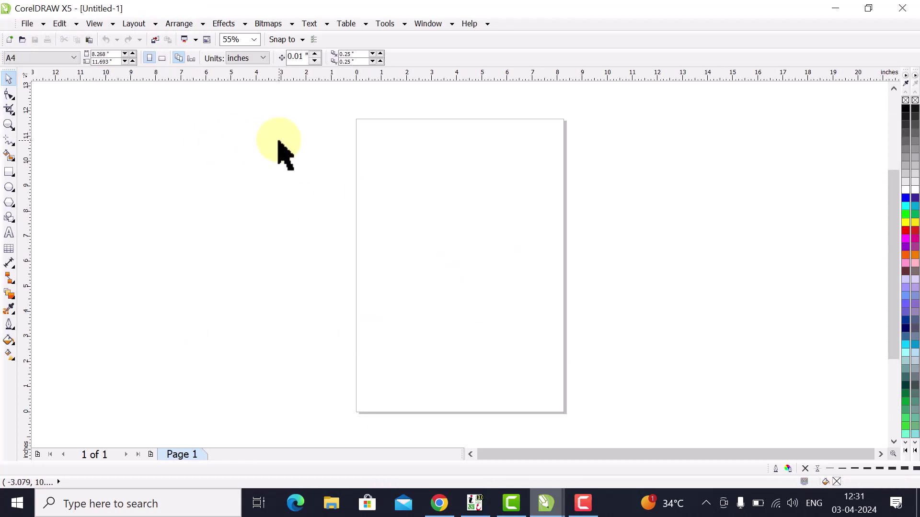
{"action": "key", "text": "ctrl+v"}
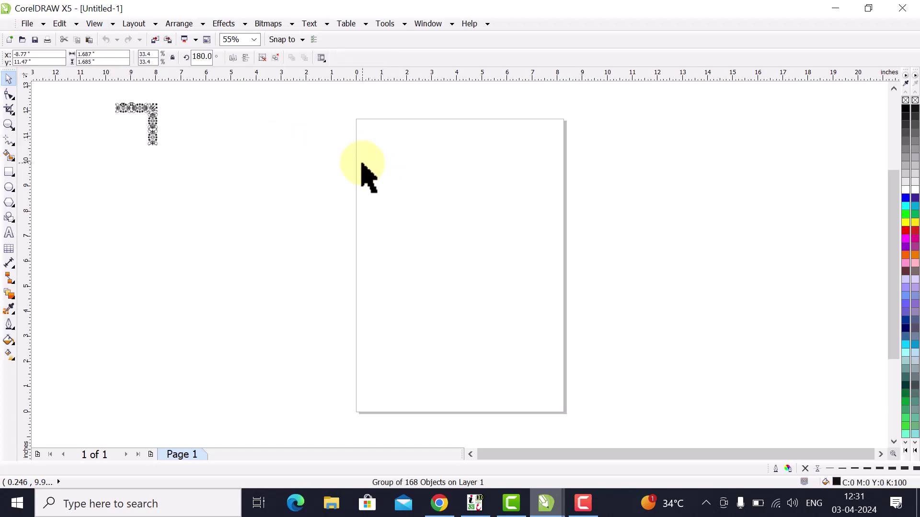
{"action": "key", "text": "p"}
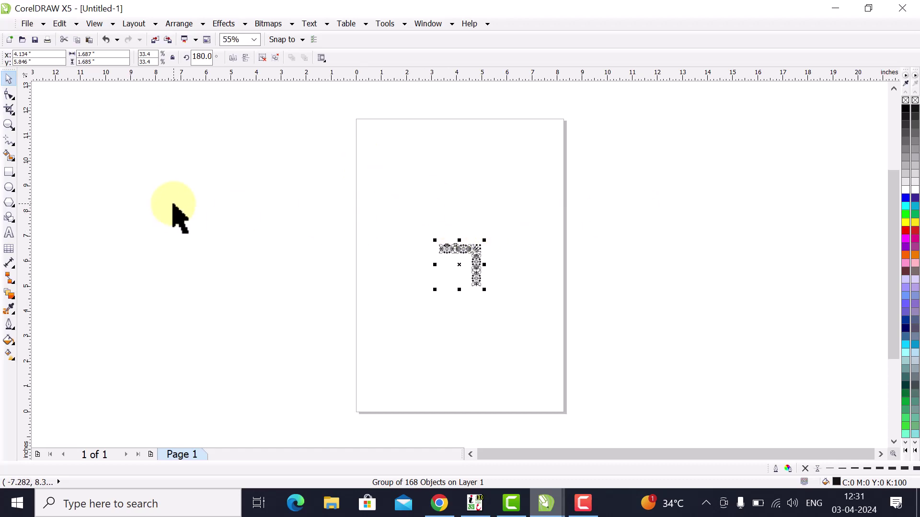
{"action": "left_click", "coordinate": [173, 204]}
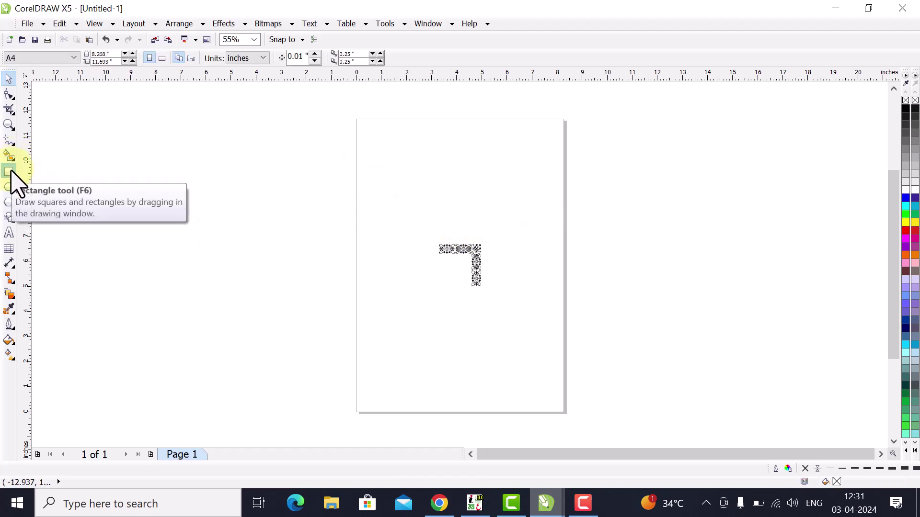
- Draw a rectangle about 6.94 by 4.24 inches in the empty area beside the page
{"action": "key", "text": "F6"}
{"action": "mouse_move", "coordinate": [111, 170]}
{"action": "left_mouse_down"}
{"action": "mouse_move", "coordinate": [243, 269]}
{"action": "mouse_move", "coordinate": [285, 276]}
{"action": "left_mouse_up"}
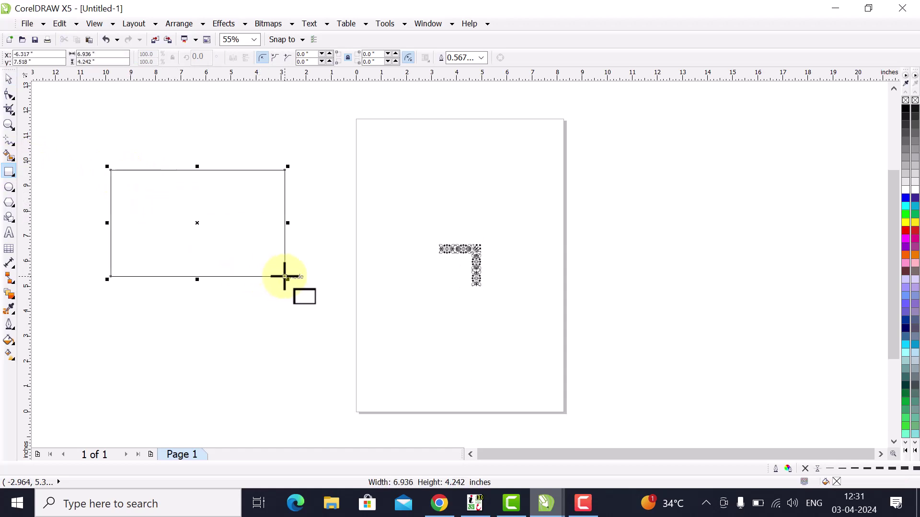
{"action": "left_click", "coordinate": [10, 79]}
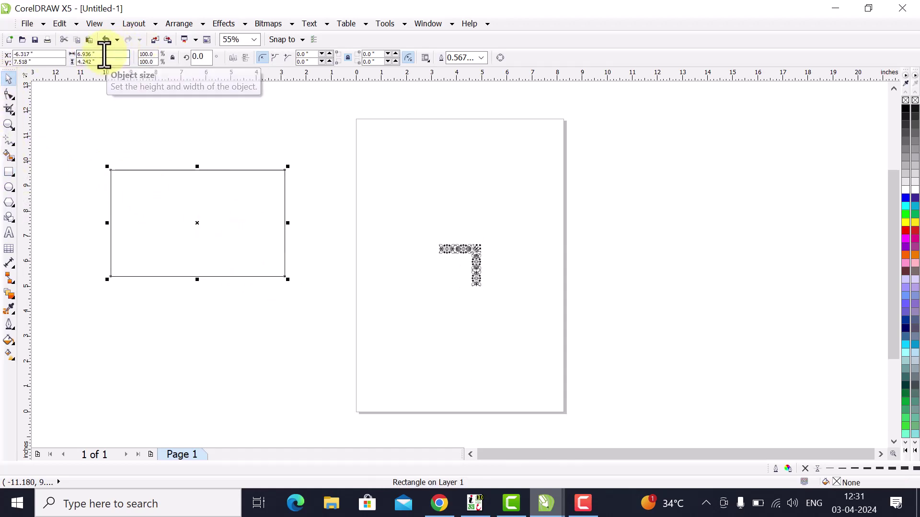
- Set the rectangle's size to 6 inches wide by 3 inches high and centre it on the page
{"action": "left_click_drag", "start_coordinate": [102, 54], "coordinate": [67, 53]}
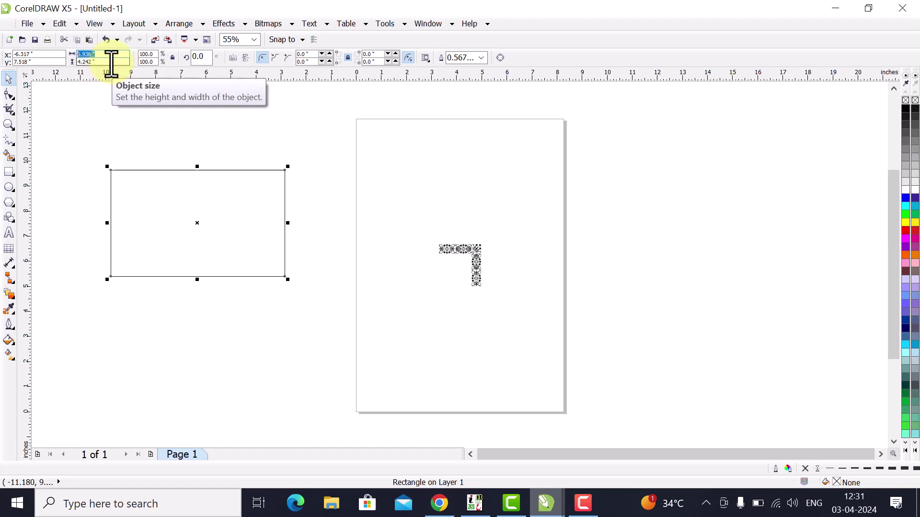
{"action": "type", "text": "6"}
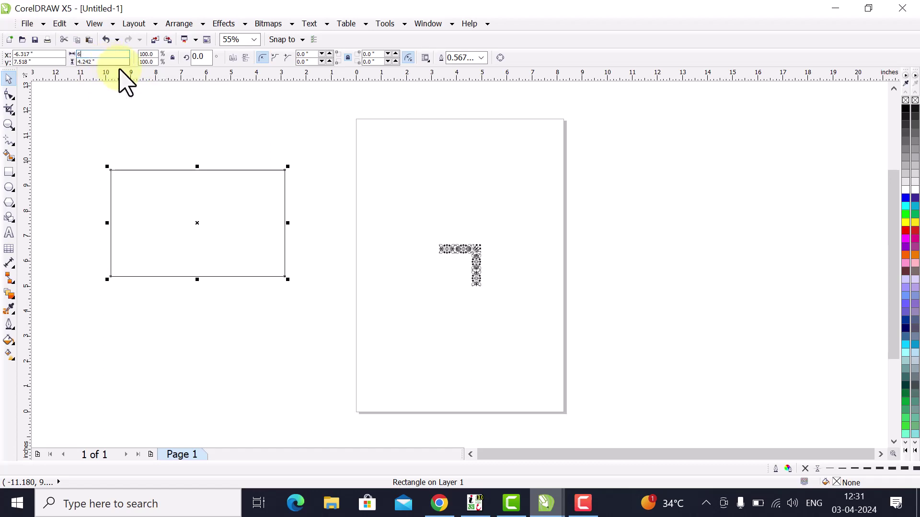
{"action": "key", "text": "Tab"}
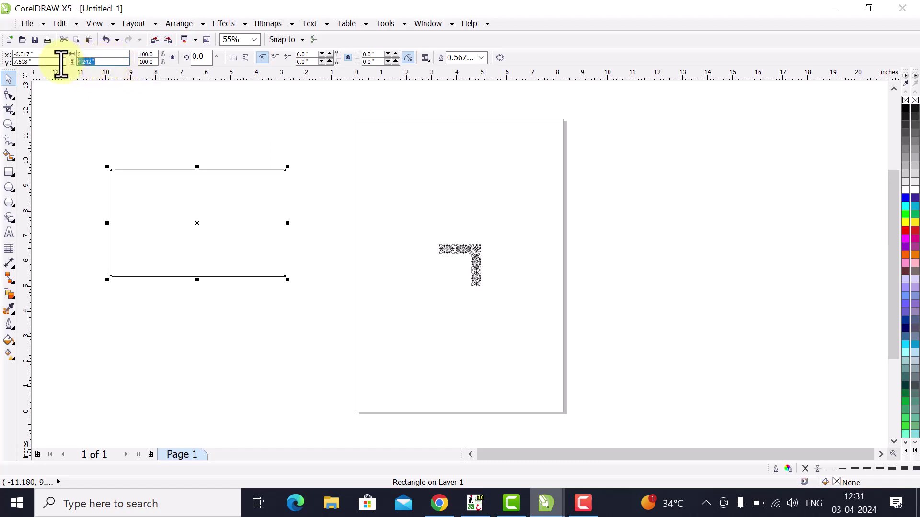
{"action": "key", "text": "Return"}
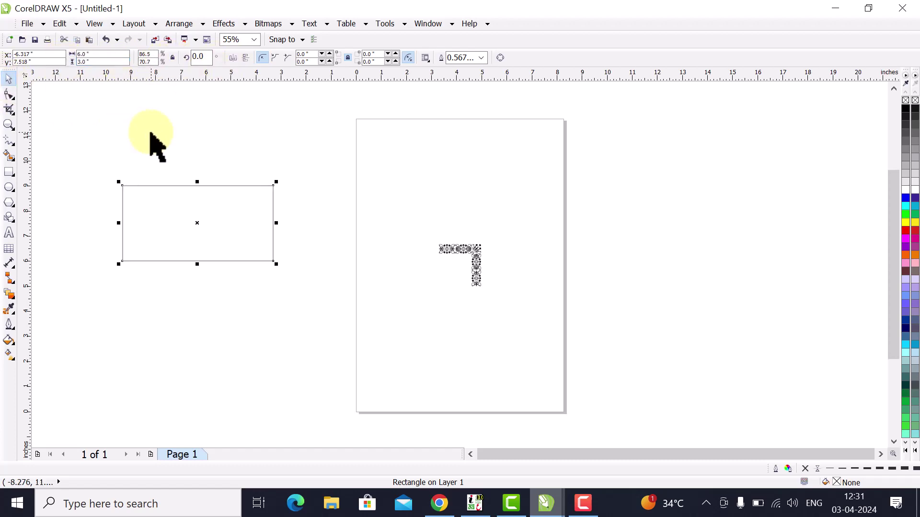
{"action": "key", "text": "p"}
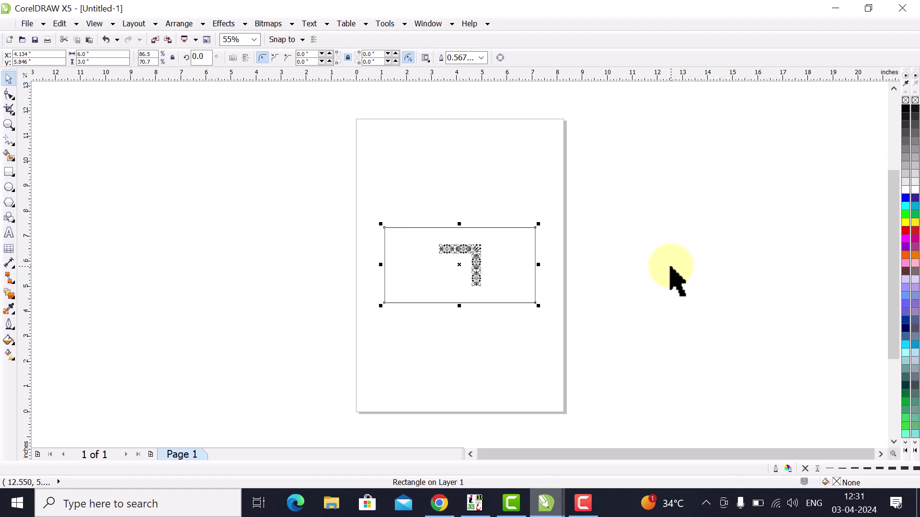
{"action": "key", "text": "shift+F2"}
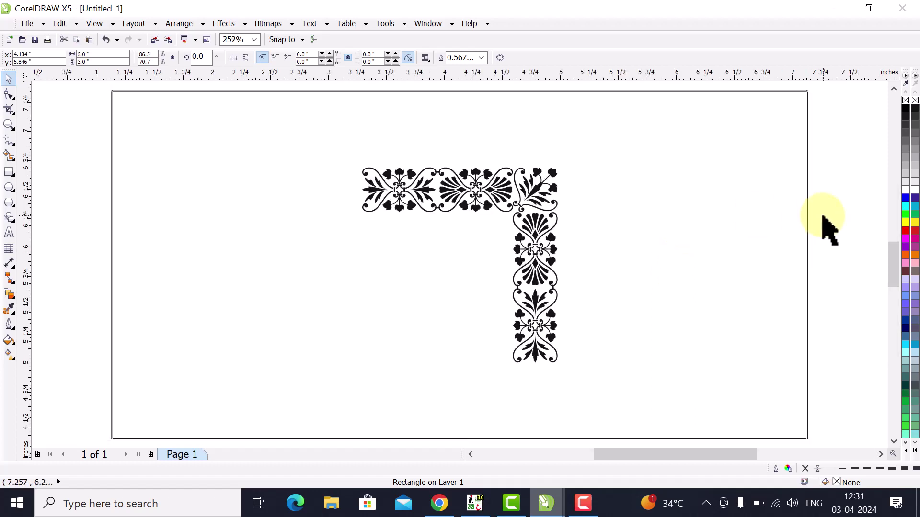
- Try moving the black corner ornament out past the rectangle's left edge
{"action": "left_click", "coordinate": [821, 226]}
{"action": "left_click", "coordinate": [540, 206]}
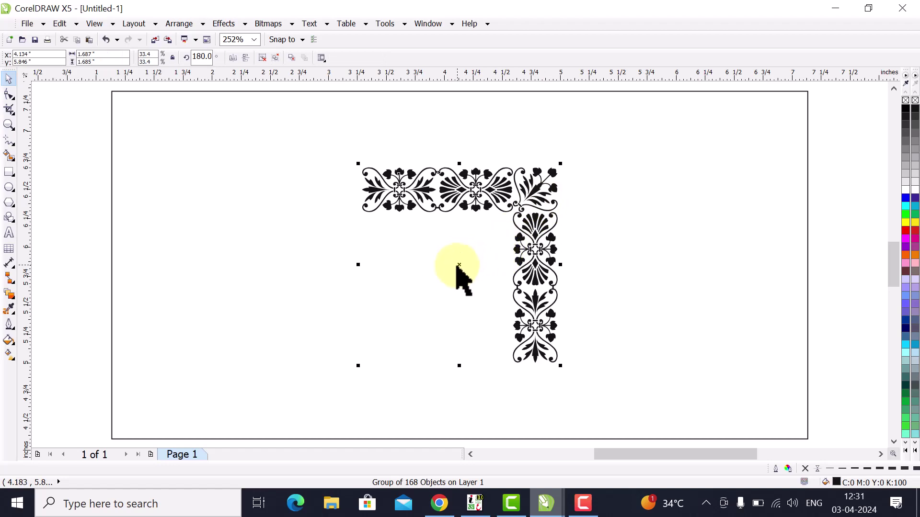
{"action": "left_click_drag", "start_coordinate": [458, 267], "coordinate": [23, 194]}
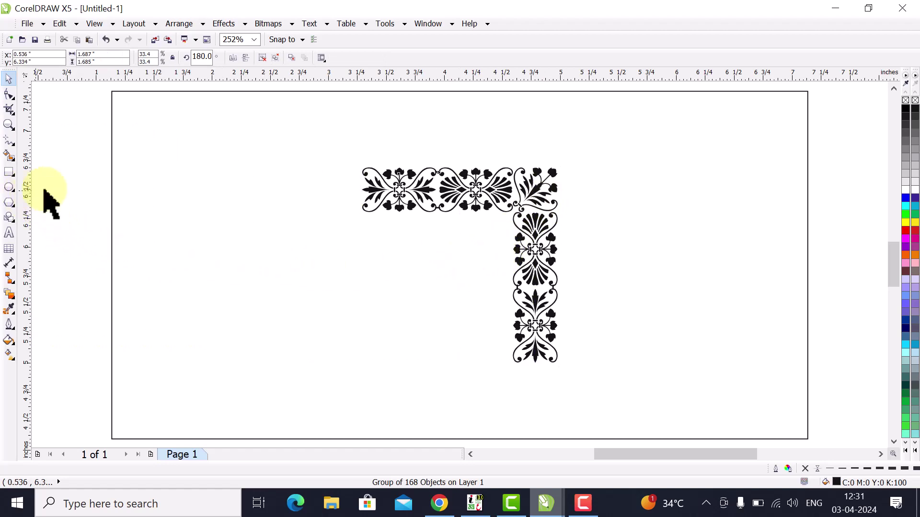
- Move the black corner ornament out of the rectangle to just beyond its right edge
{"action": "left_click", "coordinate": [478, 206]}
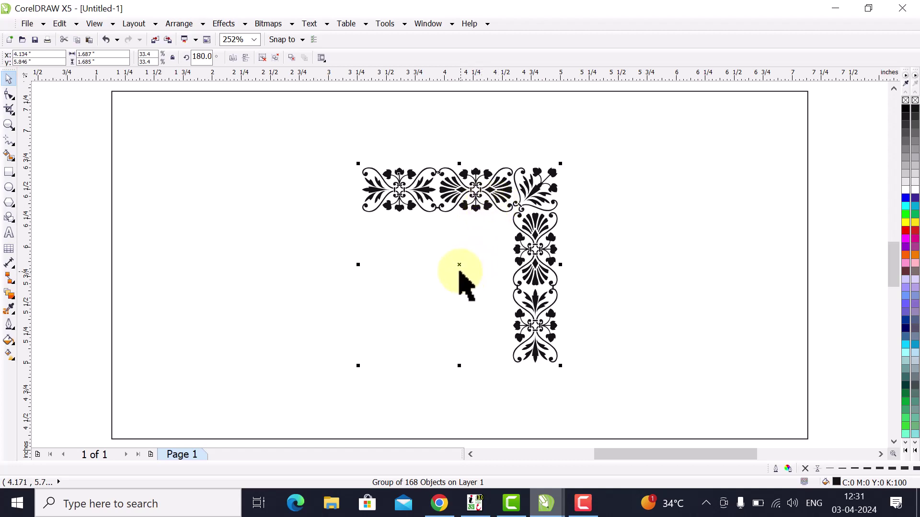
{"action": "left_click_drag", "start_coordinate": [461, 266], "coordinate": [878, 208]}
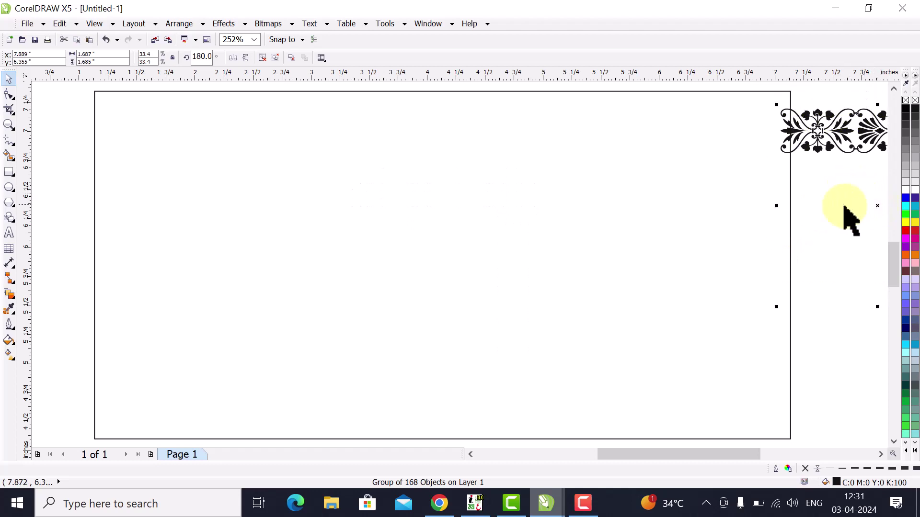
{"action": "left_click_drag", "start_coordinate": [839, 143], "coordinate": [859, 152]}
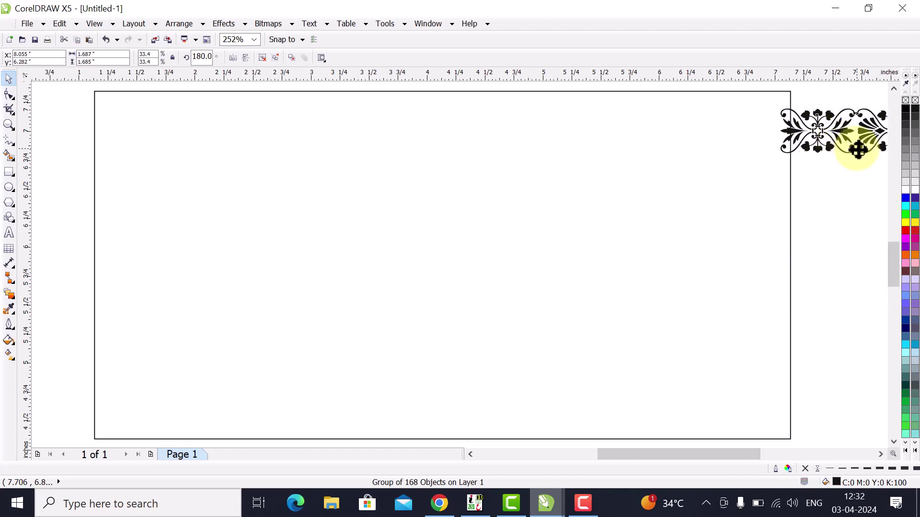
- Add one vertical and one horizontal guideline and centre both of them on the page
{"action": "left_click", "coordinate": [97, 189]}
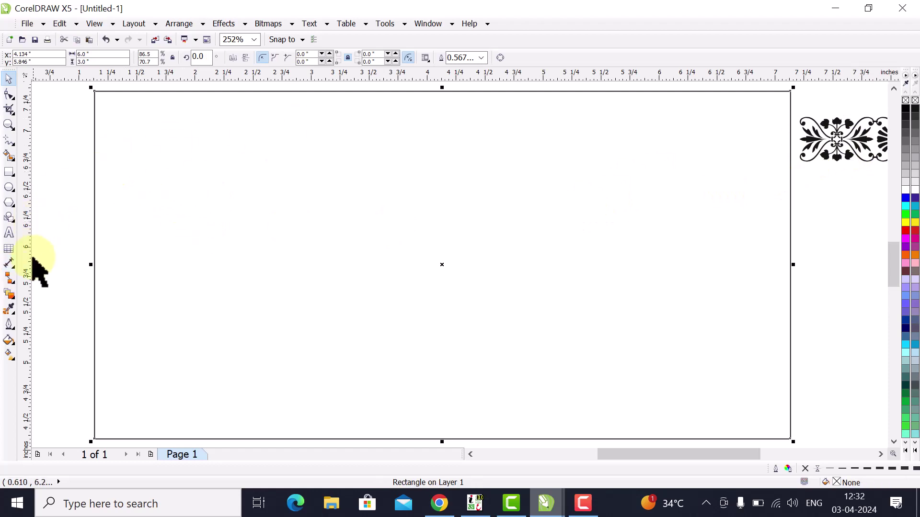
{"action": "left_click", "coordinate": [57, 188]}
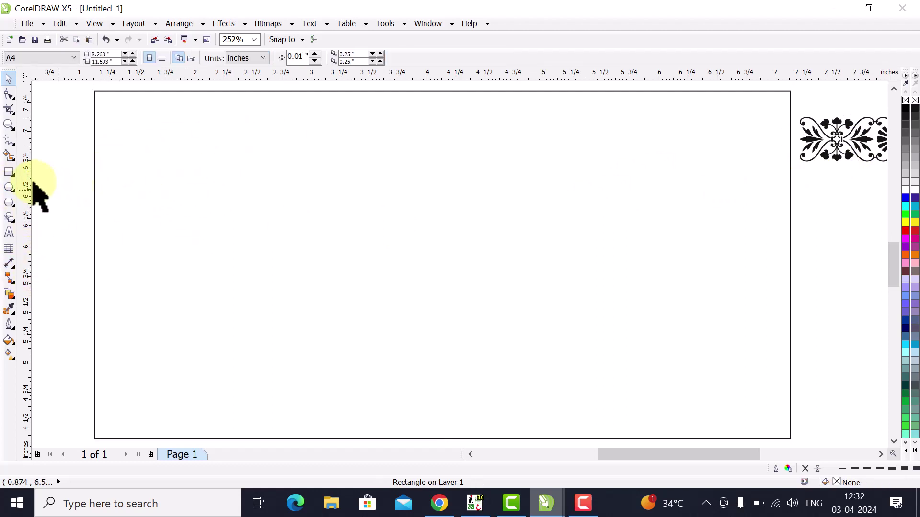
{"action": "left_click_drag", "start_coordinate": [27, 181], "coordinate": [197, 194]}
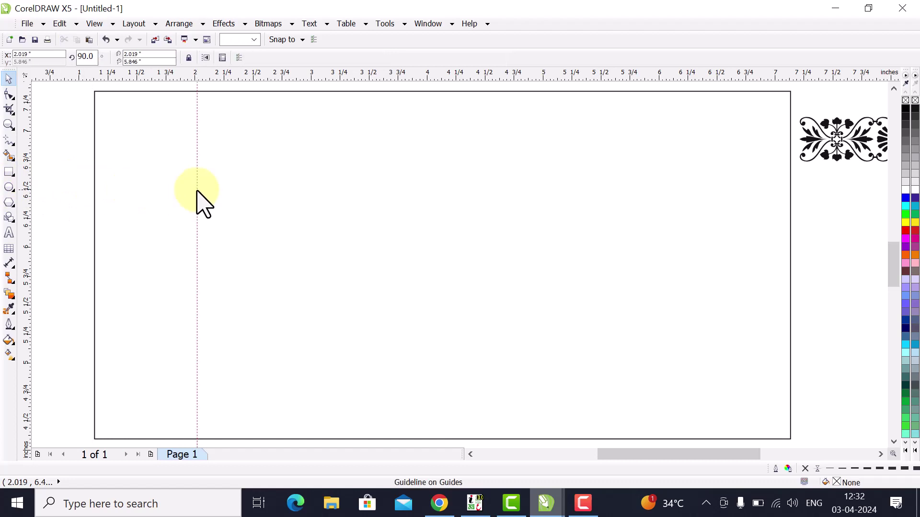
{"action": "key", "text": "p"}
{"action": "left_click_drag", "start_coordinate": [309, 76], "coordinate": [329, 201]}
{"action": "key", "text": "p"}
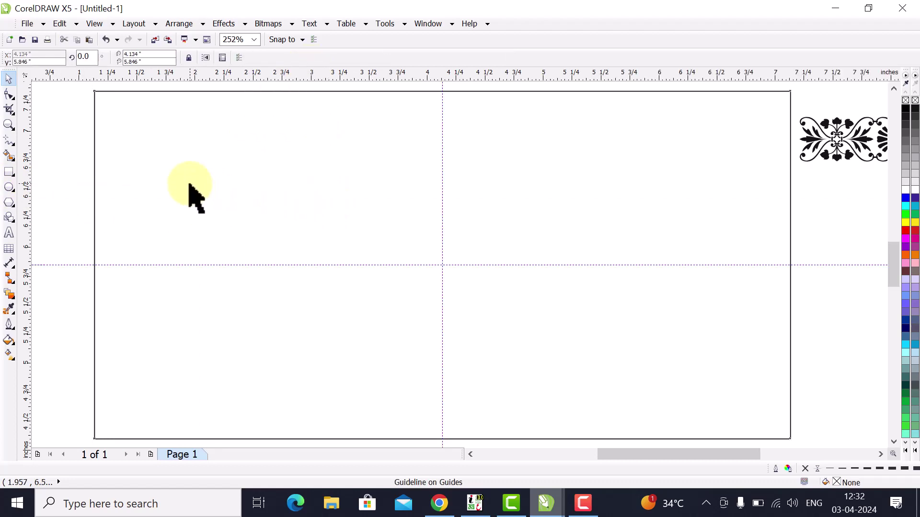
- Apply an inside contour to the rectangle with 1 step and a 0.3 inch offset
{"action": "left_click", "coordinate": [107, 185]}
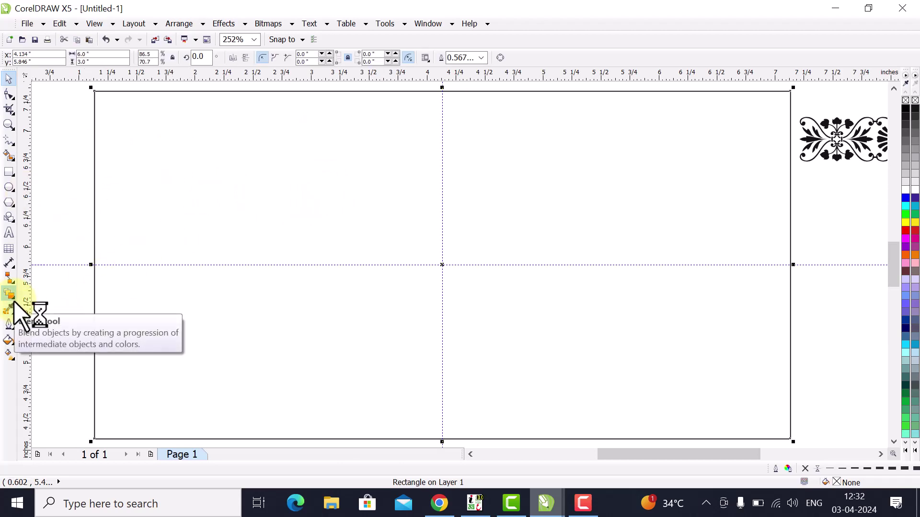
{"action": "left_click", "coordinate": [13, 299]}
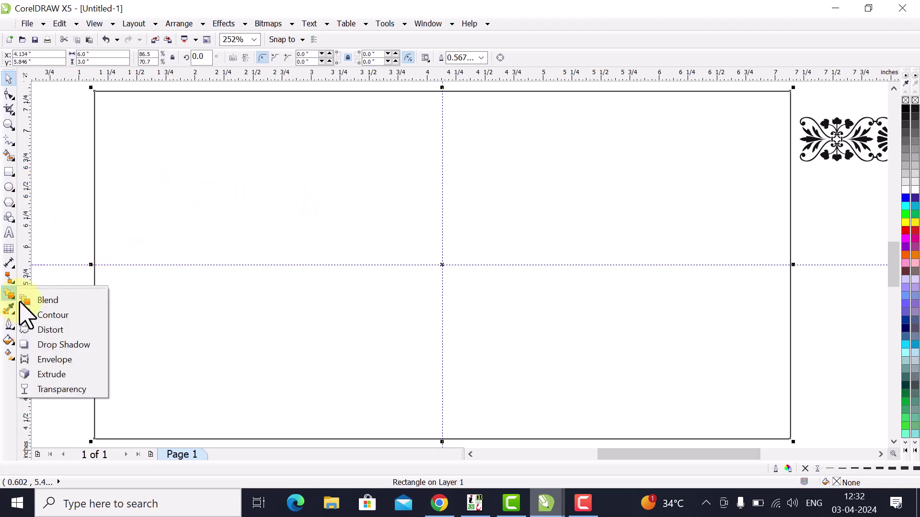
{"action": "left_click", "coordinate": [71, 317]}
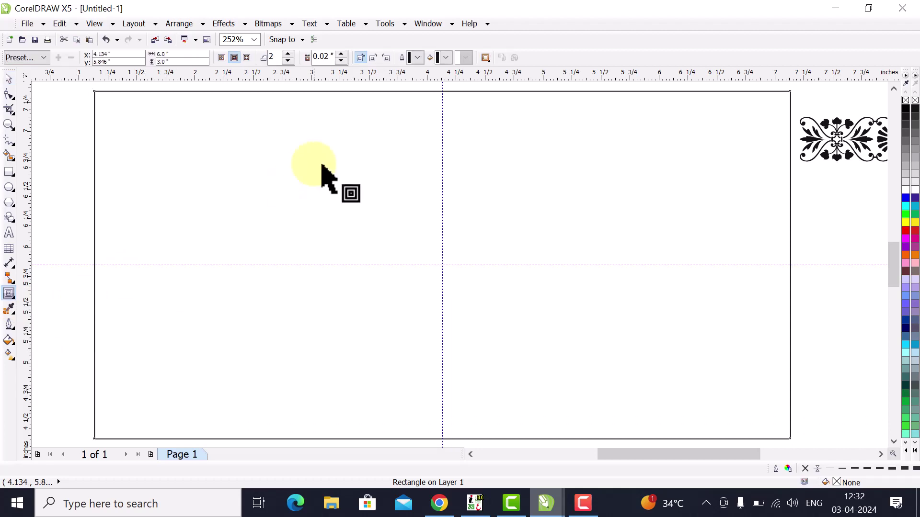
{"action": "left_click", "coordinate": [234, 59]}
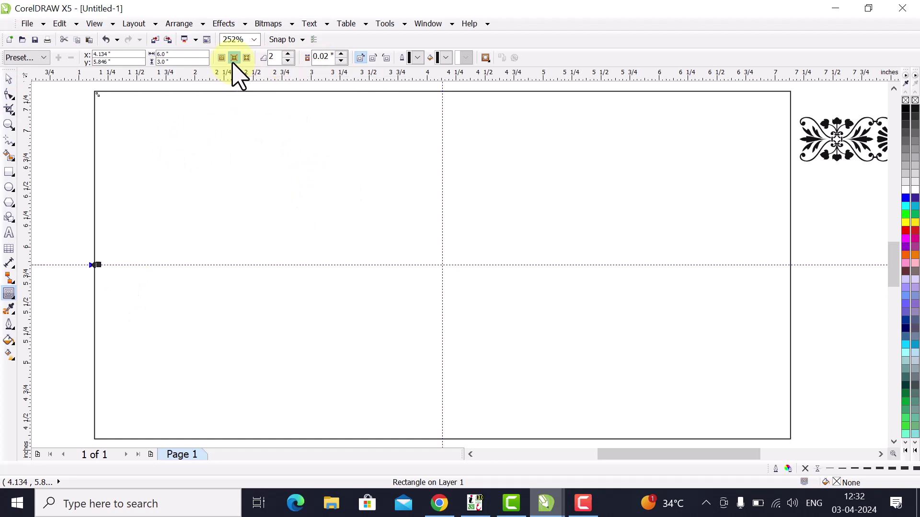
{"action": "left_click", "coordinate": [288, 53]}
{"action": "left_click", "coordinate": [288, 61]}
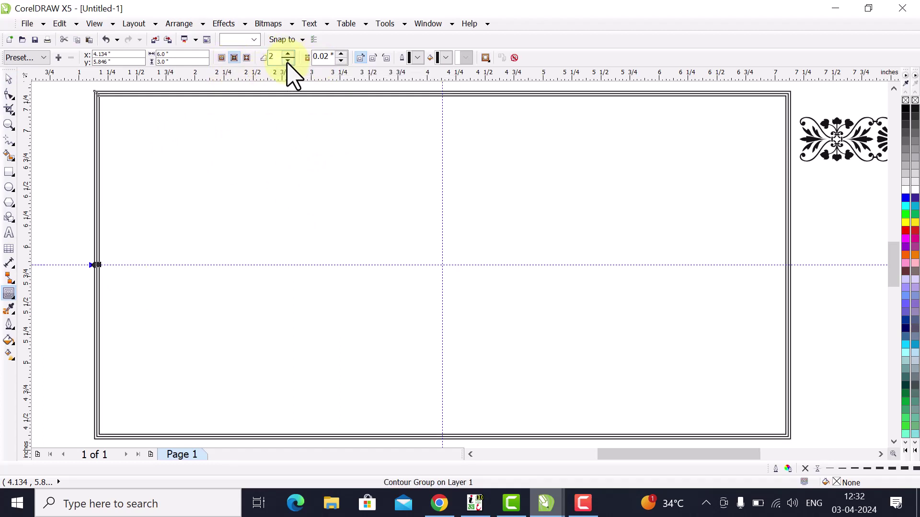
{"action": "double_click", "coordinate": [324, 57]}
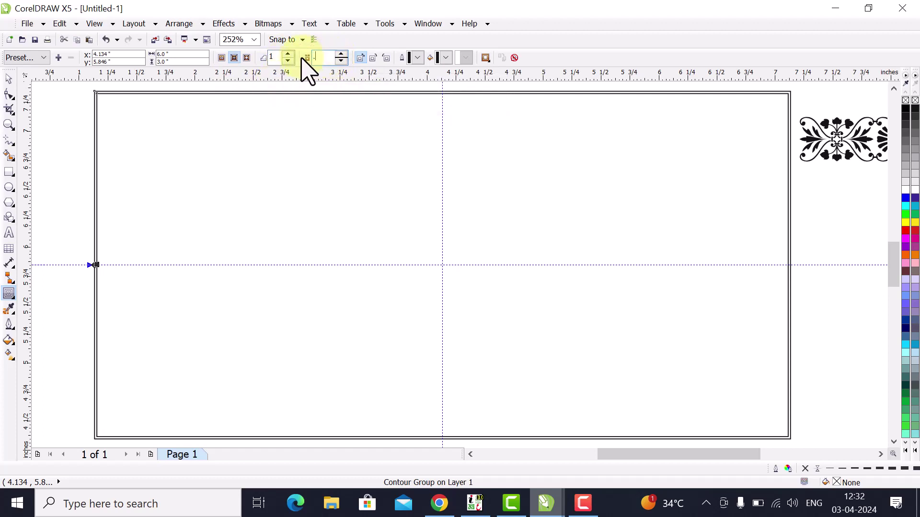
{"action": "key", "text": "Return"}
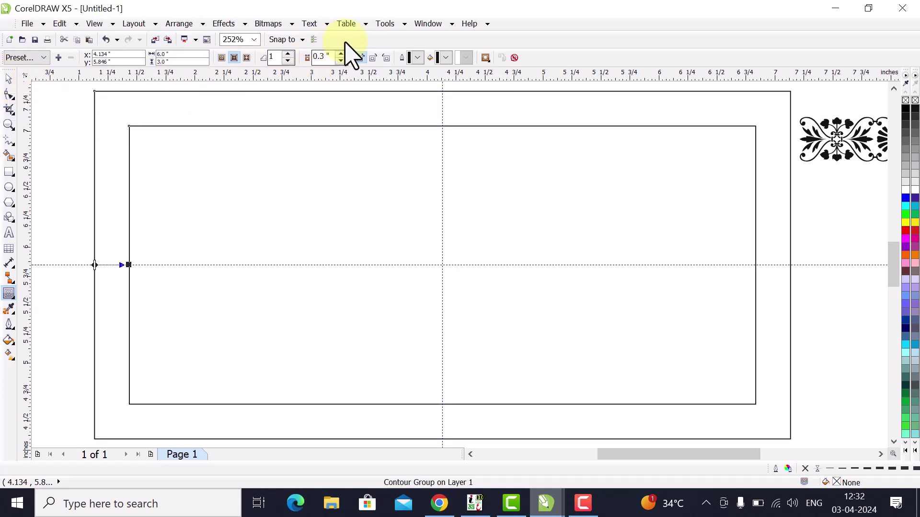
- Reduce the rectangle's contour offset to 0.2 inches
{"action": "double_click", "coordinate": [318, 58]}
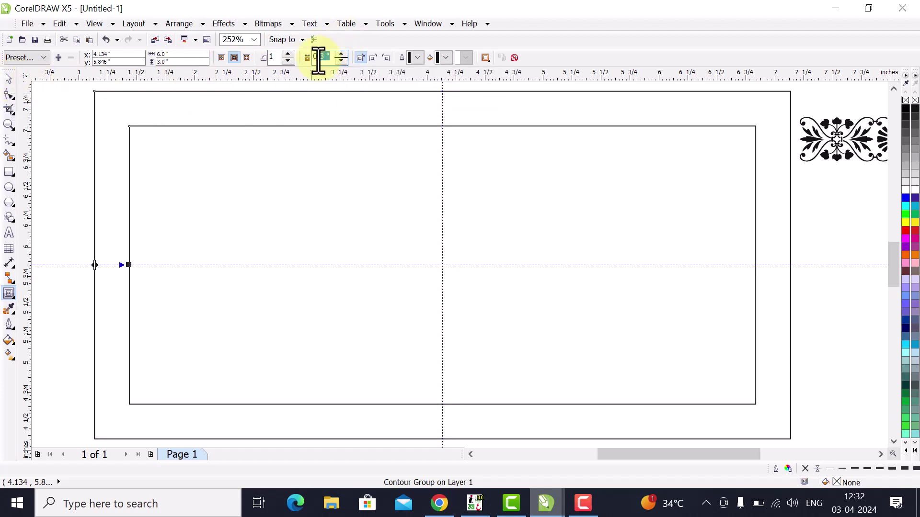
{"action": "type", "text": "."}
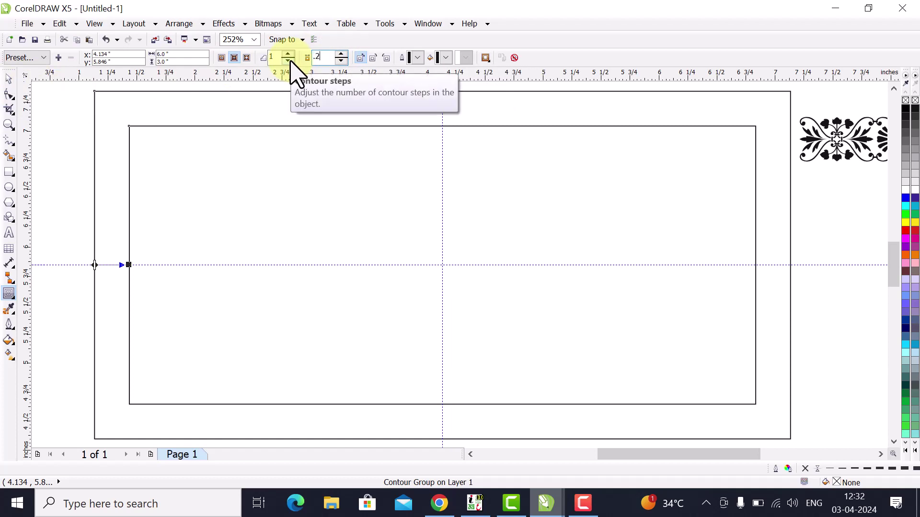
{"action": "type", "text": "2"}
{"action": "key", "text": "Return"}
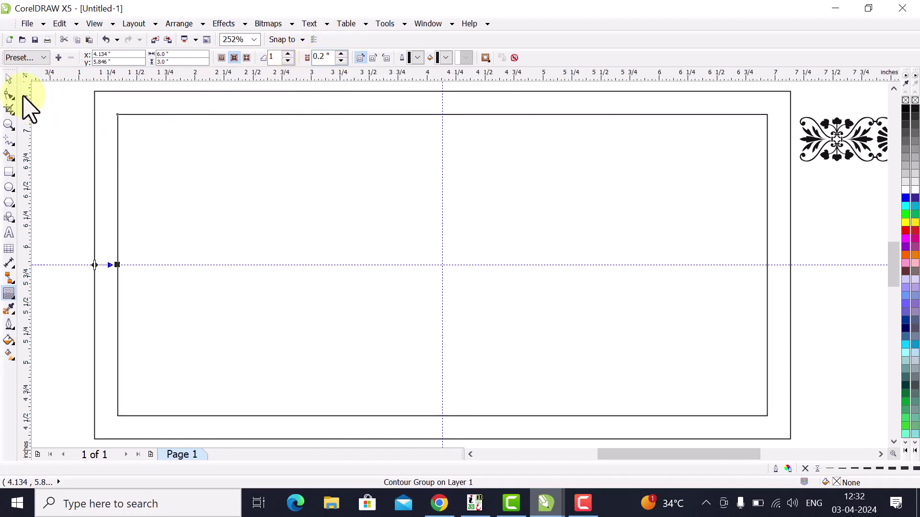
{"action": "left_click", "coordinate": [8, 79]}
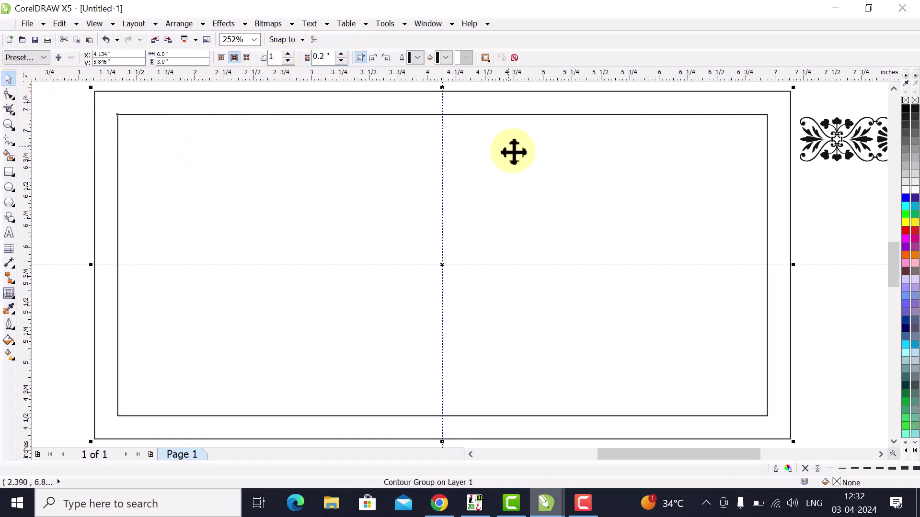
- Move the floral corner ornament into the rectangle's upper-left area and scale it down to about 0.99 inch wide
{"action": "left_click_drag", "start_coordinate": [845, 165], "coordinate": [447, 219]}
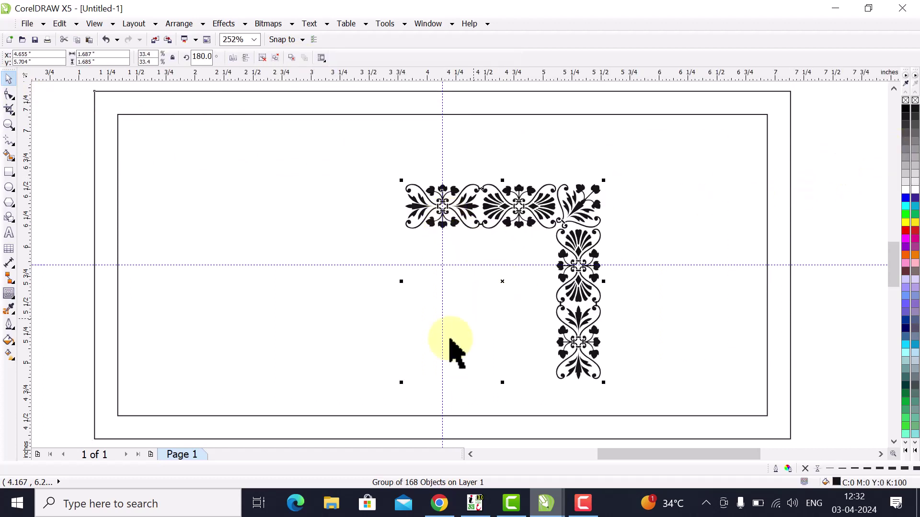
{"action": "left_click_drag", "start_coordinate": [402, 382], "coordinate": [480, 301]}
{"action": "left_click_drag", "start_coordinate": [542, 242], "coordinate": [337, 243]}
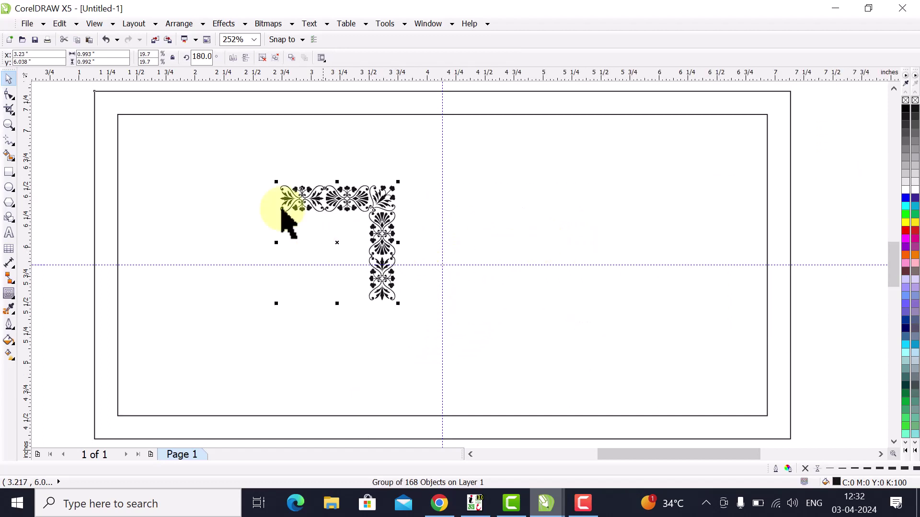
- Mirror the corner ornament horizontally so that its corner faces the rectangle's upper-left corner
{"action": "left_click", "coordinate": [234, 59]}
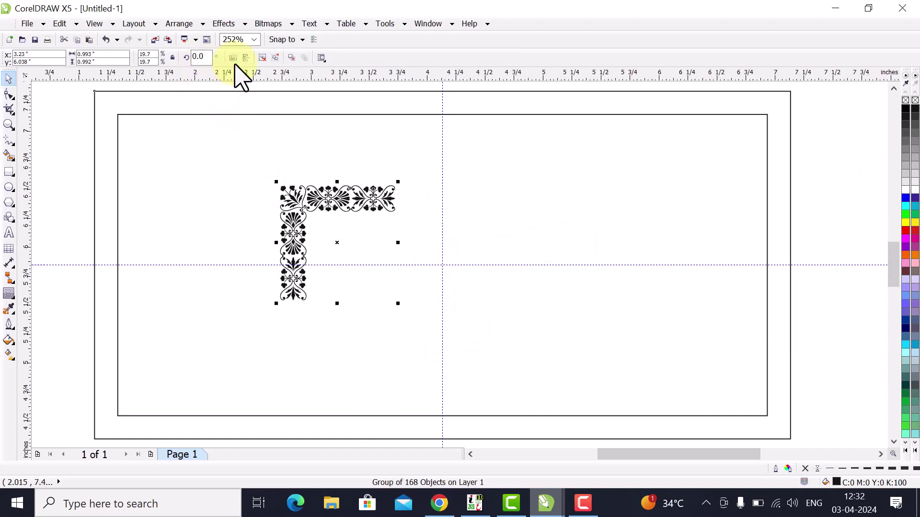
{"action": "left_click", "coordinate": [62, 180]}
{"action": "left_click", "coordinate": [316, 206]}
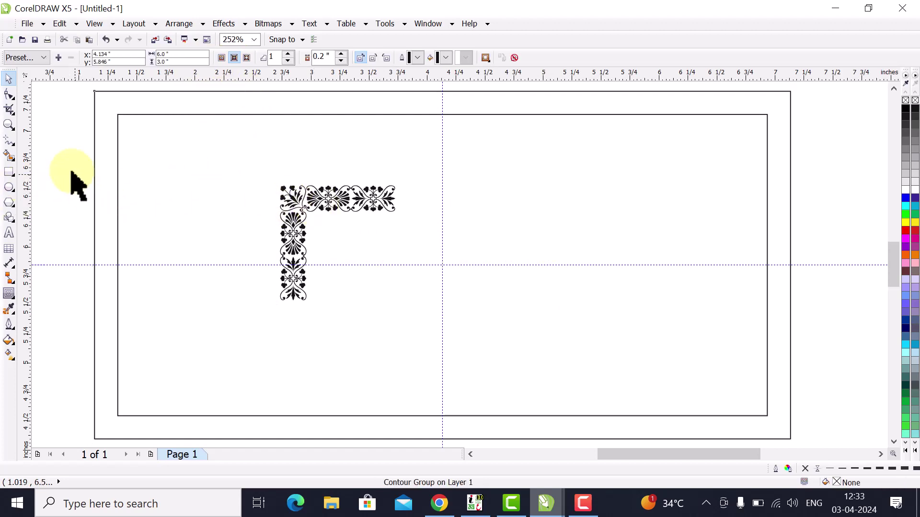
- Align the corner ornament with the top and left edges of the outer rectangle
{"action": "left_click_drag", "start_coordinate": [65, 152], "coordinate": [408, 345]}
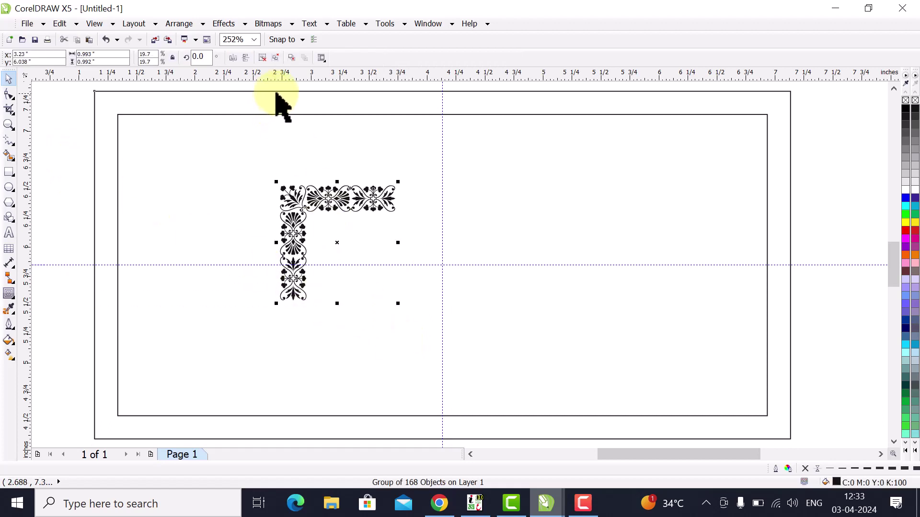
{"action": "left_click", "coordinate": [283, 92], "text": "shift"}
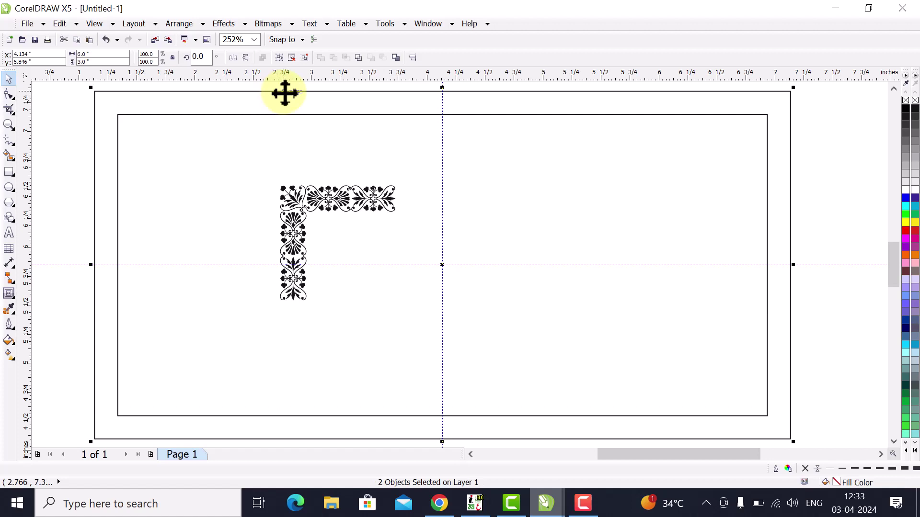
{"action": "key", "text": "t"}
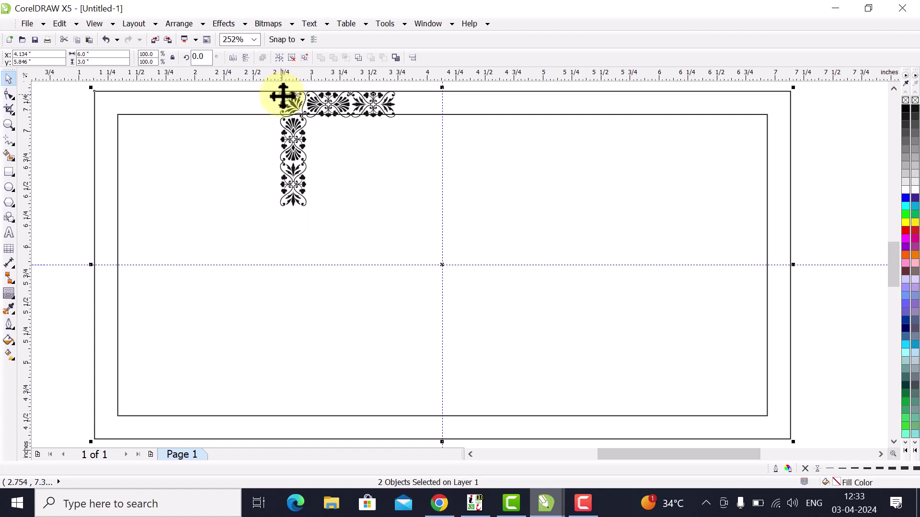
{"action": "key", "text": "l"}
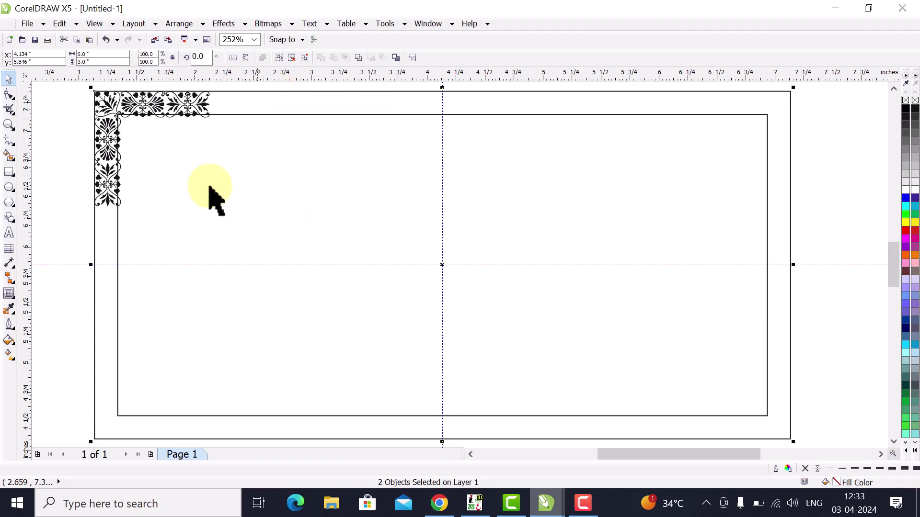
{"action": "left_click", "coordinate": [54, 165]}
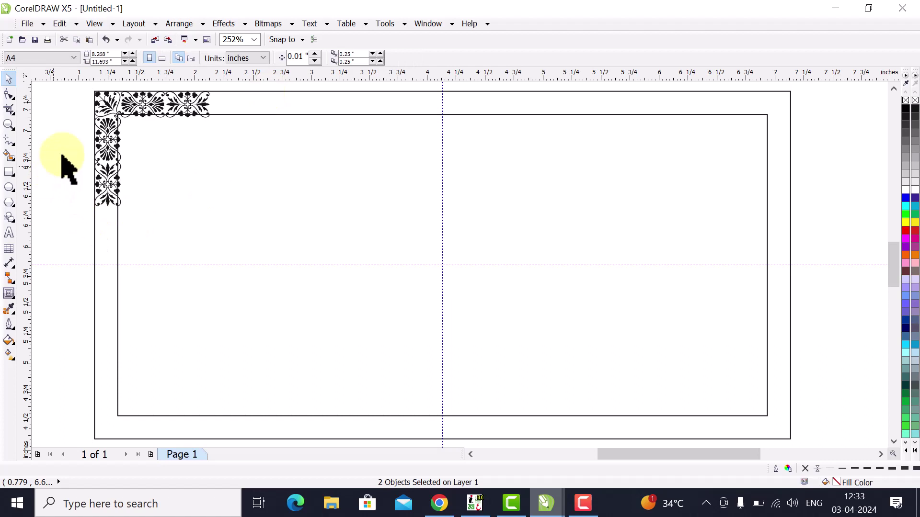
- Scale the ornament down to about 0.75 inch wide, keeping it anchored in the rectangle's upper-left corner
{"action": "left_click", "coordinate": [110, 187]}
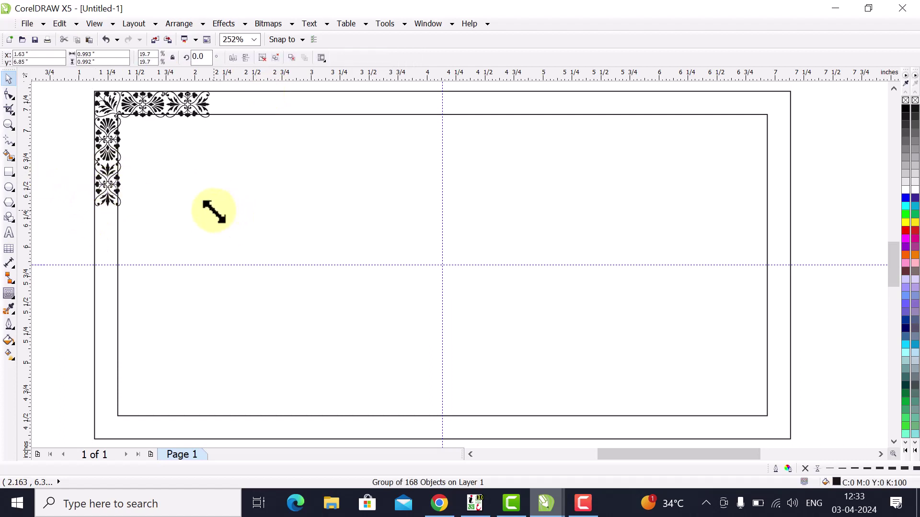
{"action": "left_click_drag", "start_coordinate": [214, 211], "coordinate": [184, 182]}
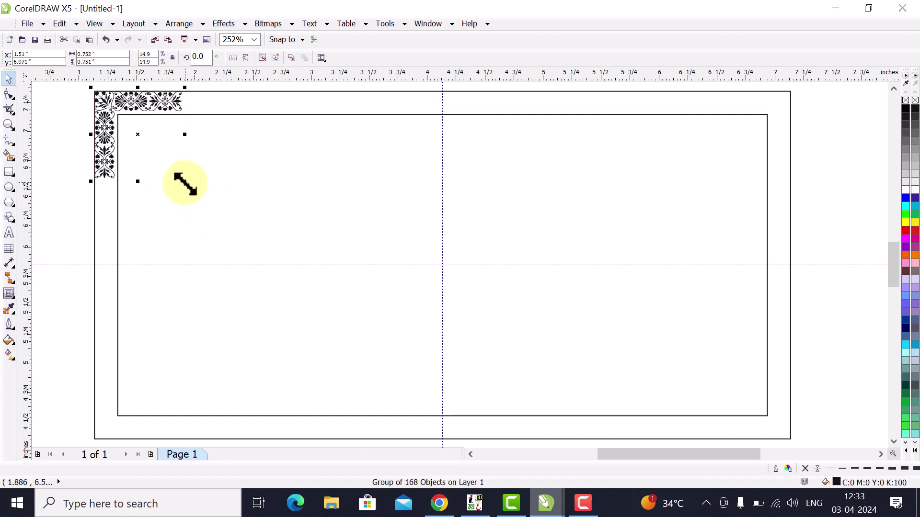
{"action": "left_click", "coordinate": [56, 114]}
- Ungroup the corner ornament into its individual objects
{"action": "left_click", "coordinate": [470, 454]}
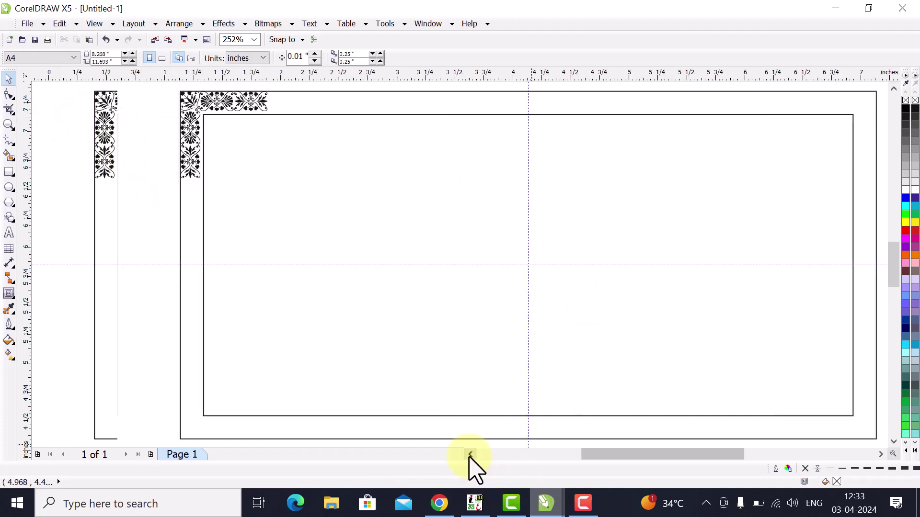
{"action": "left_click", "coordinate": [184, 156]}
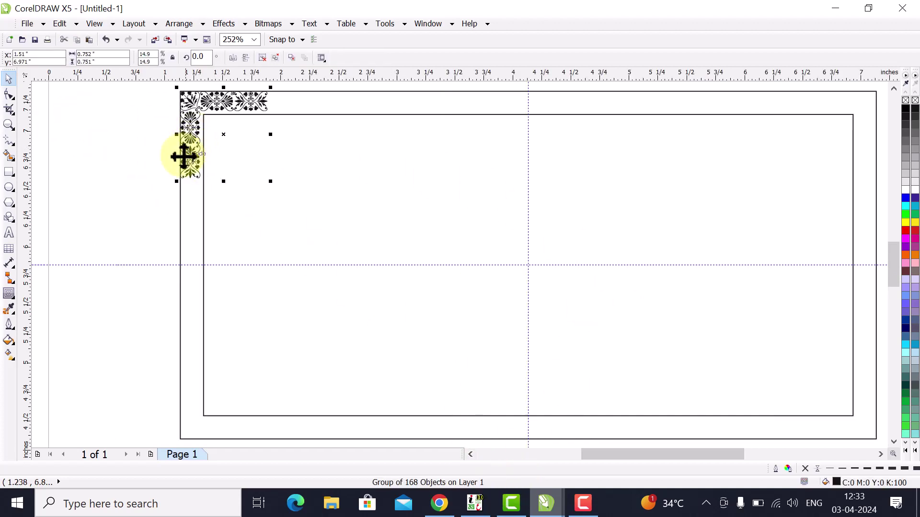
{"action": "left_click", "coordinate": [123, 154]}
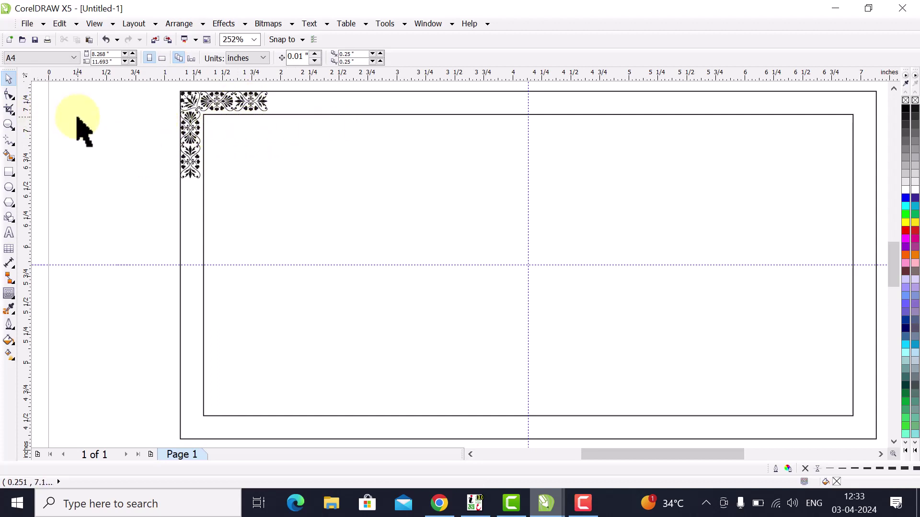
{"action": "left_click", "coordinate": [193, 145]}
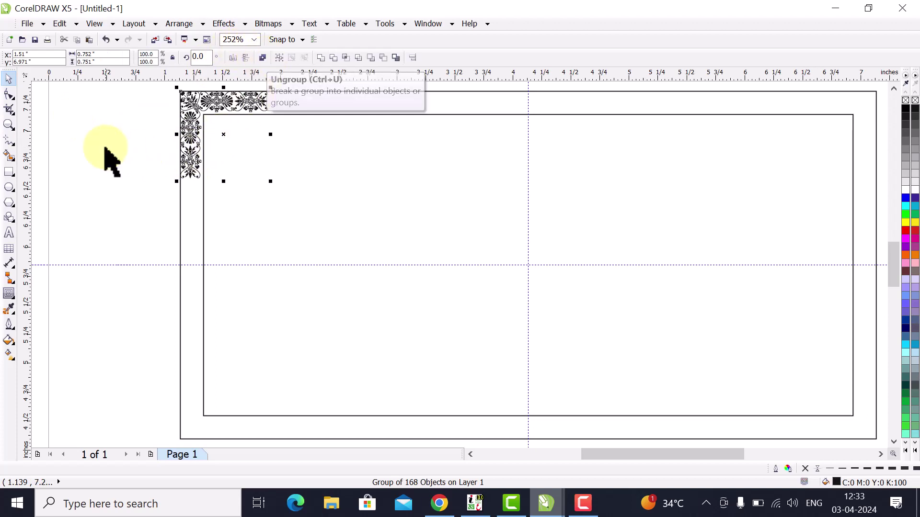
{"action": "left_click", "coordinate": [186, 135]}
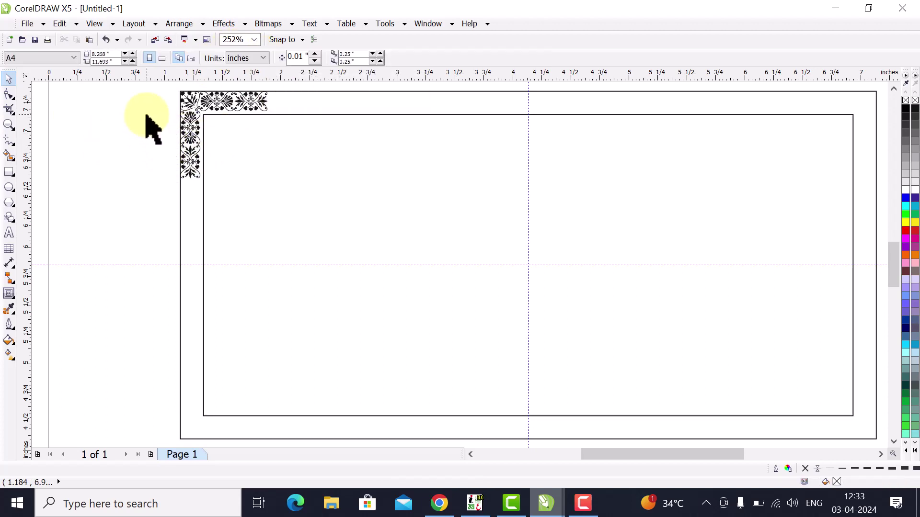
- Select all objects of the ornament's vertical strip below the corner piece and group them
{"action": "left_click", "coordinate": [5, 125]}
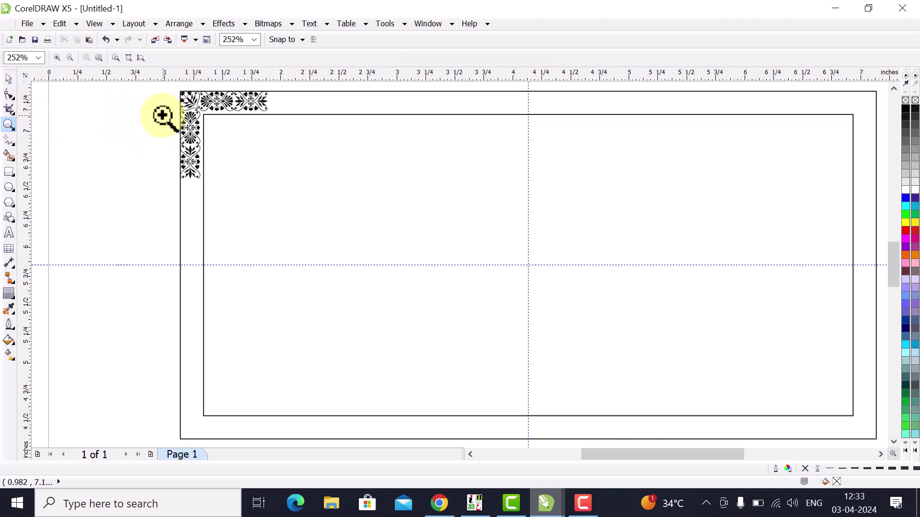
{"action": "left_click_drag", "start_coordinate": [156, 103], "coordinate": [250, 172]}
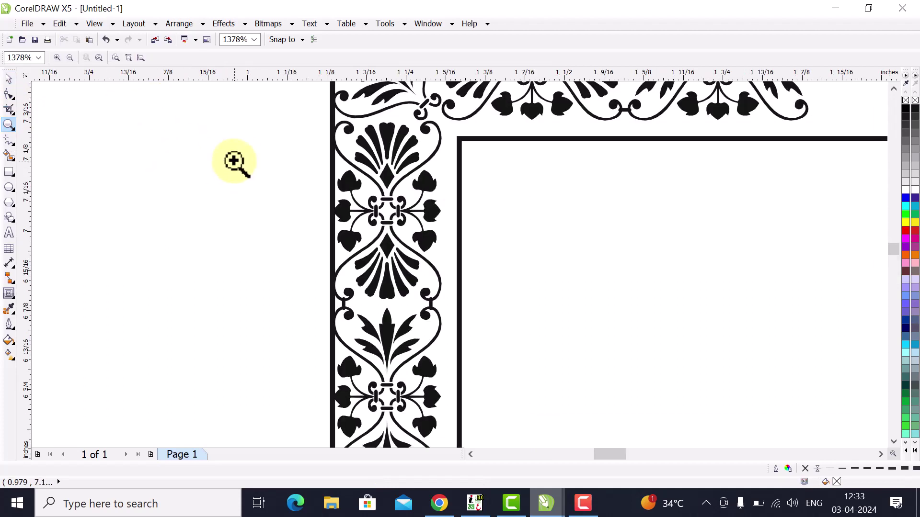
{"action": "right_click", "coordinate": [271, 154]}
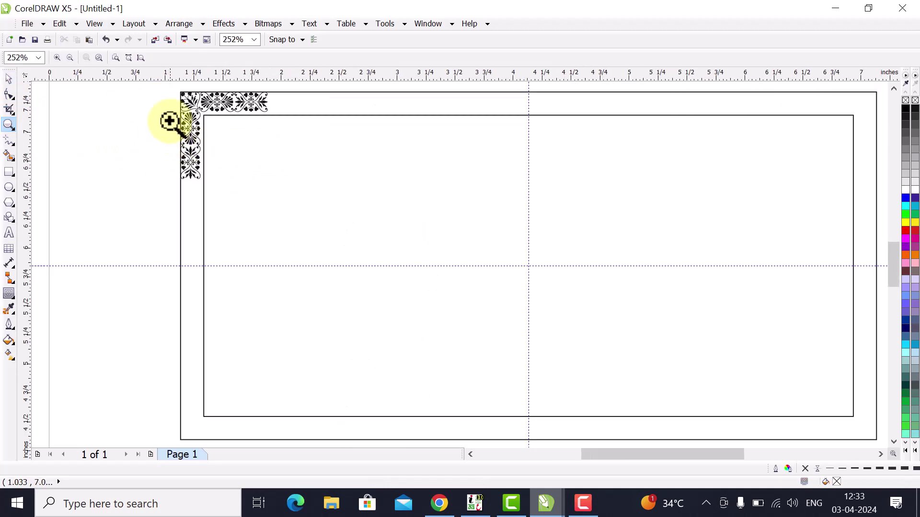
{"action": "left_click_drag", "start_coordinate": [86, 106], "coordinate": [257, 216]}
{"action": "left_click", "coordinate": [8, 79]}
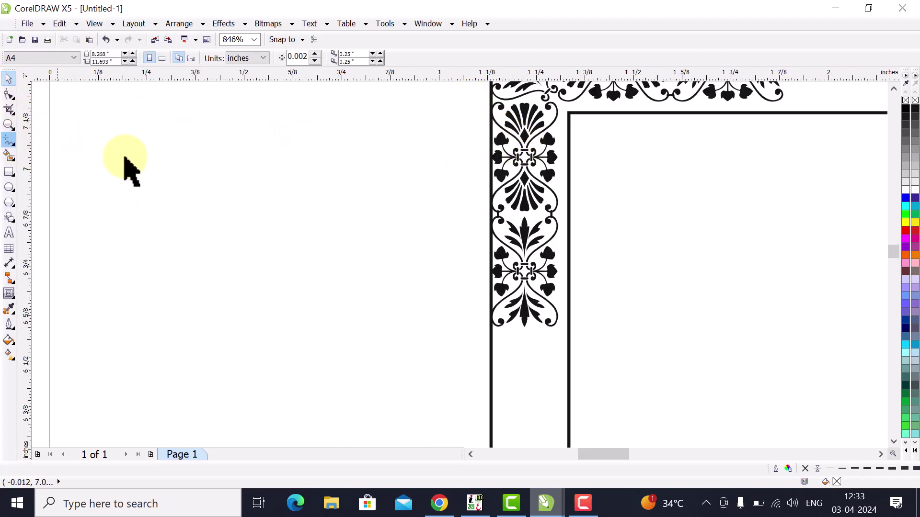
{"action": "left_click_drag", "start_coordinate": [463, 96], "coordinate": [591, 353]}
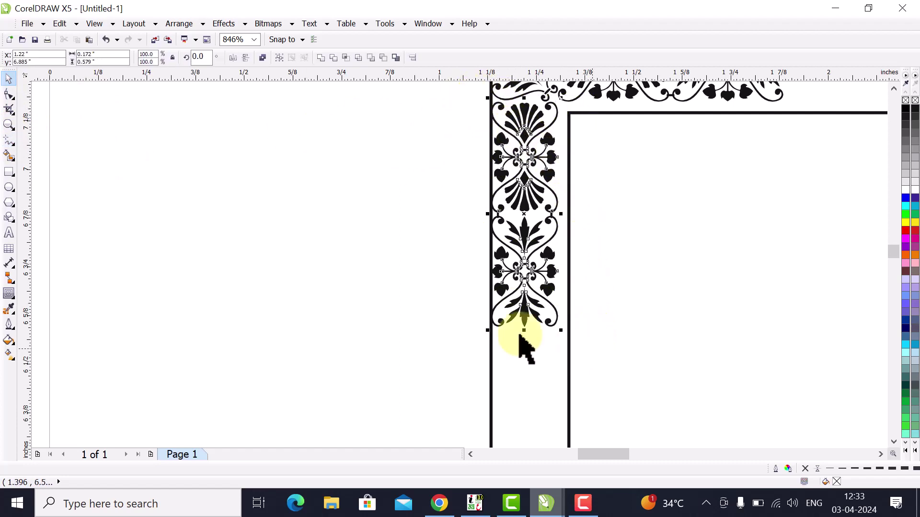
{"action": "left_click", "coordinate": [279, 58]}
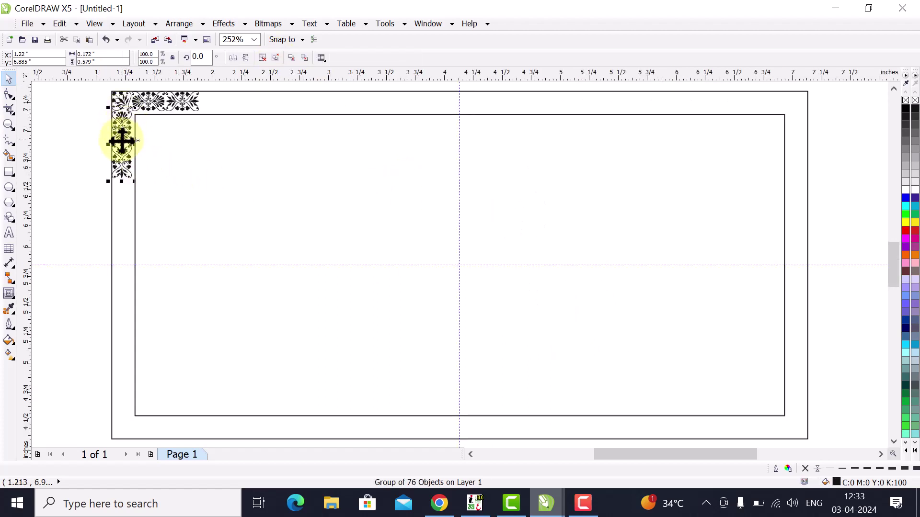
- Place two copies of the vertical strip end to end down the frame's left side, extending past the horizontal guideline
{"action": "left_click_drag", "start_coordinate": [122, 141], "coordinate": [123, 208]}
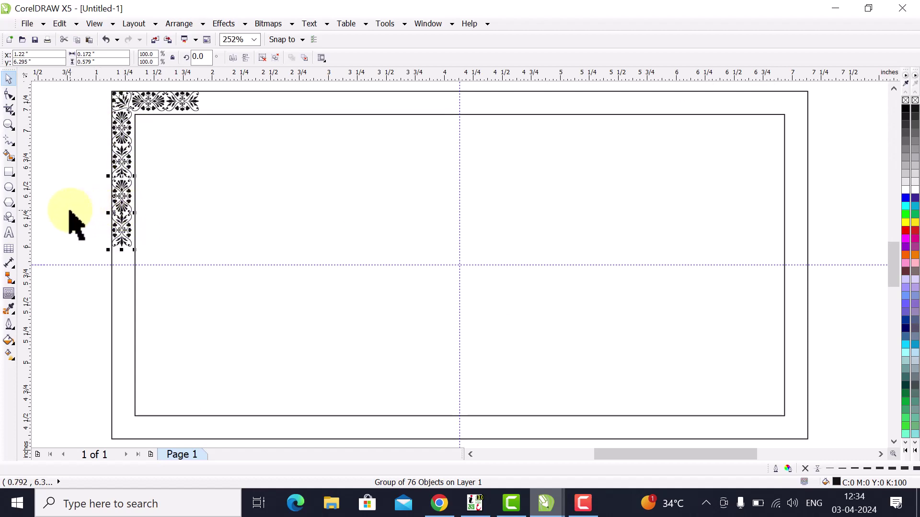
{"action": "left_click", "coordinate": [69, 211]}
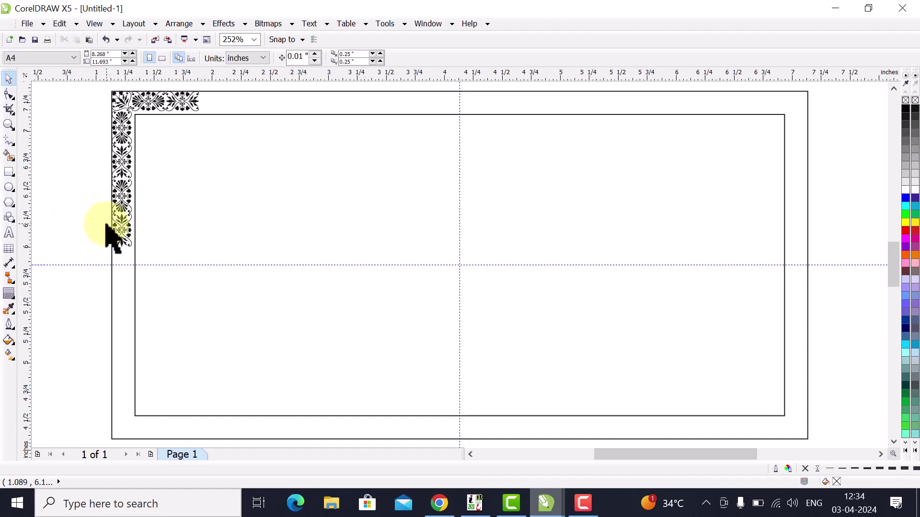
{"action": "left_click", "coordinate": [123, 226]}
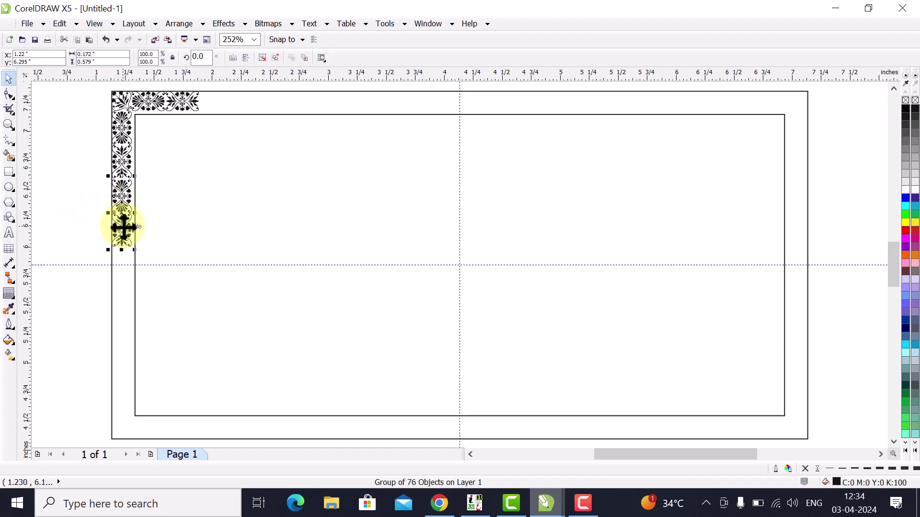
{"action": "left_click_drag", "start_coordinate": [124, 222], "coordinate": [123, 288]}
{"action": "left_click", "coordinate": [66, 226]}
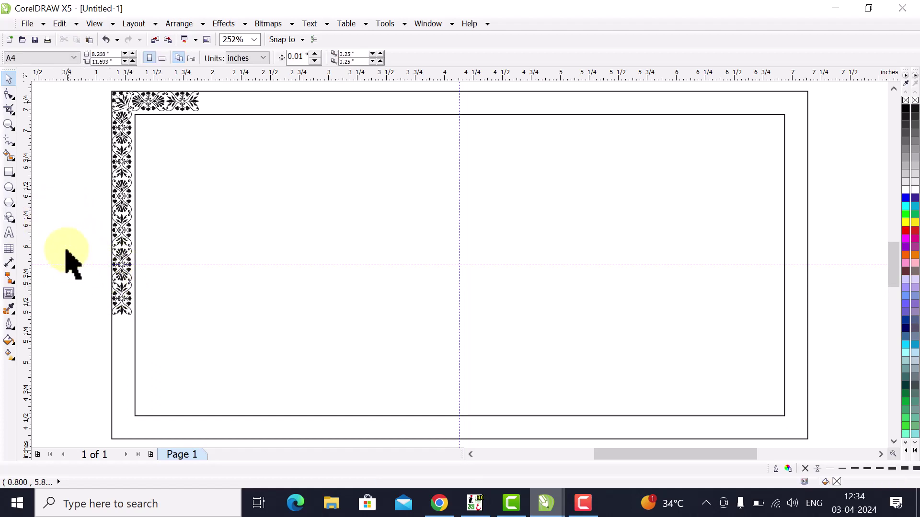
- Draw a rectangle about 0.34 by 0.51 inch over the part of the lowest strip below the horizontal guideline
{"action": "left_click", "coordinate": [7, 171]}
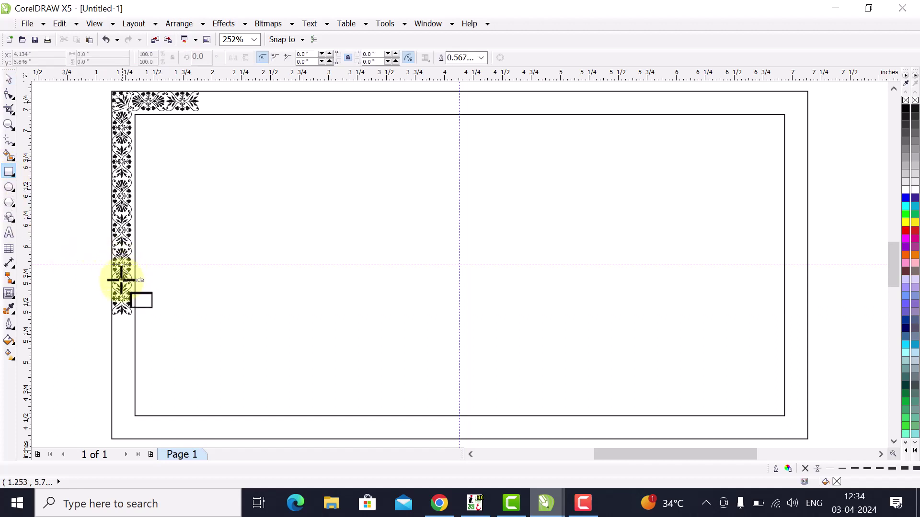
{"action": "left_click_drag", "start_coordinate": [105, 264], "coordinate": [145, 324]}
{"action": "left_click", "coordinate": [8, 79]}
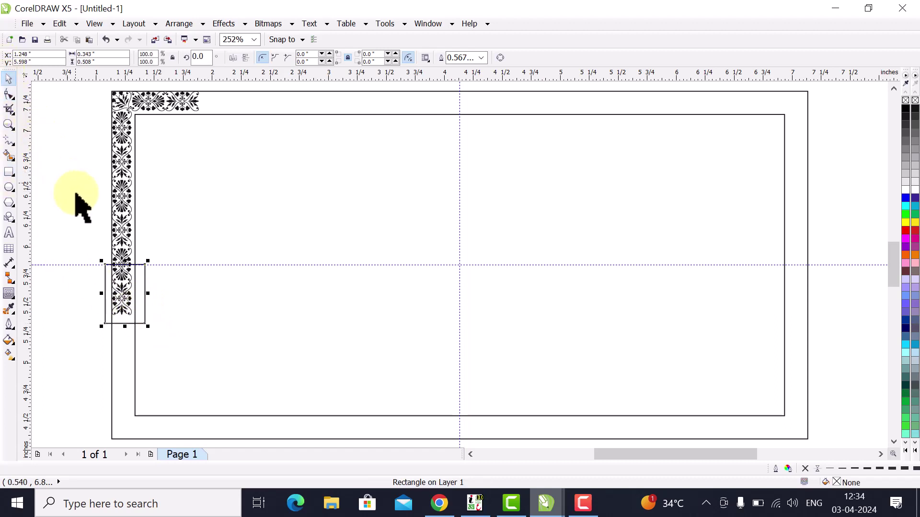
- Try to trim the vertical border with the small rectangle, test by moving the lowest strip aside, and undo that move
{"action": "left_click", "coordinate": [128, 247], "text": "shift"}
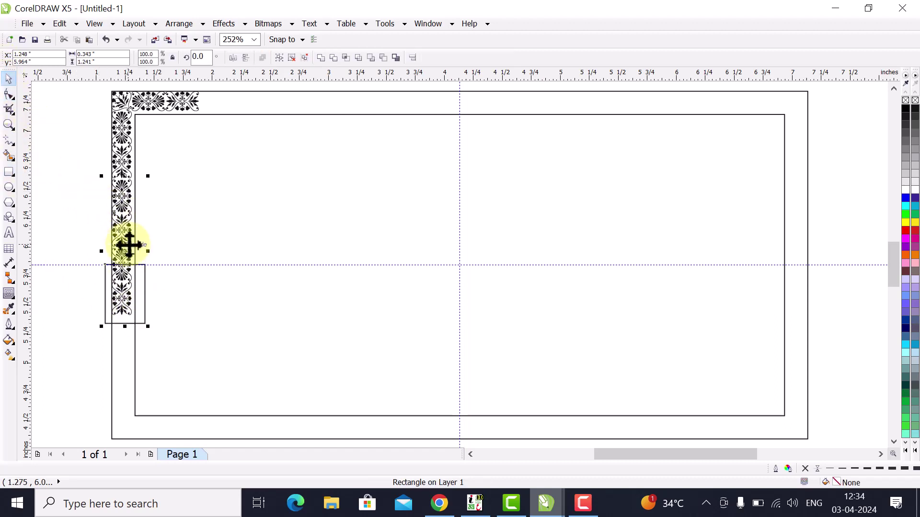
{"action": "left_click", "coordinate": [333, 57]}
{"action": "left_click", "coordinate": [104, 210]}
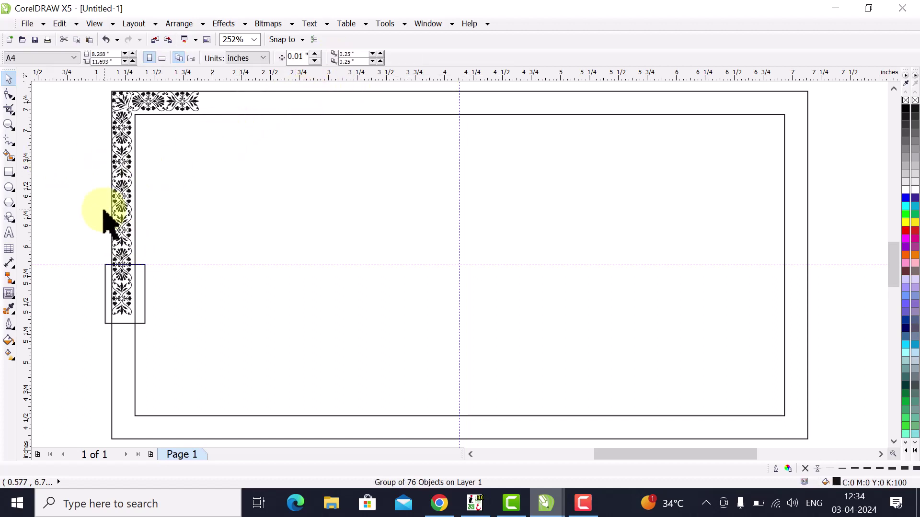
{"action": "left_click", "coordinate": [115, 244]}
{"action": "left_click", "coordinate": [127, 290]}
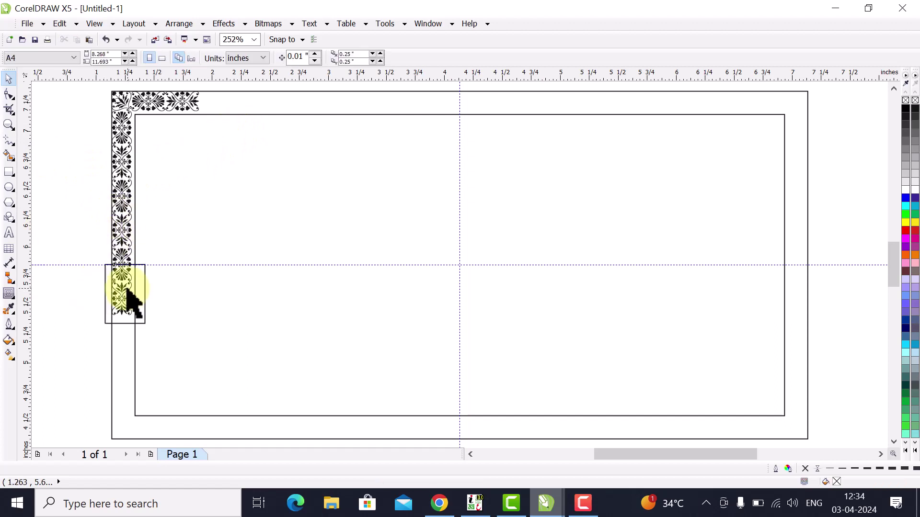
{"action": "left_click", "coordinate": [121, 296]}
{"action": "left_click_drag", "start_coordinate": [123, 292], "coordinate": [87, 283]}
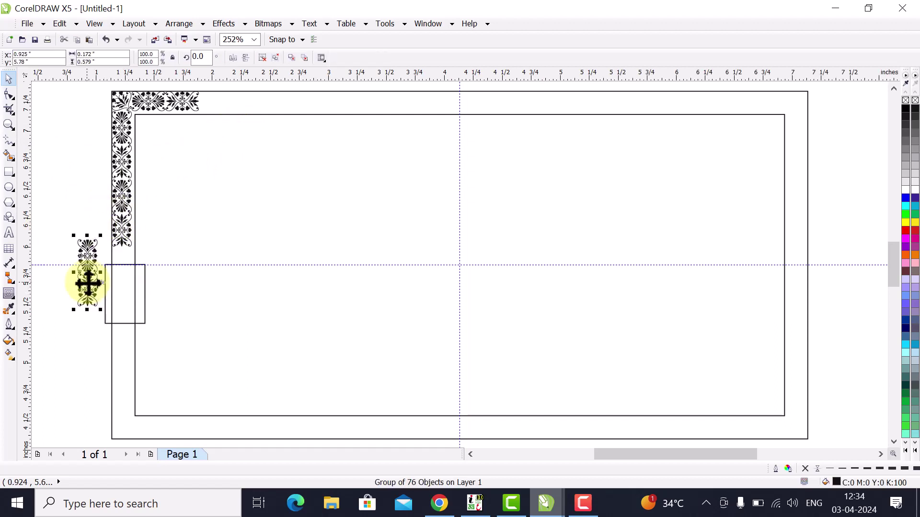
{"action": "key", "text": "ctrl+z"}
{"action": "left_click", "coordinate": [96, 275]}
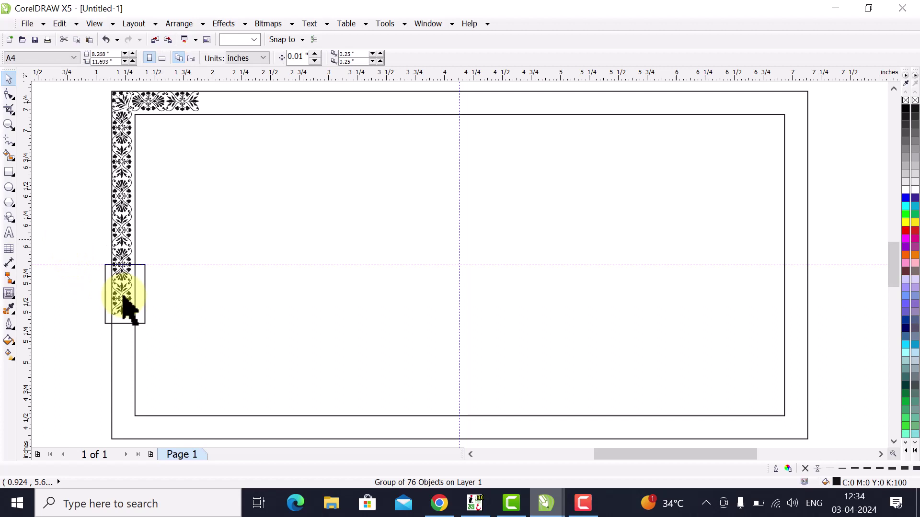
- Trim the lowest vertical strip at the horizontal guideline using the small rectangle, and delete the rectangle
{"action": "left_click", "coordinate": [143, 324]}
{"action": "left_click", "coordinate": [142, 324]}
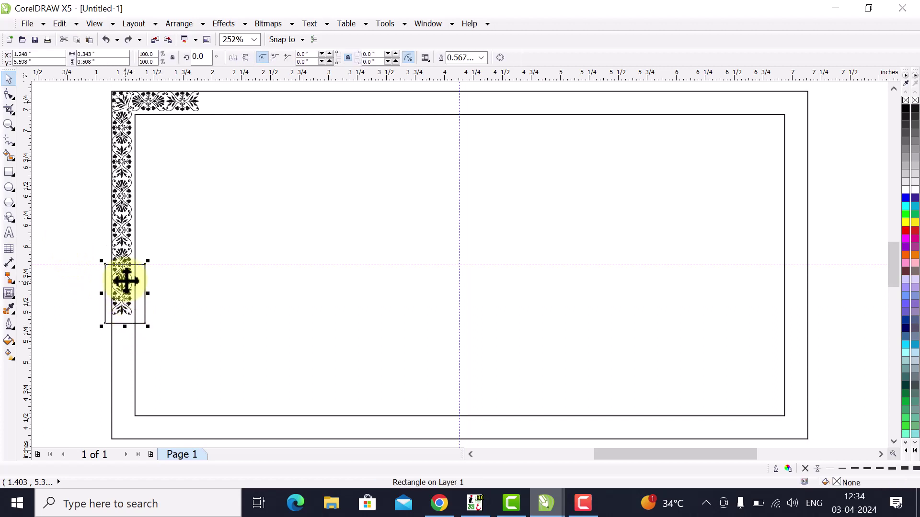
{"action": "left_click", "coordinate": [120, 257], "text": "shift"}
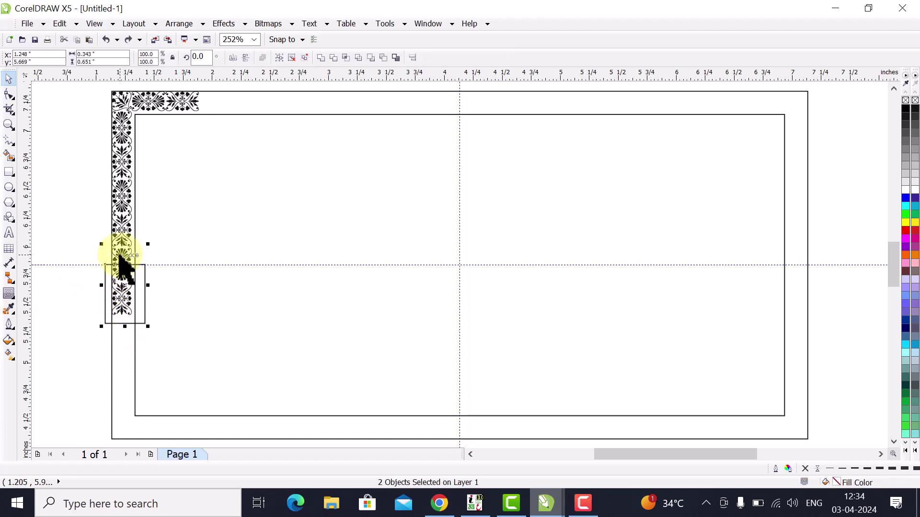
{"action": "left_click", "coordinate": [334, 58]}
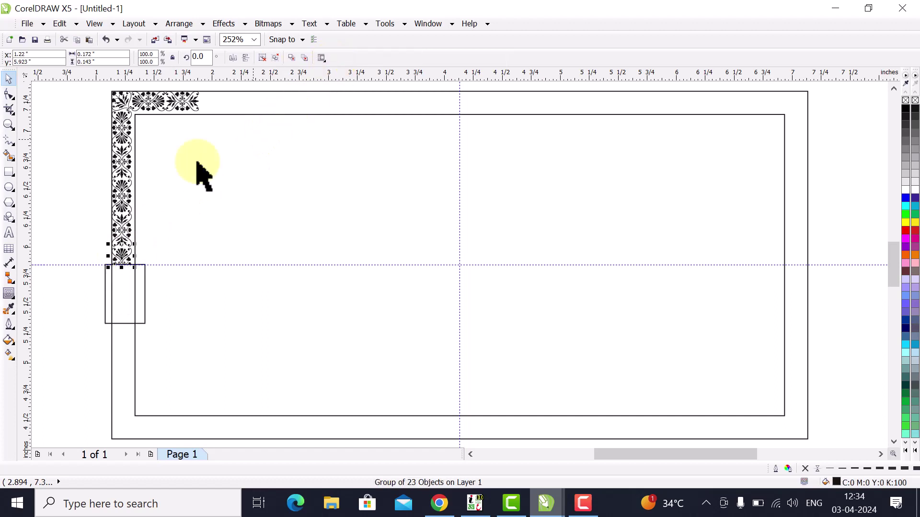
{"action": "left_click", "coordinate": [91, 213]}
{"action": "left_click", "coordinate": [144, 305]}
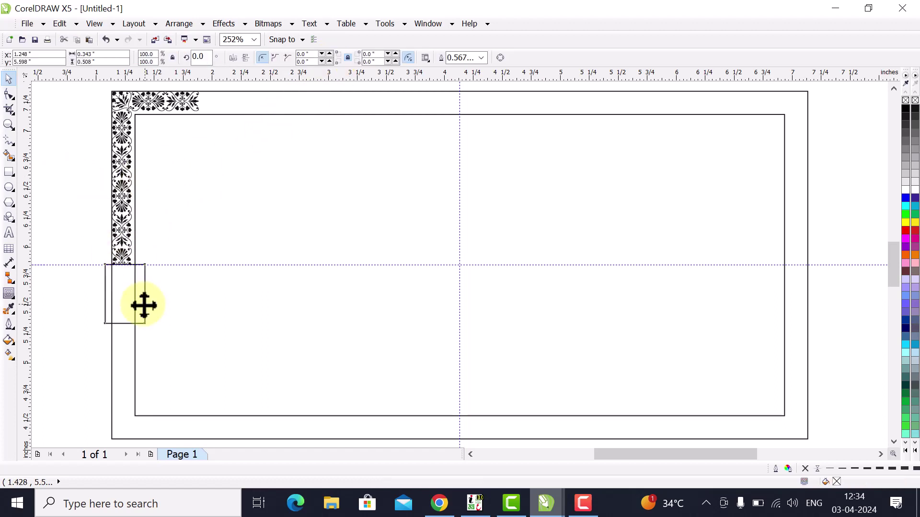
{"action": "key", "text": "Delete"}
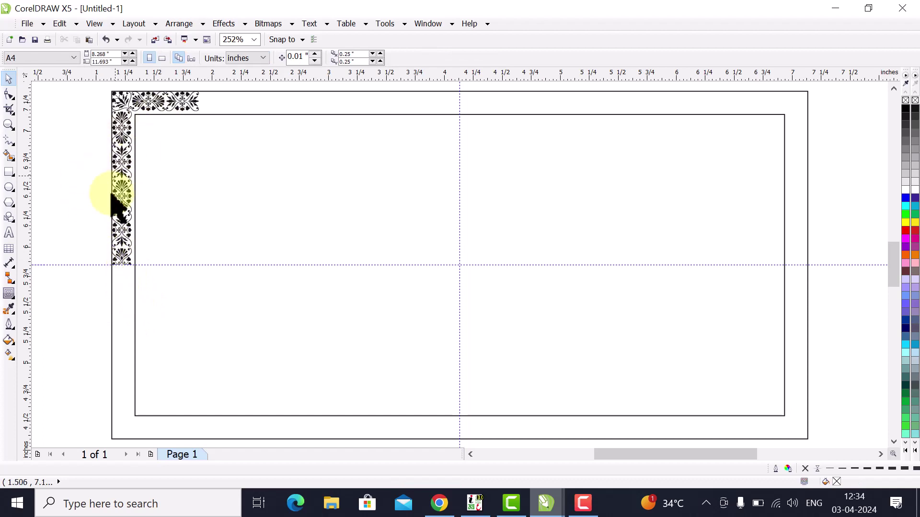
- Select all objects of the ornament's horizontal strip beside the corner piece and group them
{"action": "left_click", "coordinate": [127, 222]}
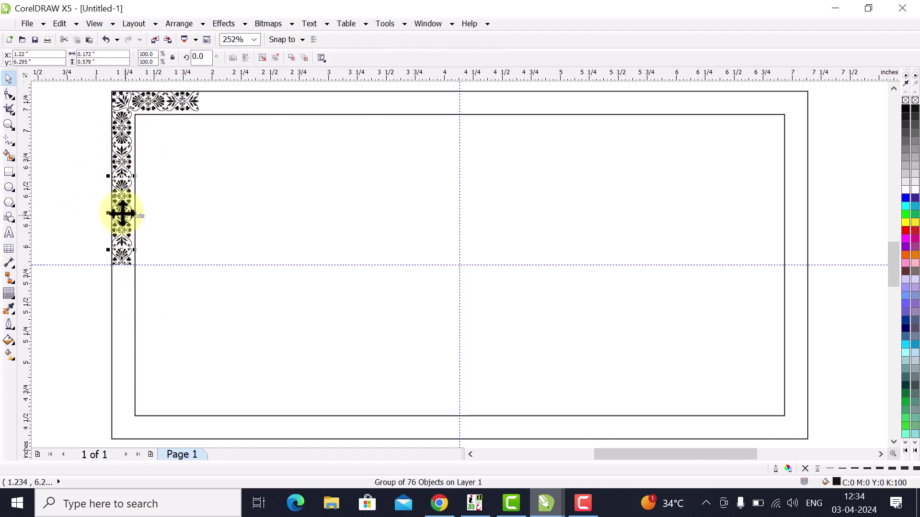
{"action": "left_click", "coordinate": [175, 106]}
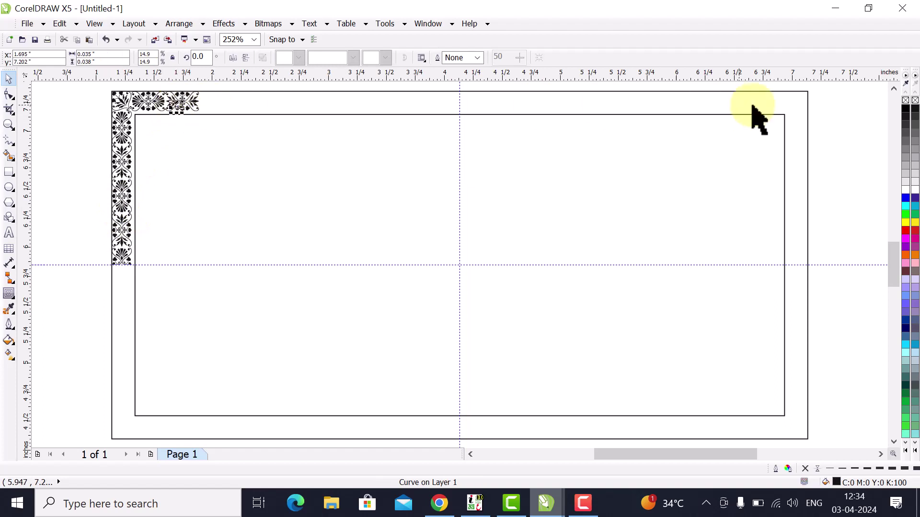
{"action": "left_click", "coordinate": [894, 89]}
{"action": "left_click", "coordinate": [213, 146]}
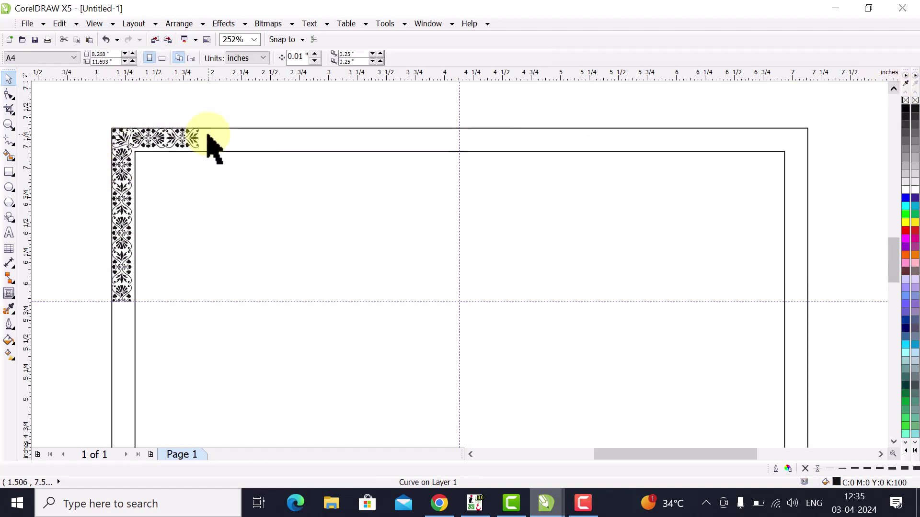
{"action": "left_click_drag", "start_coordinate": [240, 109], "coordinate": [136, 155]}
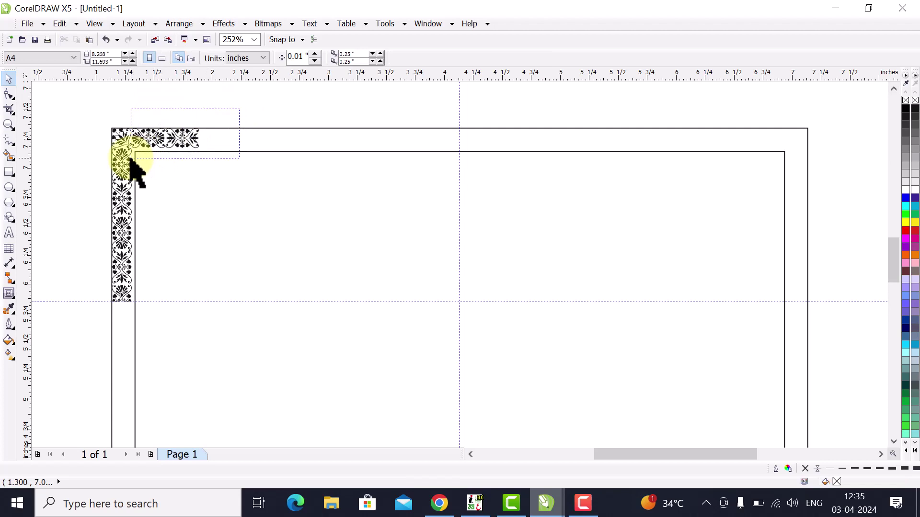
{"action": "left_click_drag", "start_coordinate": [129, 159], "coordinate": [128, 161]}
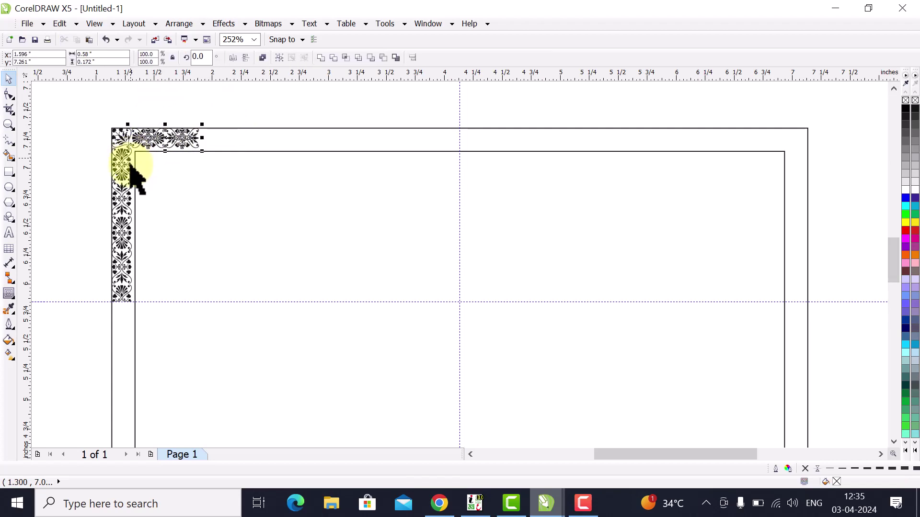
{"action": "left_click", "coordinate": [277, 58]}
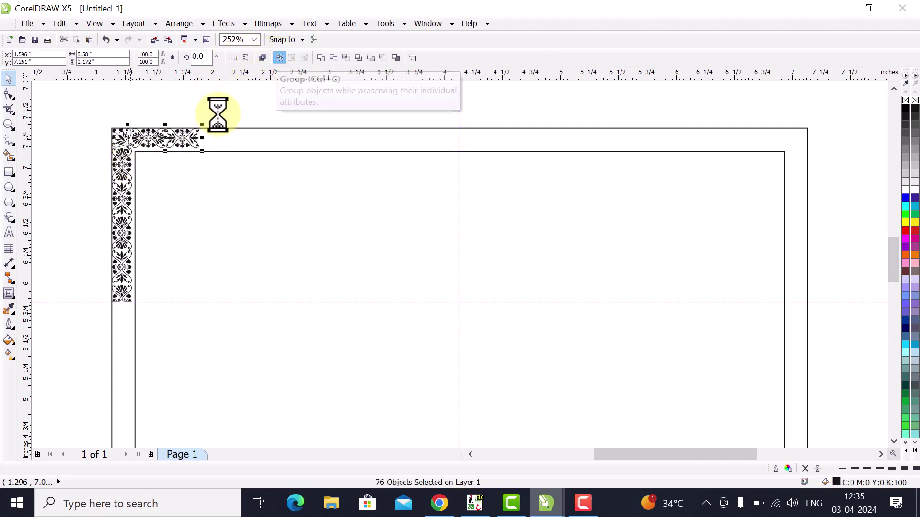
- Duplicate the horizontal strip to its right along the frame's top side and nudge the copy flush against the original
{"action": "left_click_drag", "start_coordinate": [173, 138], "coordinate": [241, 142]}
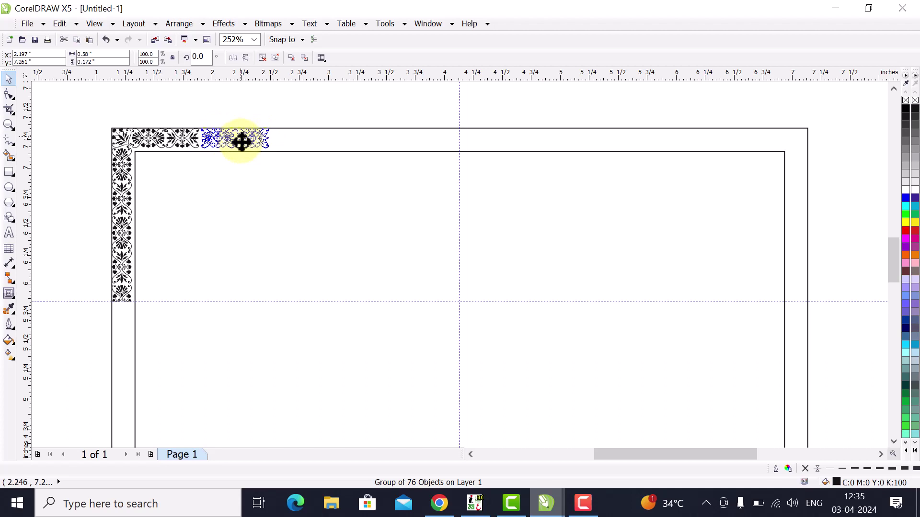
{"action": "left_click_drag", "start_coordinate": [241, 141], "coordinate": [240, 142]}
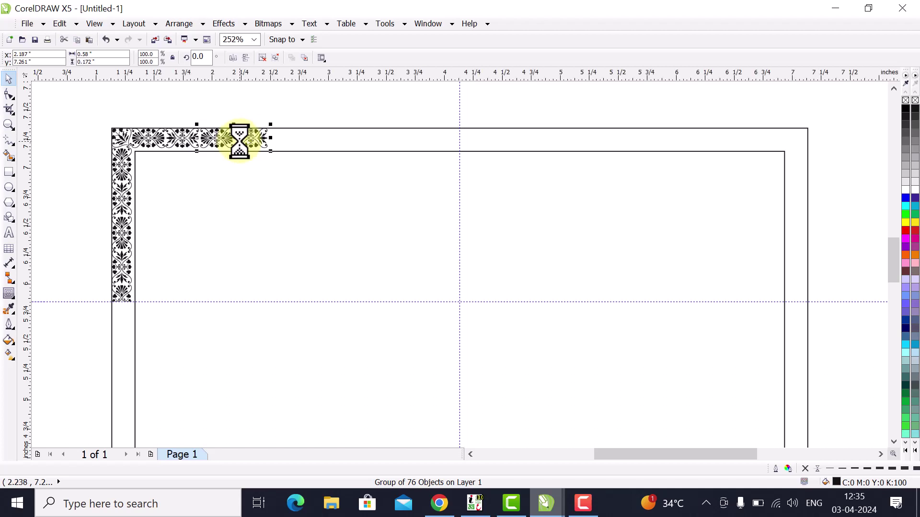
{"action": "key", "text": "Left"}
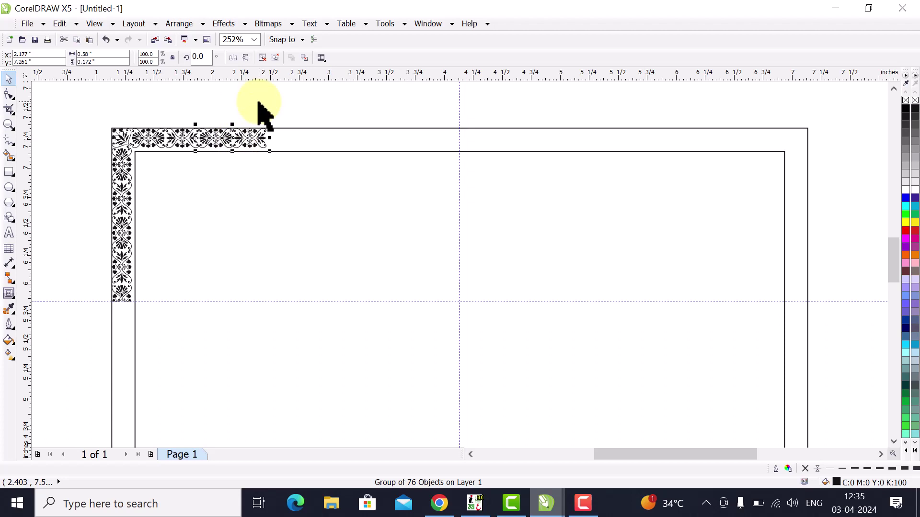
{"action": "key", "text": "Right"}
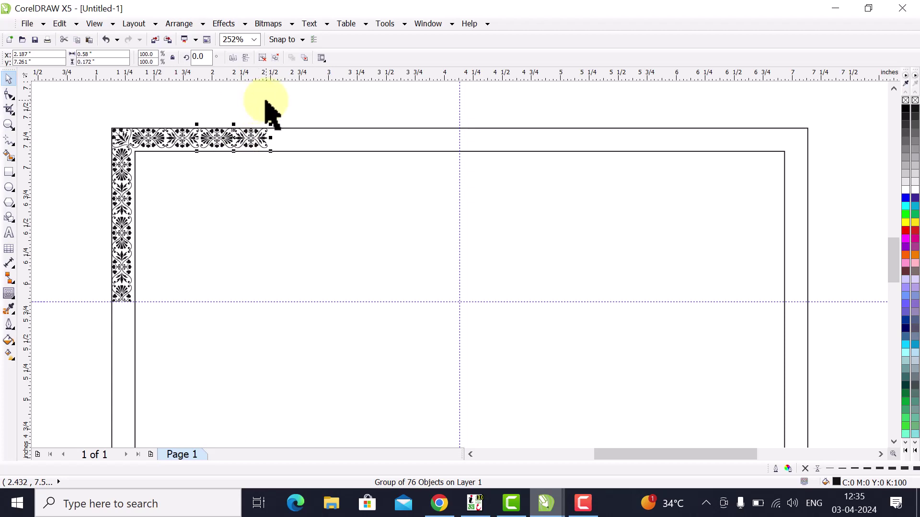
- Add two more copies of the horizontal strip end to end along the top side toward the vertical guideline
{"action": "left_click", "coordinate": [267, 101]}
{"action": "left_click_drag", "start_coordinate": [313, 95], "coordinate": [198, 160]}
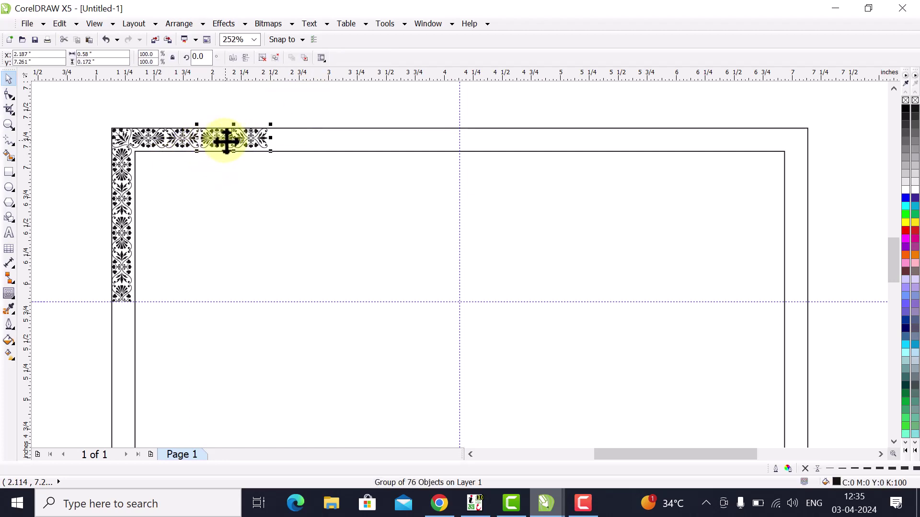
{"action": "key", "text": "Left"}
{"action": "left_click_drag", "start_coordinate": [226, 142], "coordinate": [294, 153]}
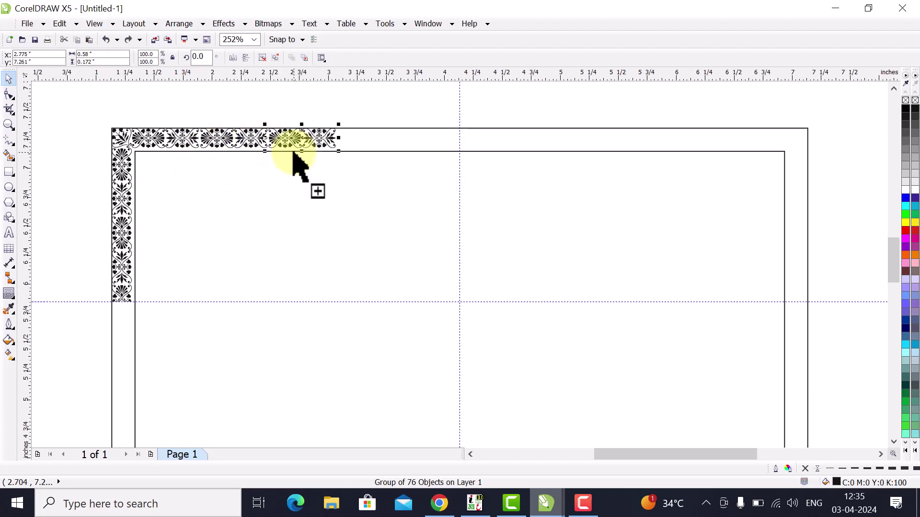
{"action": "key", "text": "ctrl+r"}
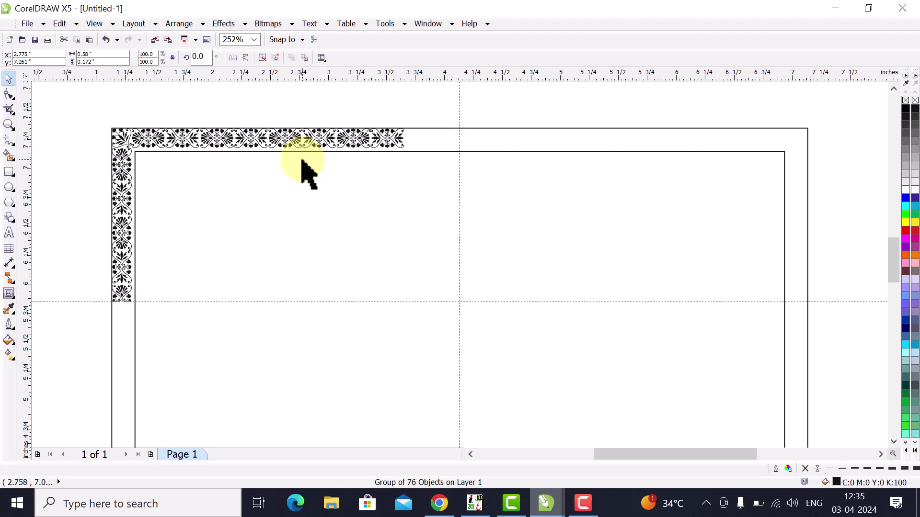
- Add one more horizontal strip past the vertical guideline, and scale all five top strips down proportionally so they end at the guideline
{"action": "key", "text": "ctrl+r"}
{"action": "left_click", "coordinate": [431, 115]}
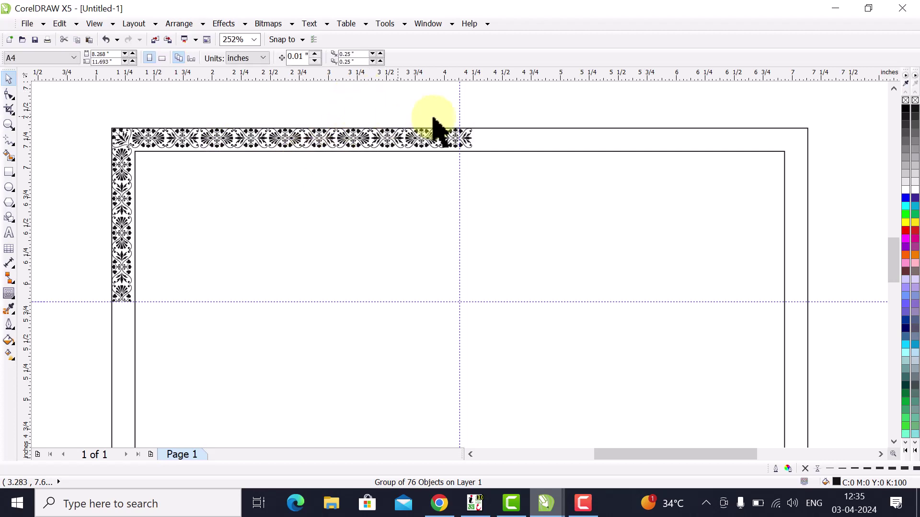
{"action": "left_click_drag", "start_coordinate": [533, 107], "coordinate": [126, 166]}
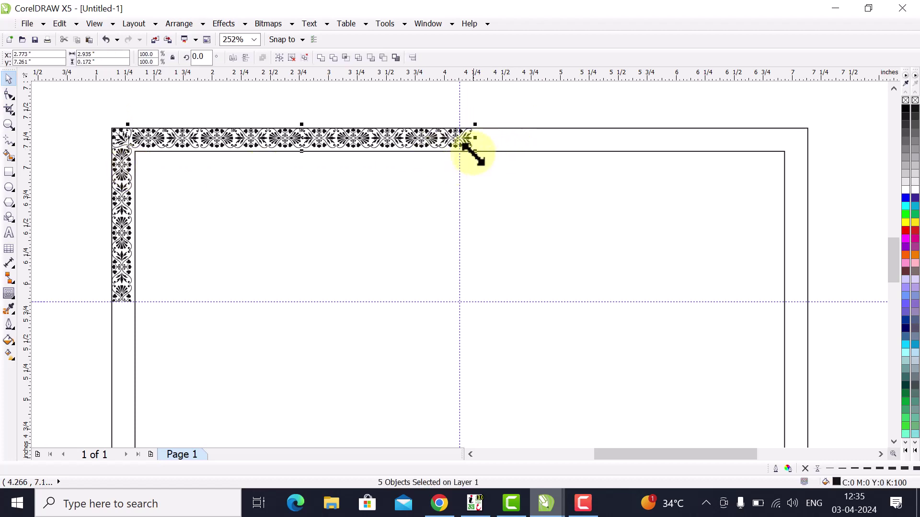
{"action": "left_click_drag", "start_coordinate": [473, 154], "coordinate": [463, 154]}
{"action": "left_click_drag", "start_coordinate": [464, 156], "coordinate": [460, 154]}
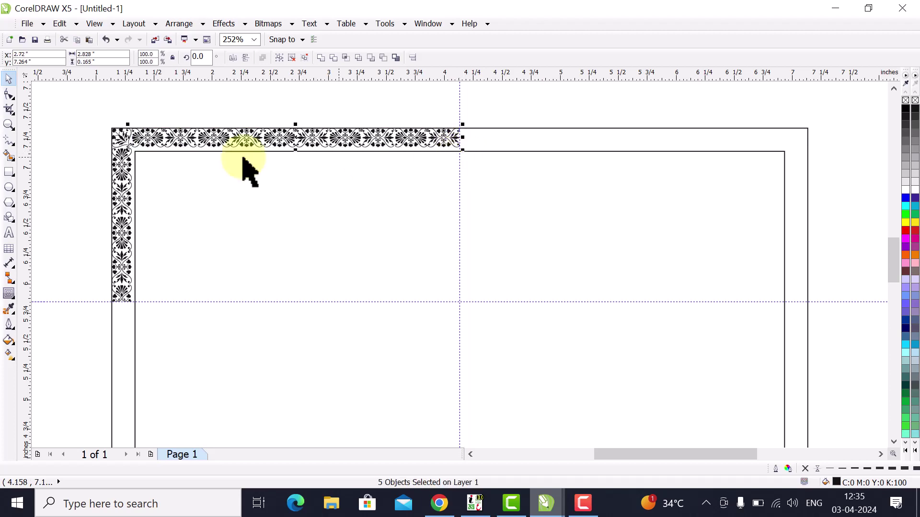
{"action": "left_click", "coordinate": [110, 98]}
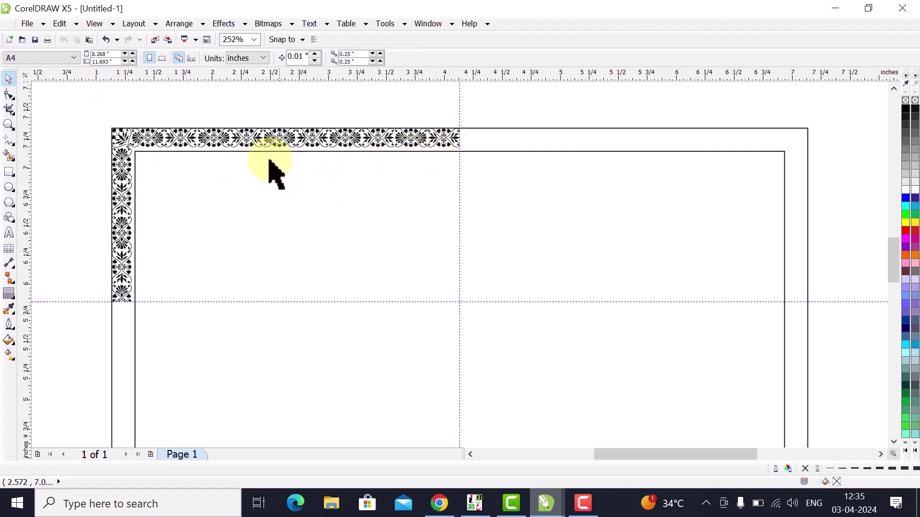
- Group the corner piece with its horizontal and vertical strips, and mirror a copy horizontally across the vertical guideline
{"action": "left_click_drag", "start_coordinate": [86, 107], "coordinate": [484, 333]}
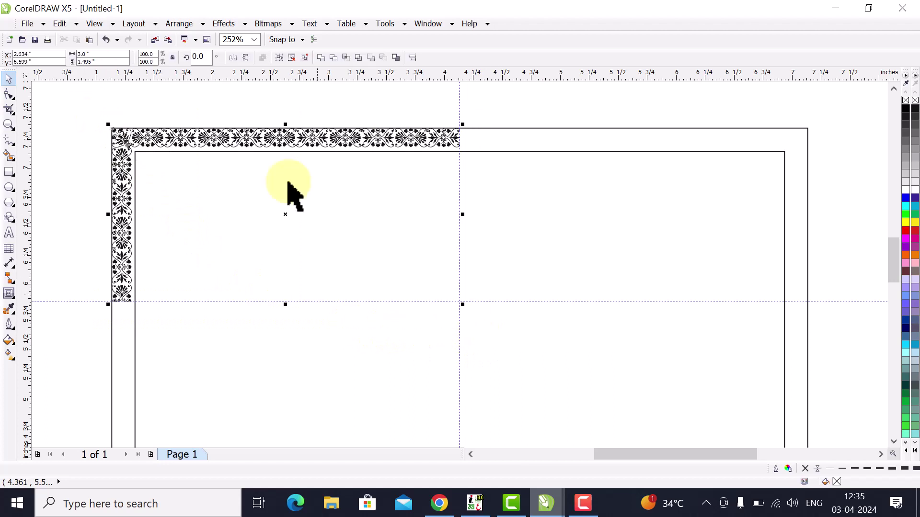
{"action": "left_click", "coordinate": [280, 58]}
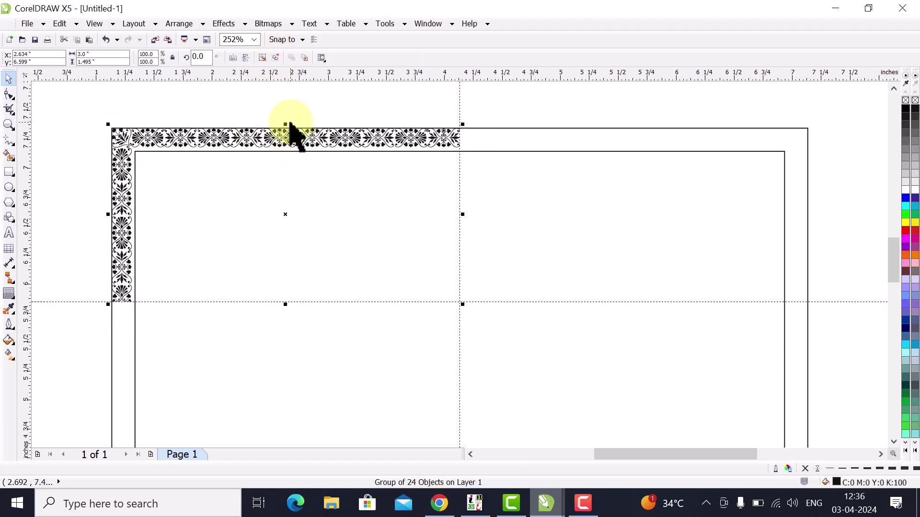
{"action": "left_click_drag", "start_coordinate": [108, 217], "coordinate": [740, 225]}
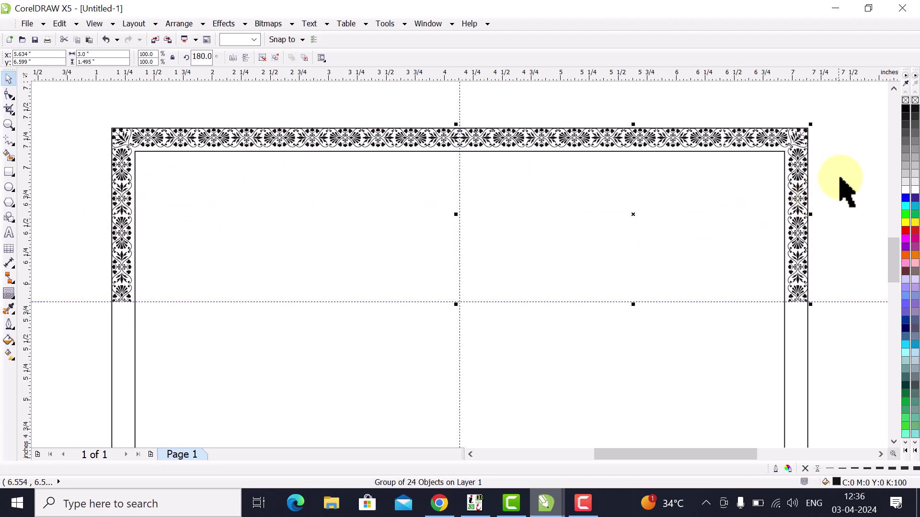
{"action": "left_click", "coordinate": [839, 172]}
- Group the two upper border halves and mirror a copy vertically across the horizontal guideline to complete the border
{"action": "left_click_drag", "start_coordinate": [839, 101], "coordinate": [93, 331]}
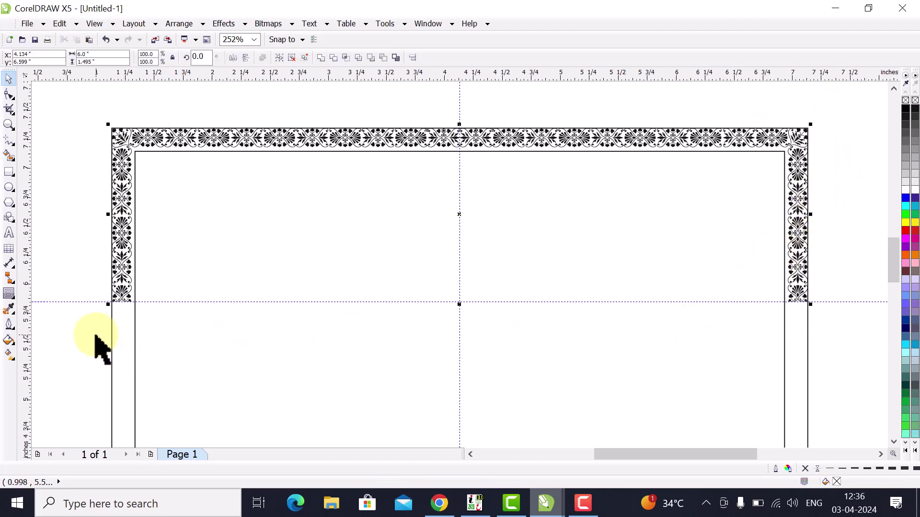
{"action": "left_click", "coordinate": [280, 58]}
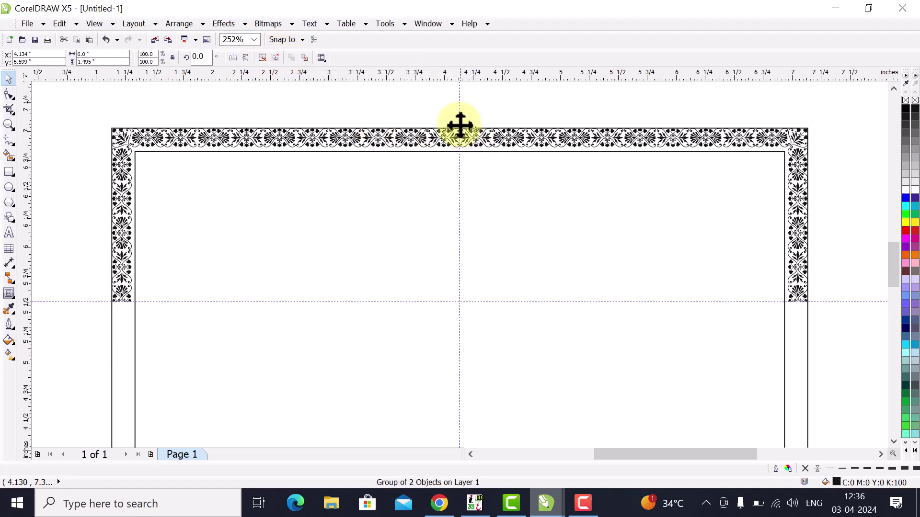
{"action": "scroll", "coordinate": [460, 126], "scroll_direction": "down", "scroll_amount": 1}
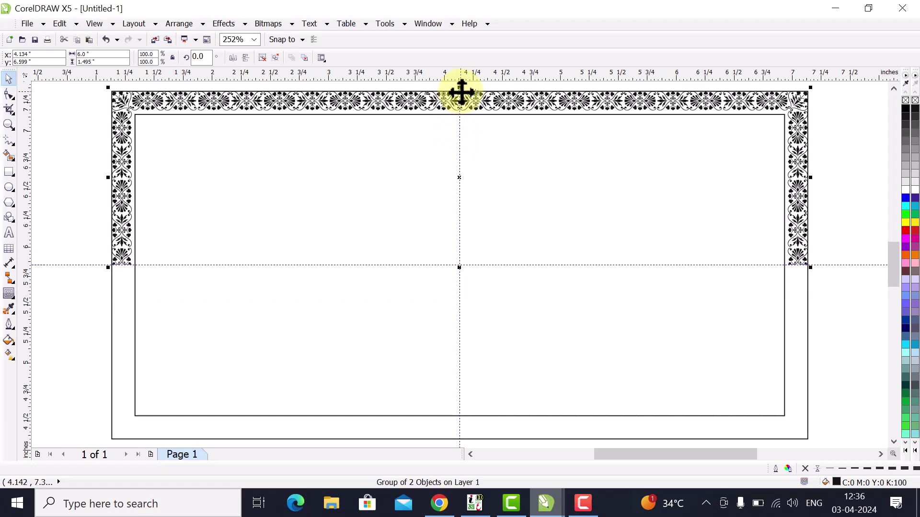
{"action": "left_click_drag", "start_coordinate": [460, 89], "coordinate": [487, 408]}
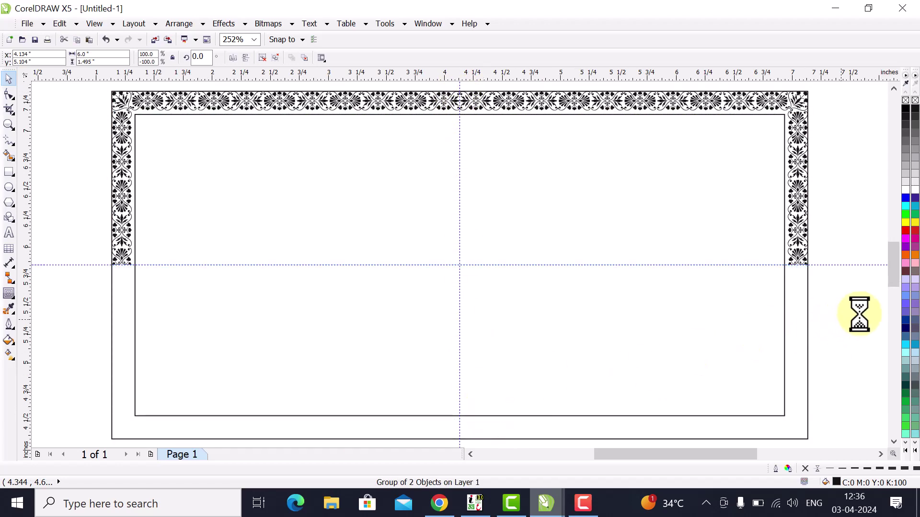
{"action": "left_click", "coordinate": [773, 225]}
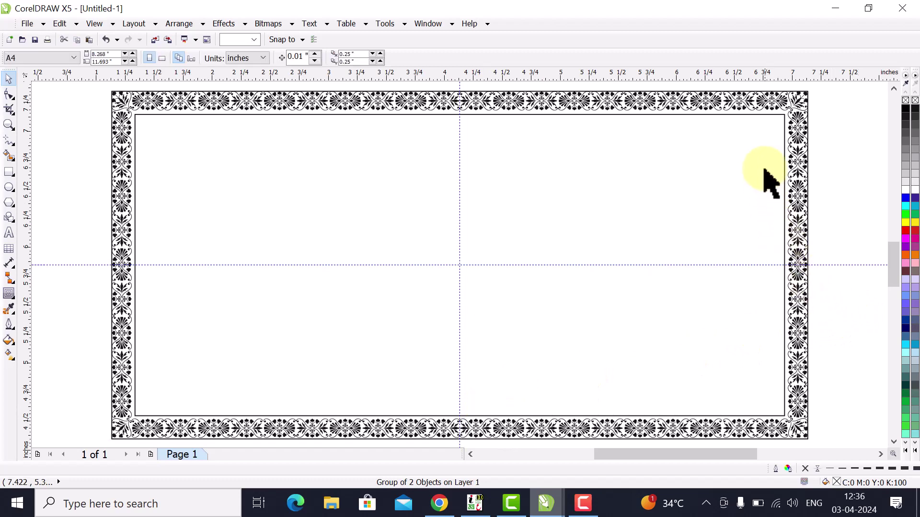
- Break the frame's contour group apart and delete the outer 6 by 3 inch rectangle
{"action": "left_click", "coordinate": [769, 150]}
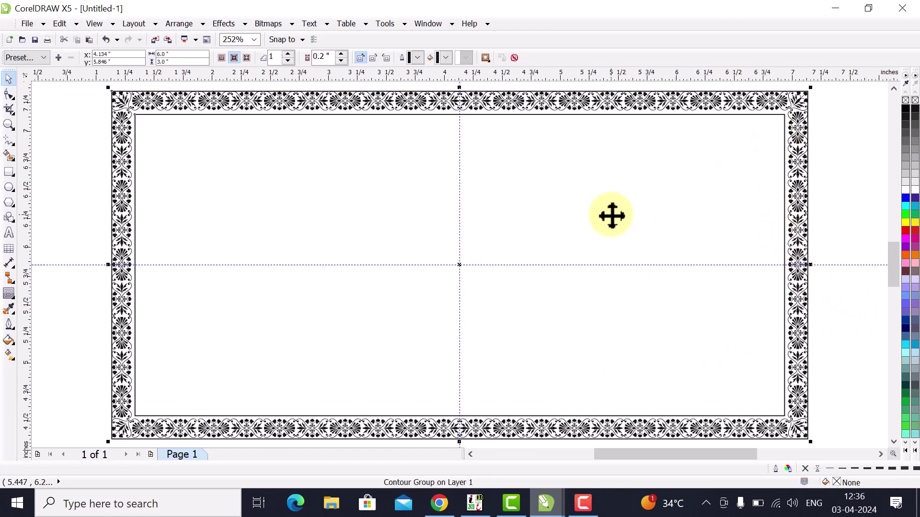
{"action": "right_click", "coordinate": [568, 197]}
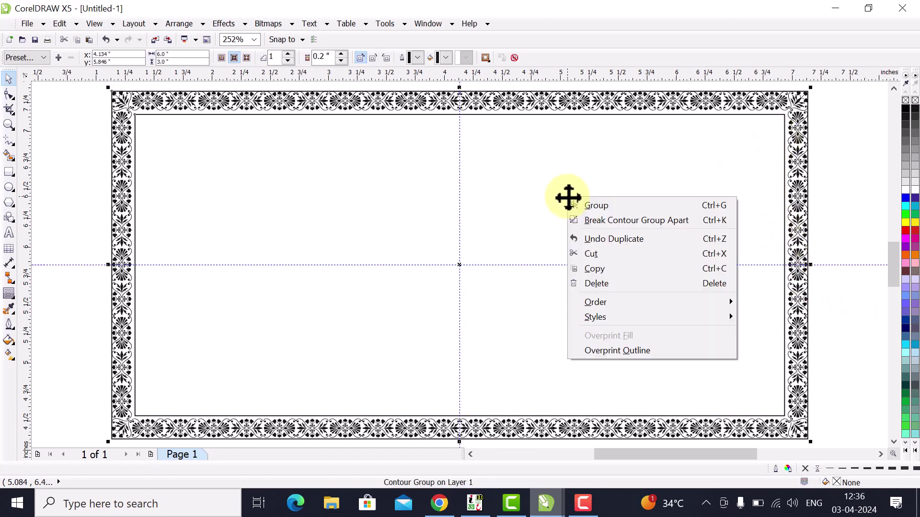
{"action": "left_click", "coordinate": [604, 222]}
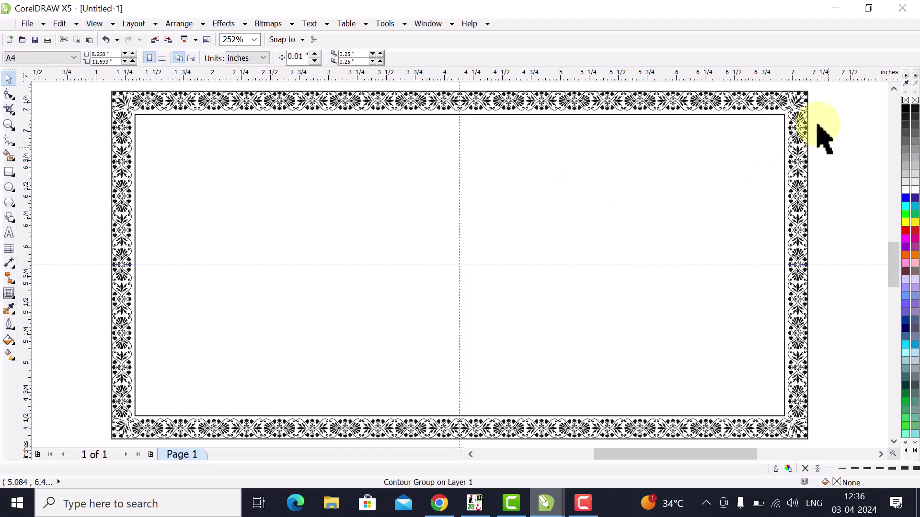
{"action": "left_click", "coordinate": [808, 106]}
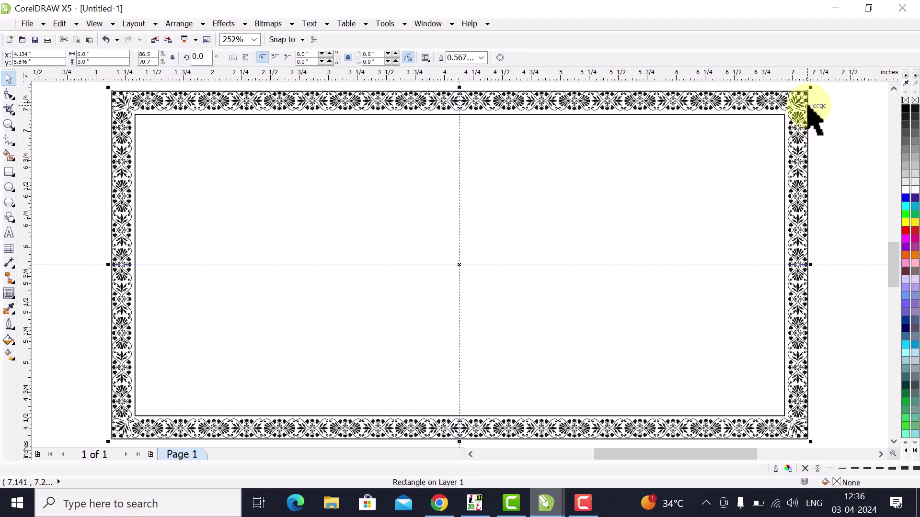
{"action": "key", "text": "Tab"}
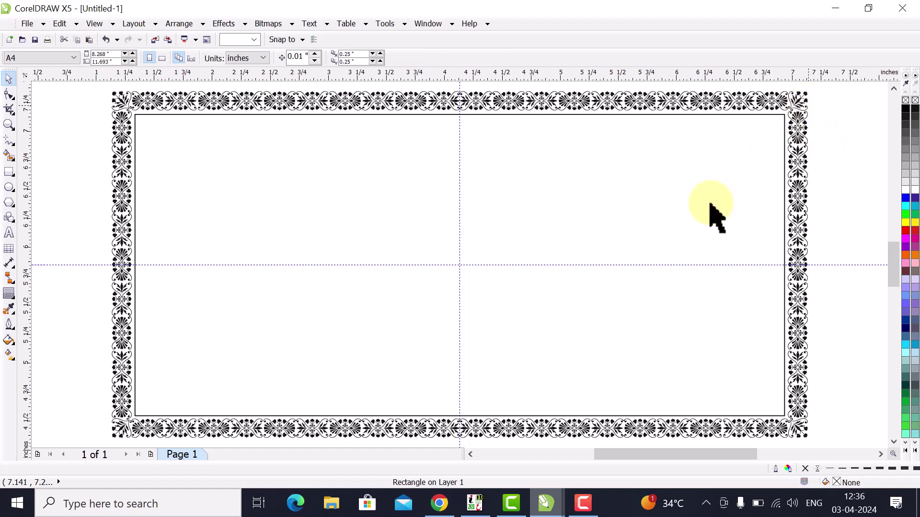
- Apply an inside contour with one step to the remaining inner rectangle
{"action": "left_click", "coordinate": [9, 293]}
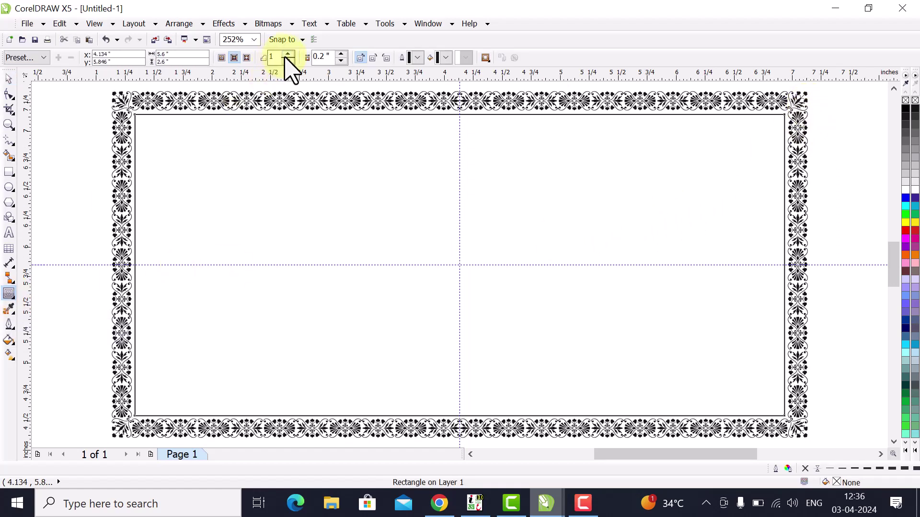
{"action": "left_click", "coordinate": [287, 55]}
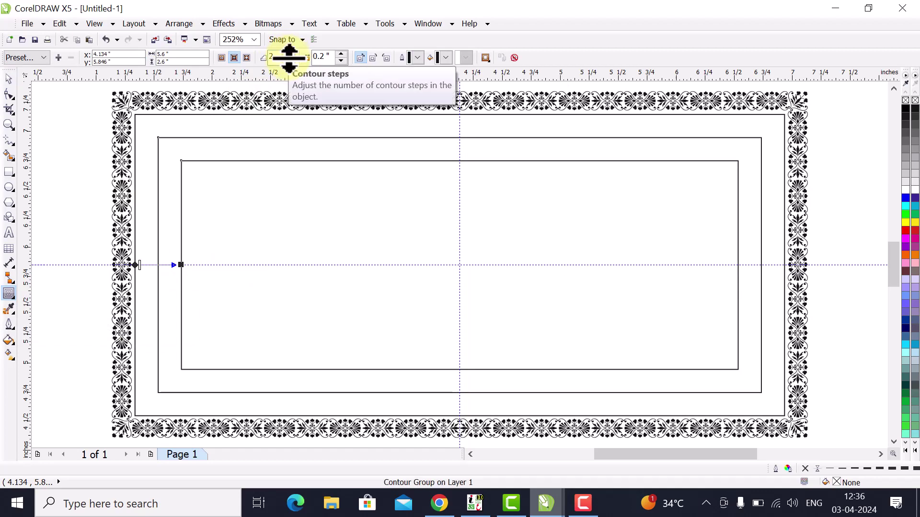
{"action": "left_click", "coordinate": [288, 60]}
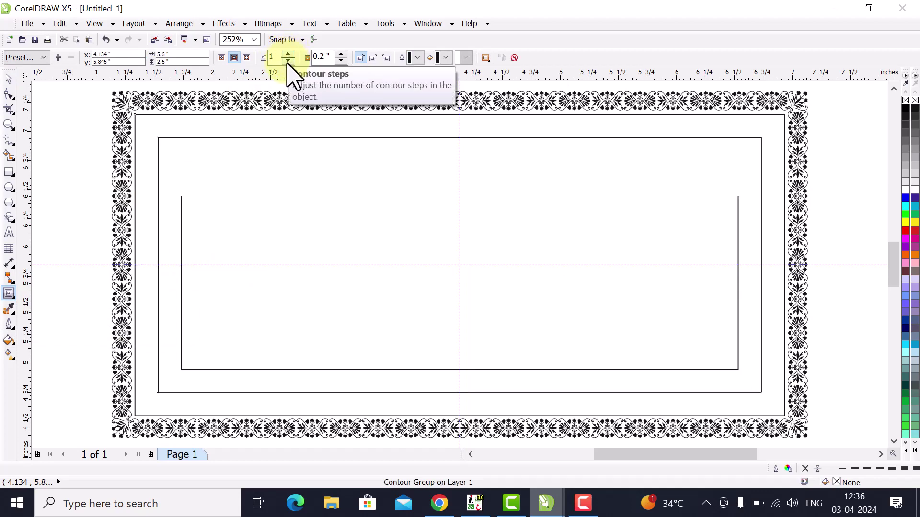
- Set the inner rectangle's contour offset to 0.021 inches
{"action": "left_click", "coordinate": [342, 54]}
{"action": "left_click", "coordinate": [345, 55]}
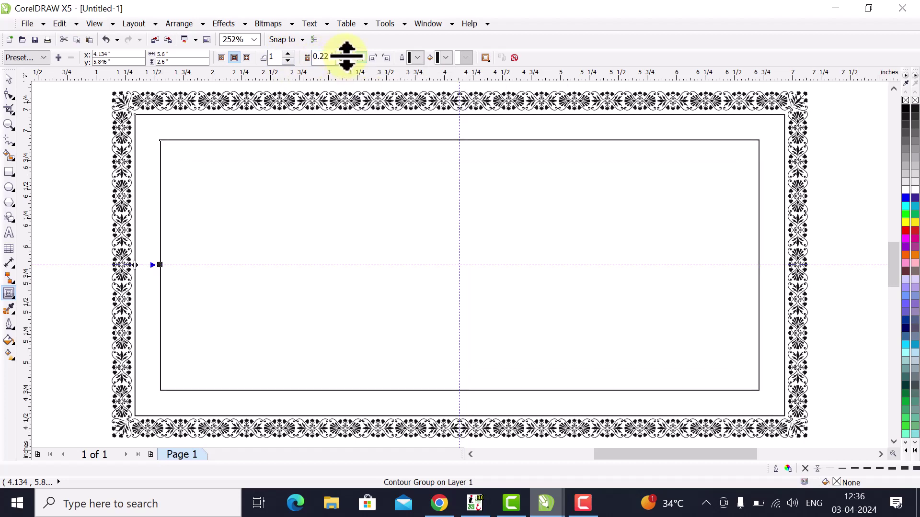
{"action": "left_click", "coordinate": [342, 60]}
{"action": "left_click", "coordinate": [342, 60]}
{"action": "left_click", "coordinate": [342, 60]}
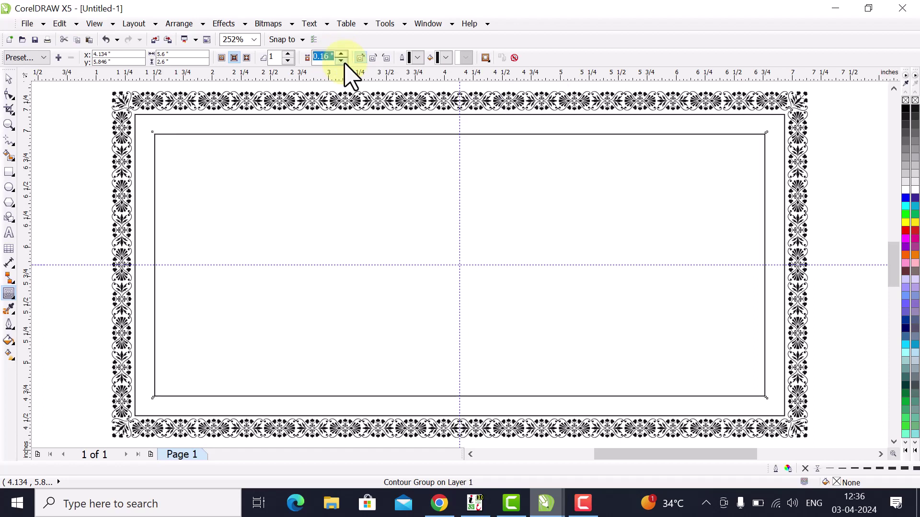
{"action": "left_click", "coordinate": [341, 60]}
{"action": "left_click", "coordinate": [343, 60]}
{"action": "left_click", "coordinate": [343, 61]}
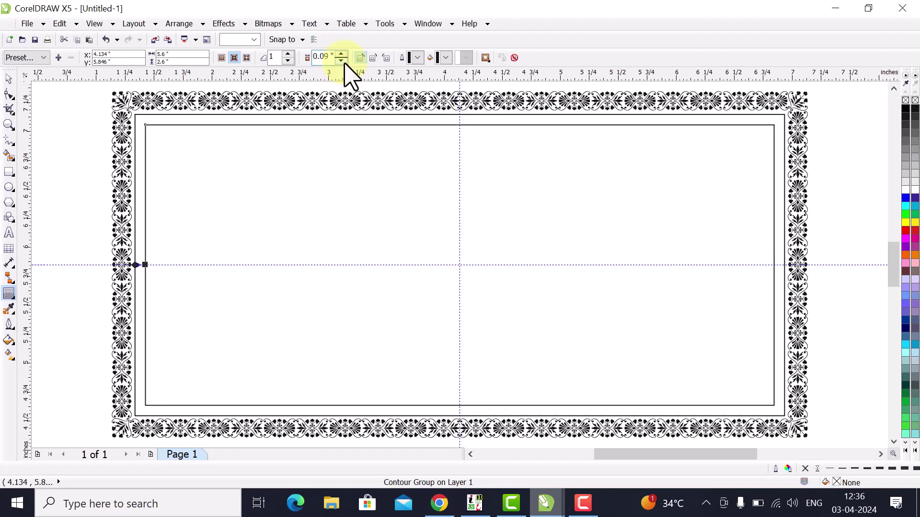
{"action": "left_click", "coordinate": [342, 60]}
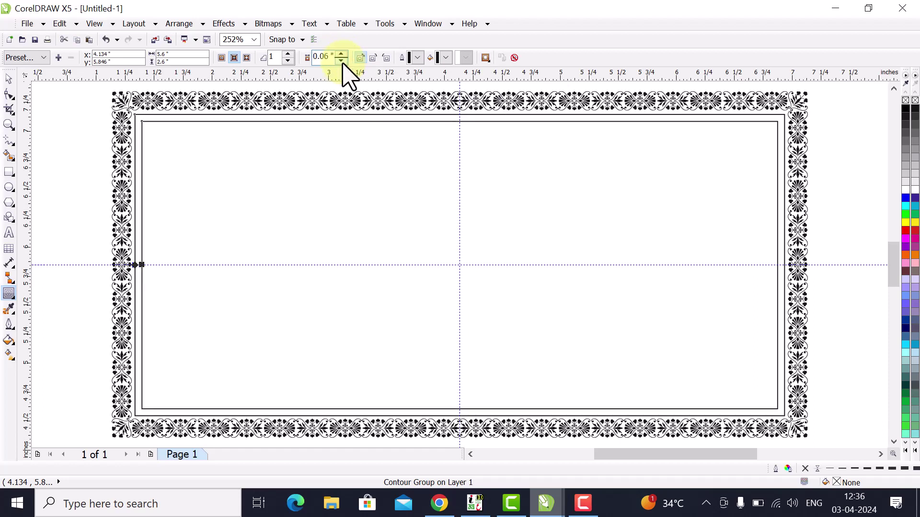
{"action": "left_click", "coordinate": [341, 60]}
{"action": "left_click", "coordinate": [342, 60]}
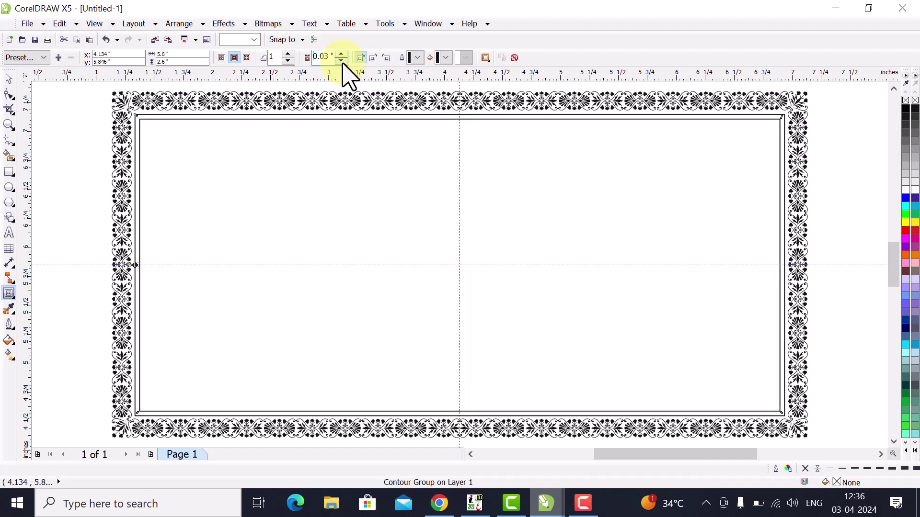
{"action": "left_click", "coordinate": [342, 60]}
{"action": "left_click", "coordinate": [341, 61]}
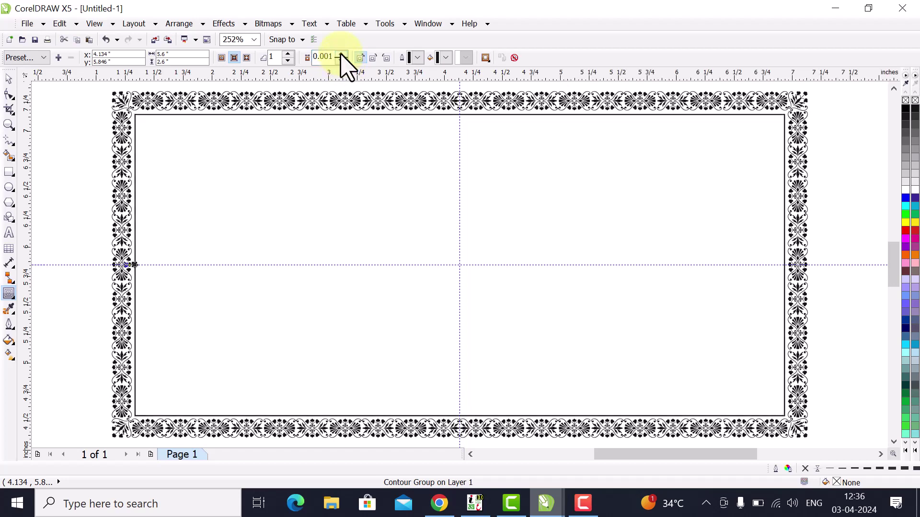
{"action": "left_click", "coordinate": [341, 54]}
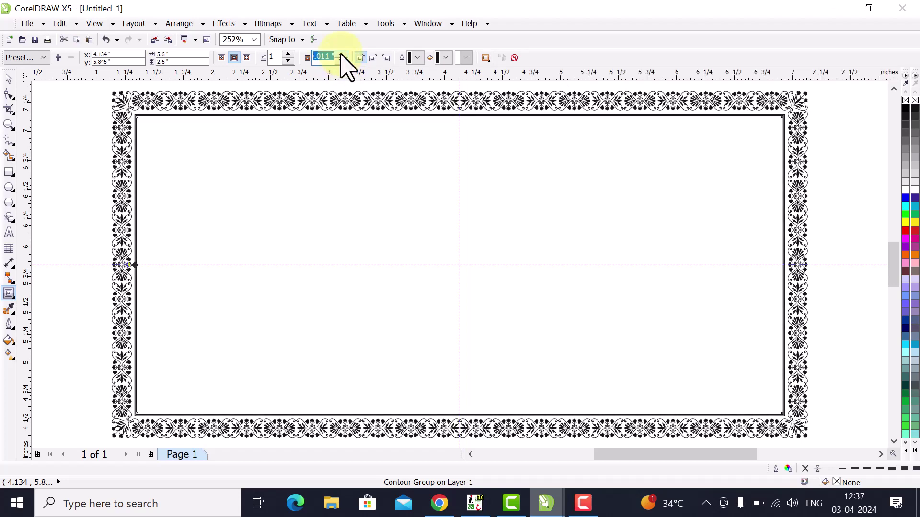
{"action": "left_click", "coordinate": [342, 55]}
{"action": "left_click", "coordinate": [8, 78]}
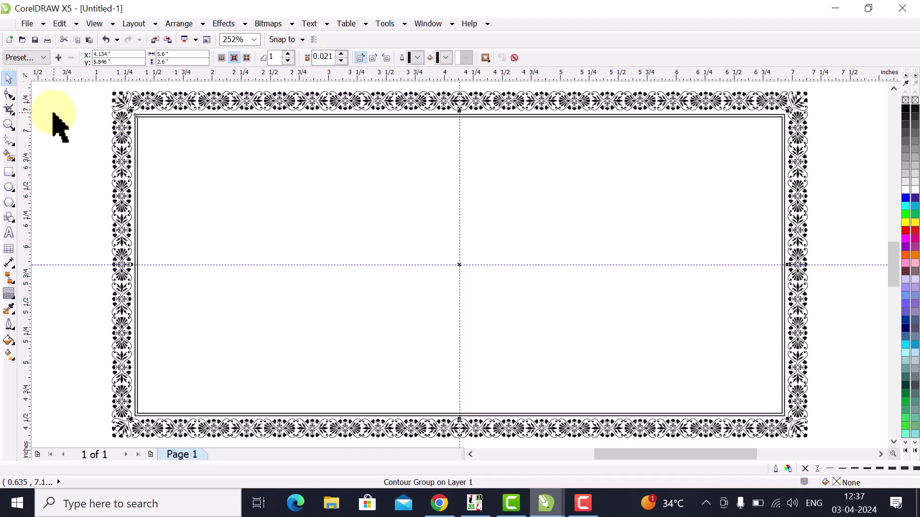
- Break the new contour group apart and delete its outer rectangle, keeping only the smaller one inside the floral border
{"action": "right_click", "coordinate": [223, 178]}
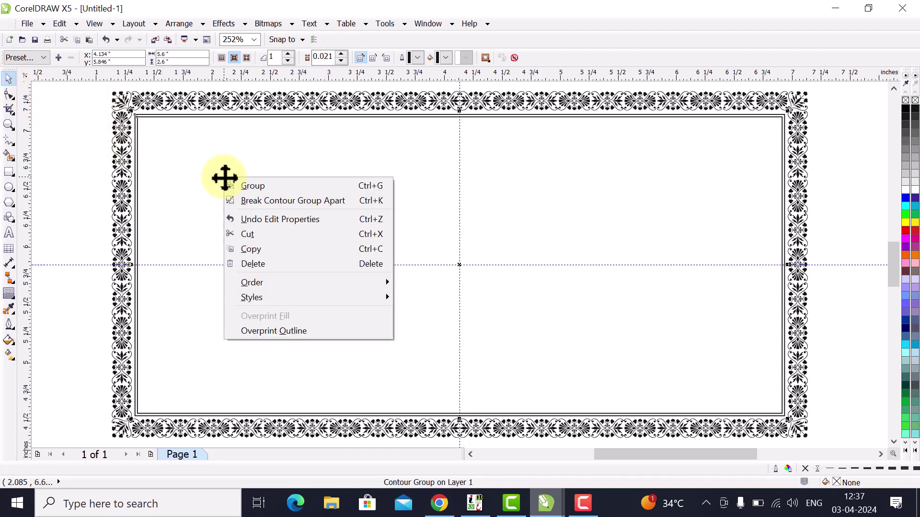
{"action": "left_click", "coordinate": [267, 204]}
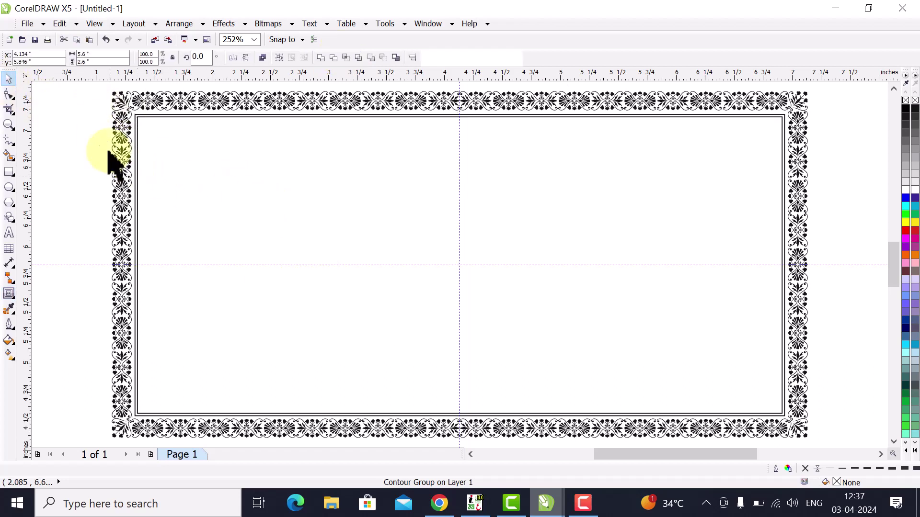
{"action": "left_click", "coordinate": [159, 116]}
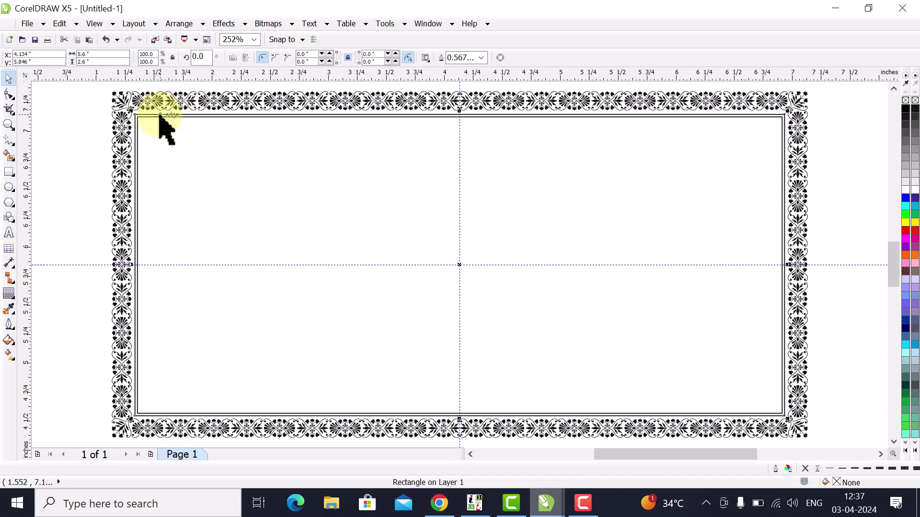
{"action": "key", "text": "Delete"}
{"action": "left_click", "coordinate": [180, 132]}
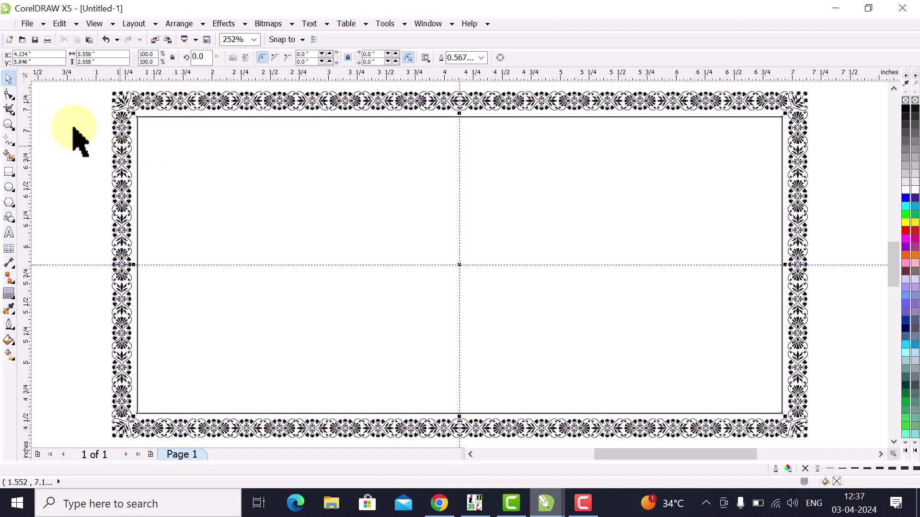
{"action": "left_click", "coordinate": [56, 118]}
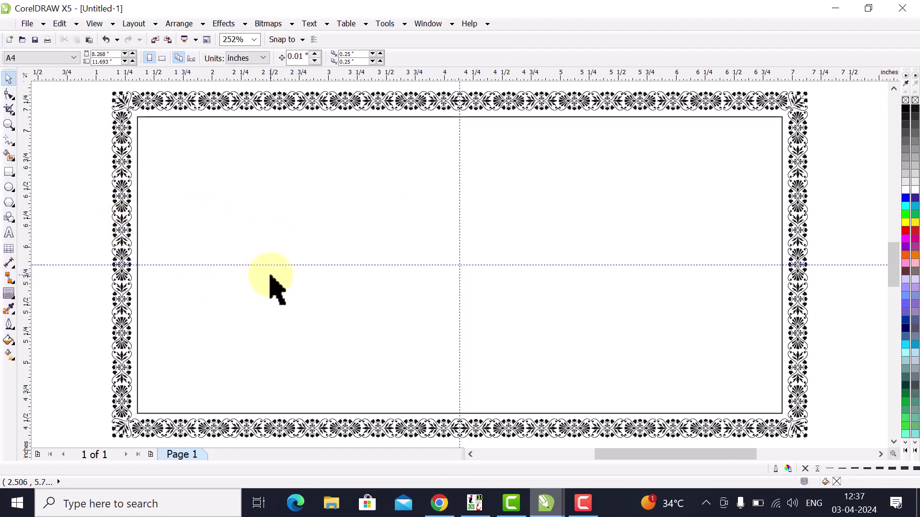
- Minimize the CorelDRAW window to bring the YouTube channel page in the browser into view
{"action": "scroll", "coordinate": [271, 277], "scroll_direction": "up", "scroll_amount": 1}
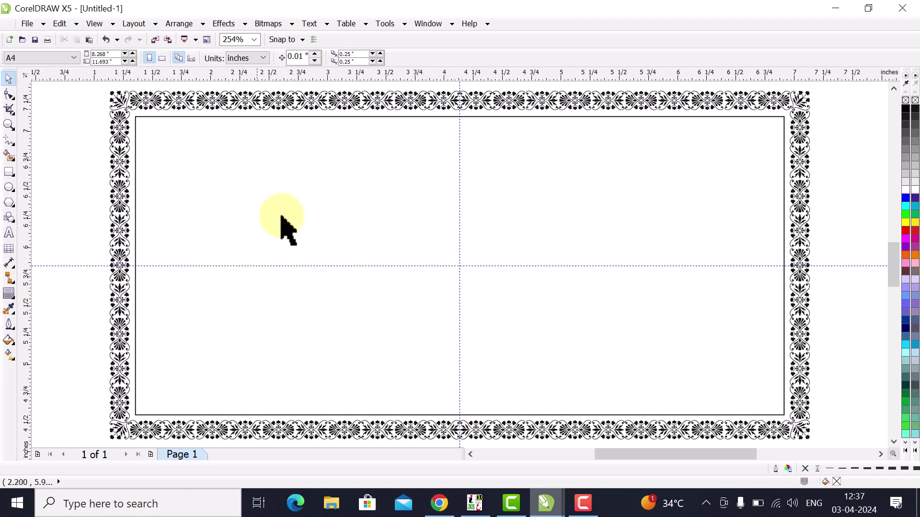
{"action": "left_click", "coordinate": [838, 8]}
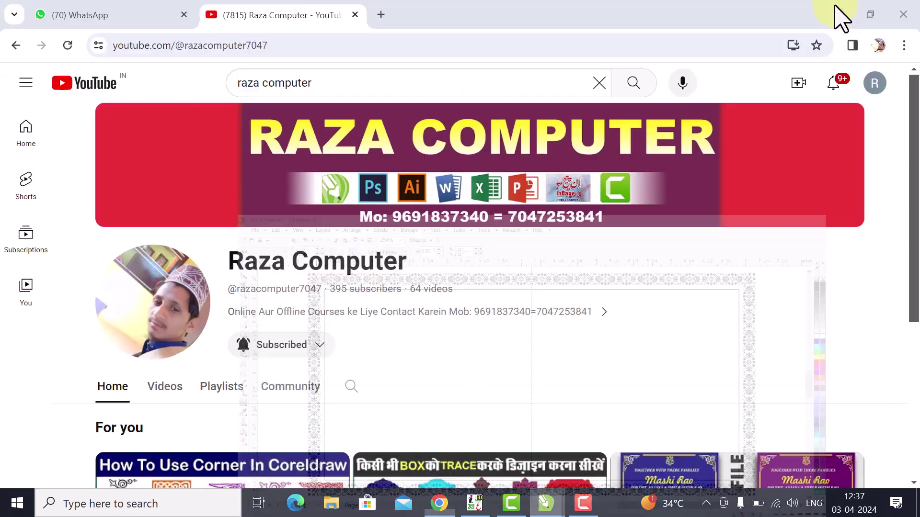
- Open the Raseed Design In CorelDraw file from the Visiting card folder on New Volume (D:)
{"action": "left_click", "coordinate": [843, 12]}
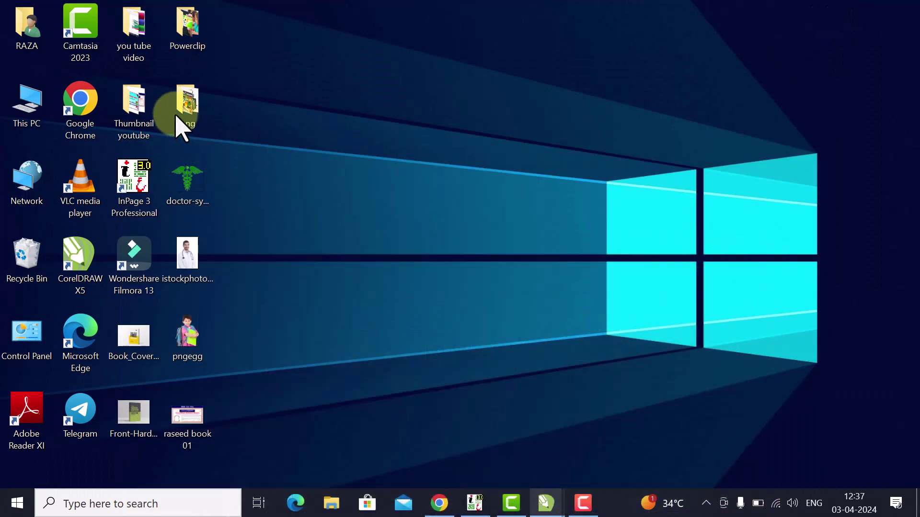
{"action": "left_click", "coordinate": [45, 117]}
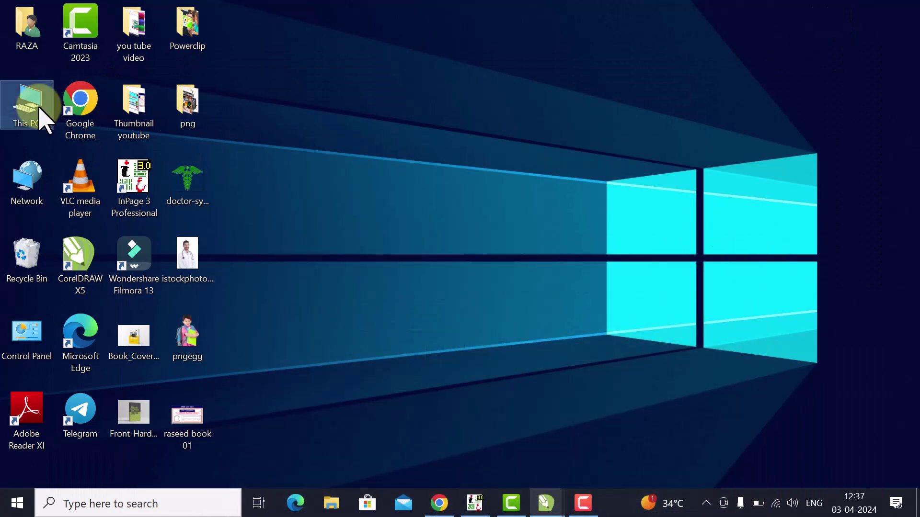
{"action": "double_click", "coordinate": [43, 116]}
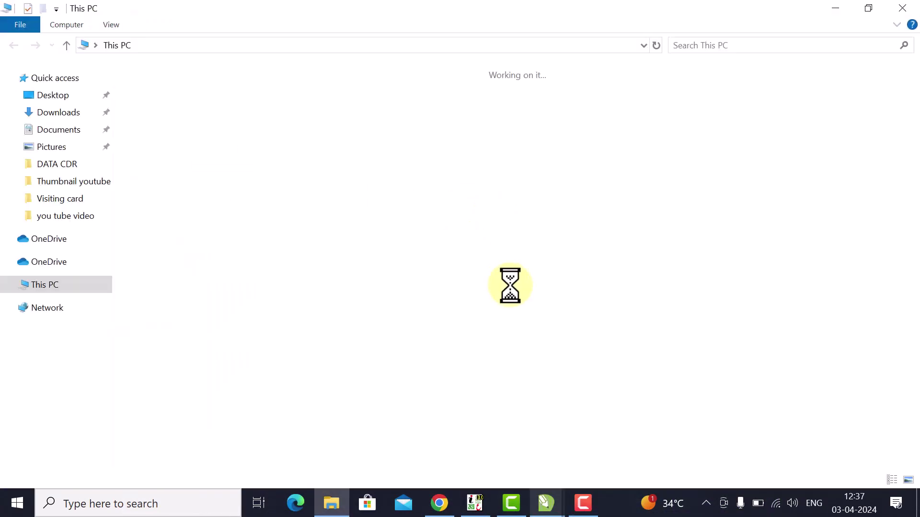
{"action": "left_click", "coordinate": [445, 214]}
{"action": "double_click", "coordinate": [450, 226]}
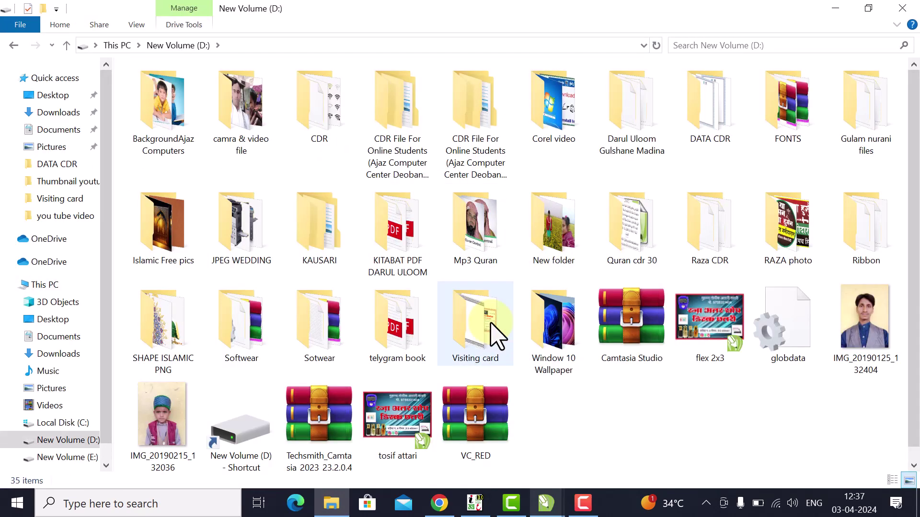
{"action": "double_click", "coordinate": [493, 335]}
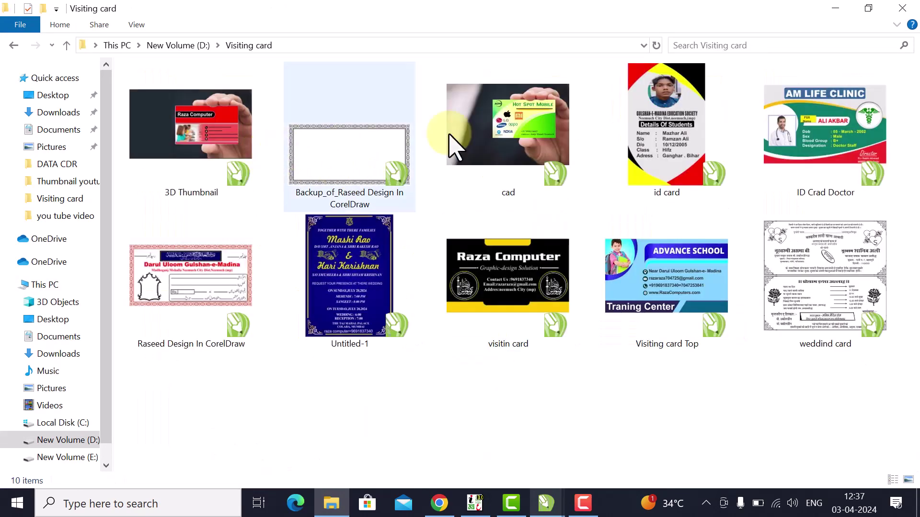
{"action": "double_click", "coordinate": [237, 294]}
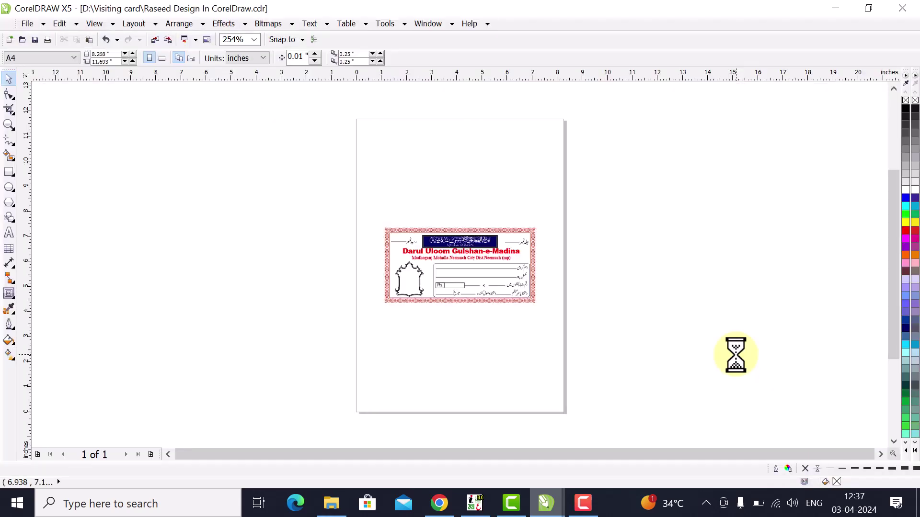
- Ungroup the complete receipt design so its separate objects can be selected
{"action": "left_click", "coordinate": [475, 285]}
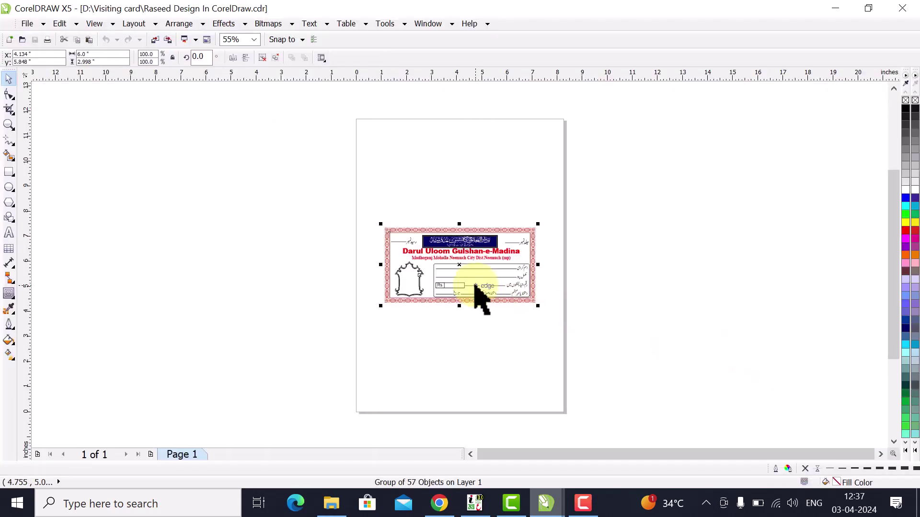
{"action": "key", "text": "shift+F2"}
{"action": "left_click", "coordinate": [870, 275]}
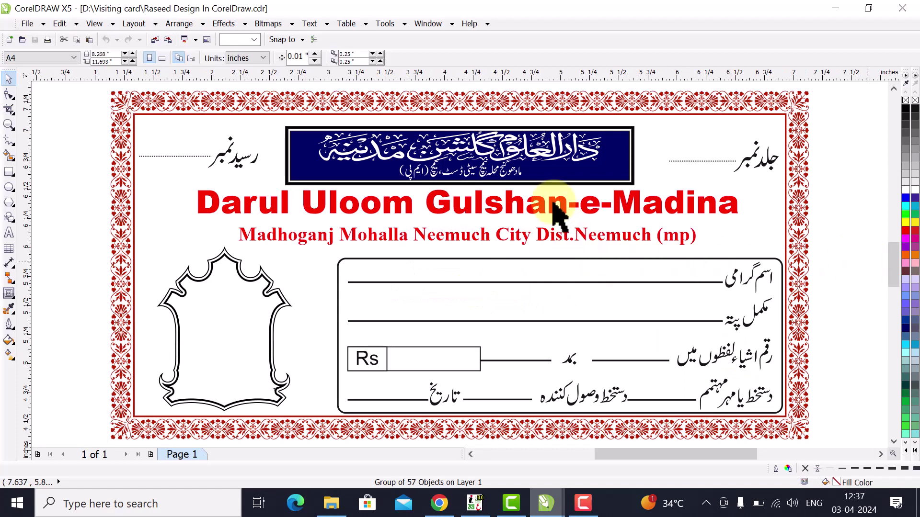
{"action": "left_click", "coordinate": [541, 165]}
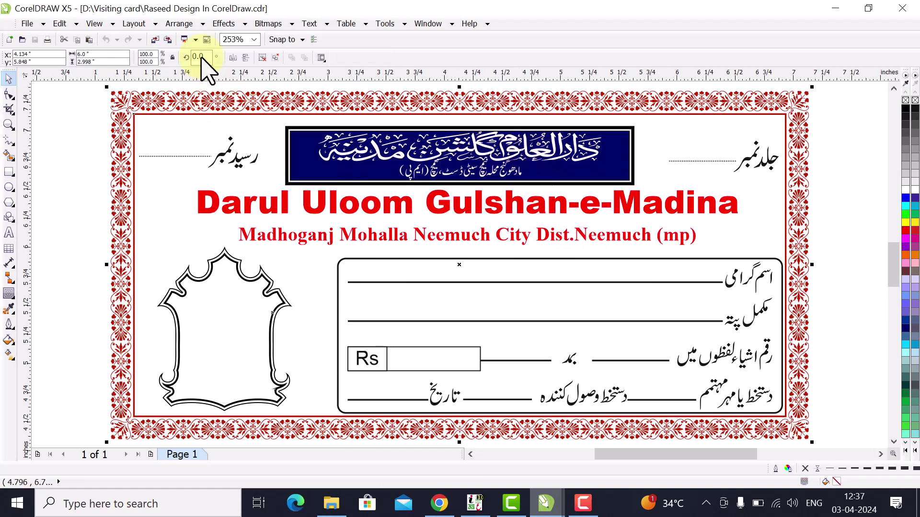
{"action": "left_click", "coordinate": [67, 133]}
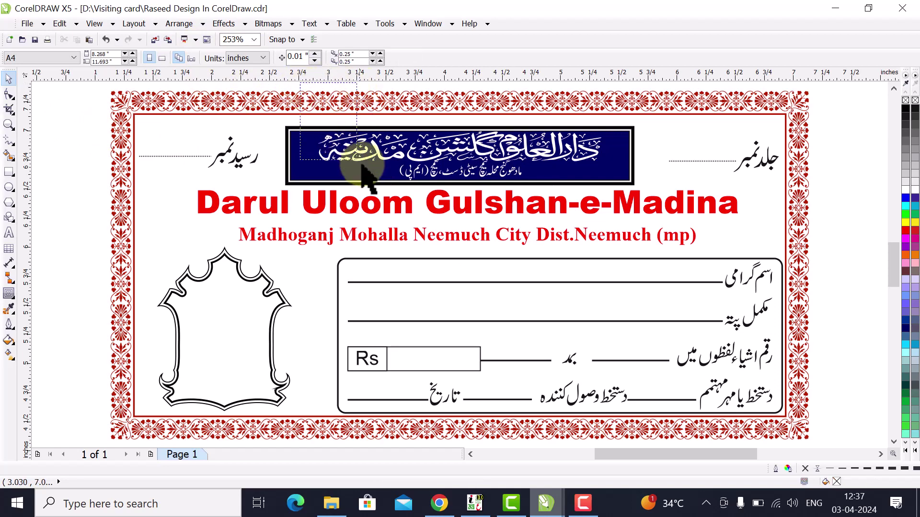
- Group the two Urdu heading lines on the receipt's dark blue banner and copy the group into the Untitled-1 border document
{"action": "left_click", "coordinate": [611, 193]}
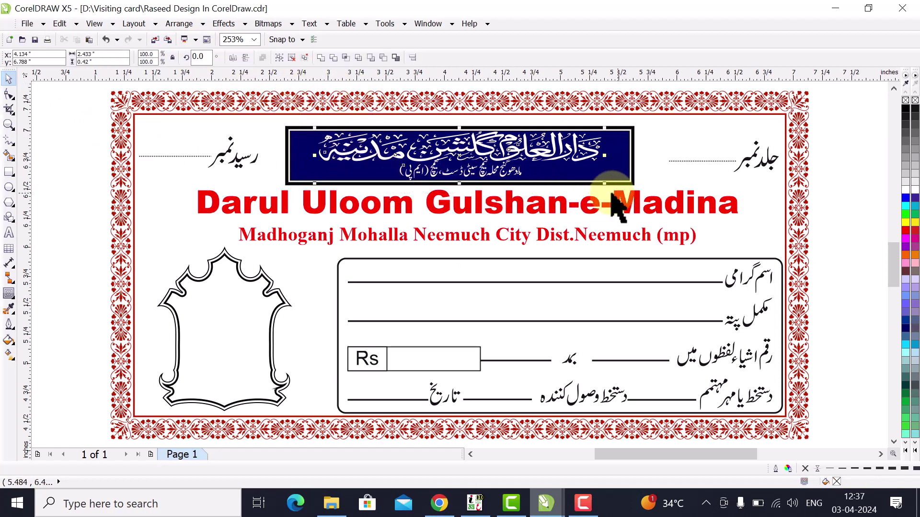
{"action": "left_click", "coordinate": [524, 197], "text": "shift"}
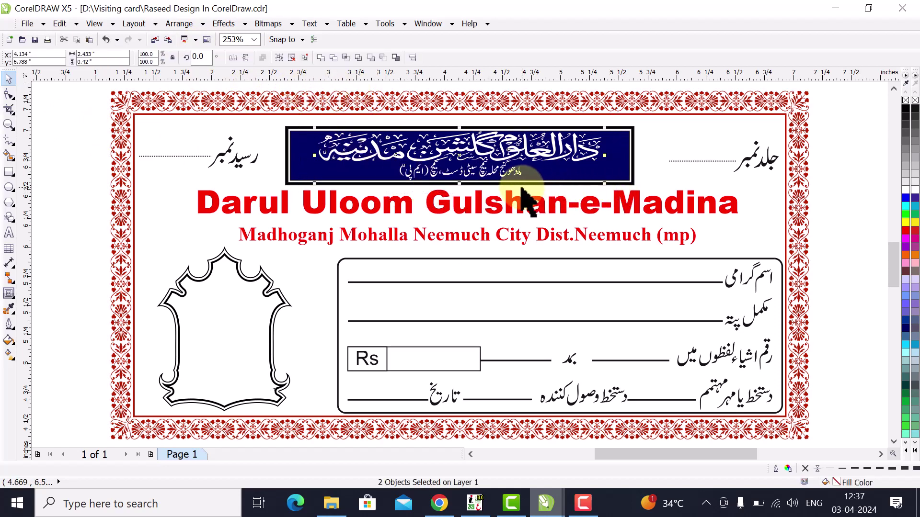
{"action": "left_click", "coordinate": [279, 58]}
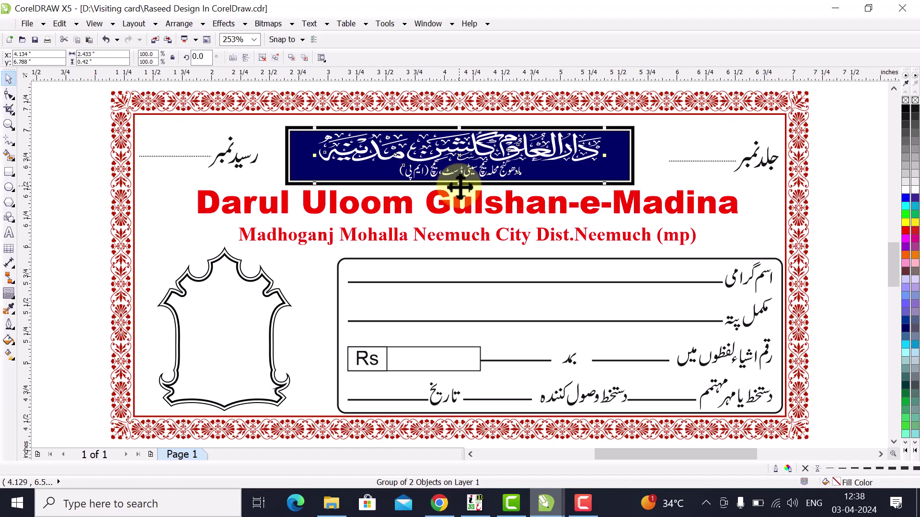
{"action": "key", "text": "ctrl+Tab"}
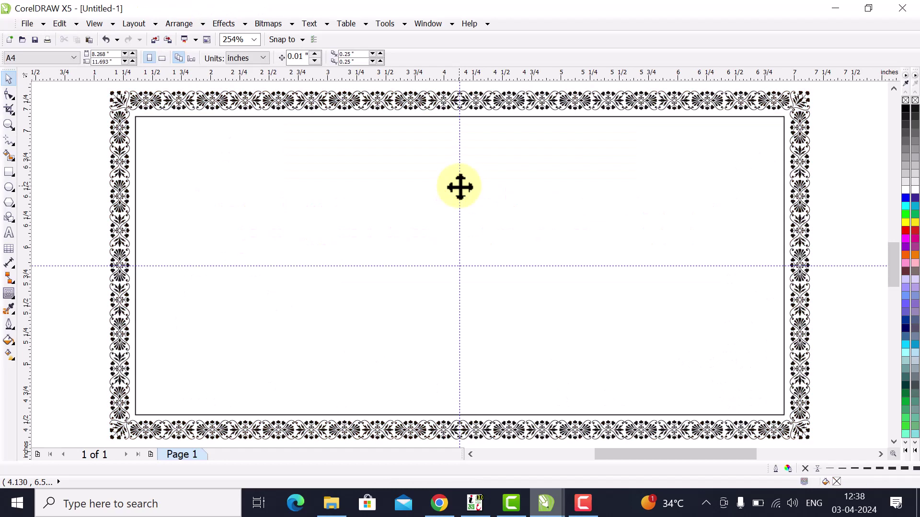
{"action": "key", "text": "ctrl+v"}
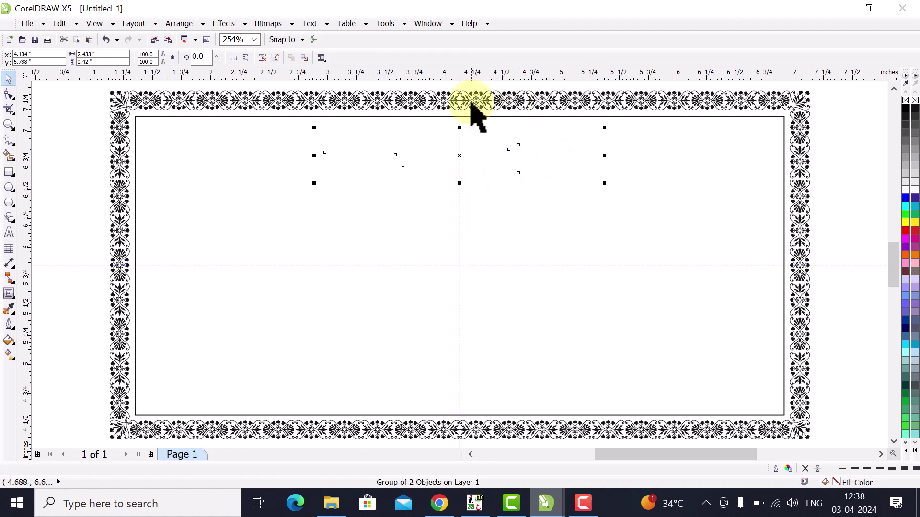
- Fill the pasted white Urdu heading group inside the floral frame with blue
{"action": "left_click", "coordinate": [460, 155]}
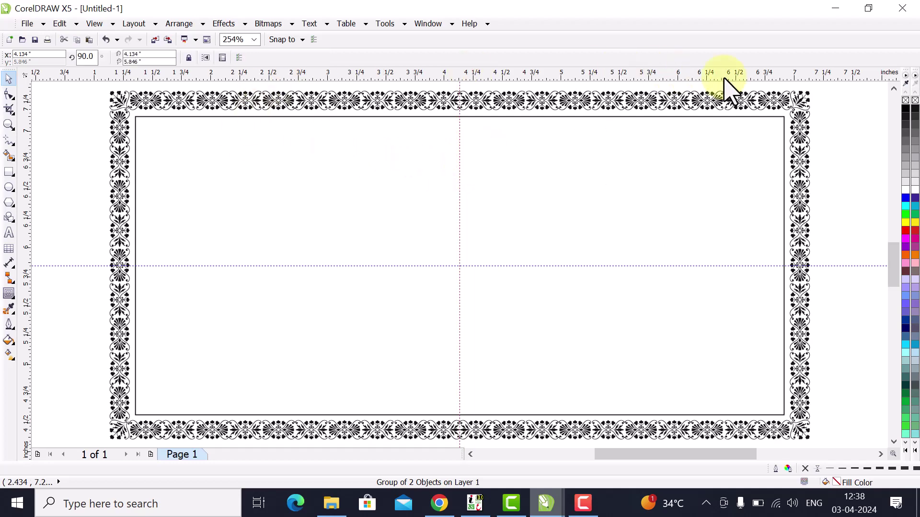
{"action": "left_click", "coordinate": [894, 89]}
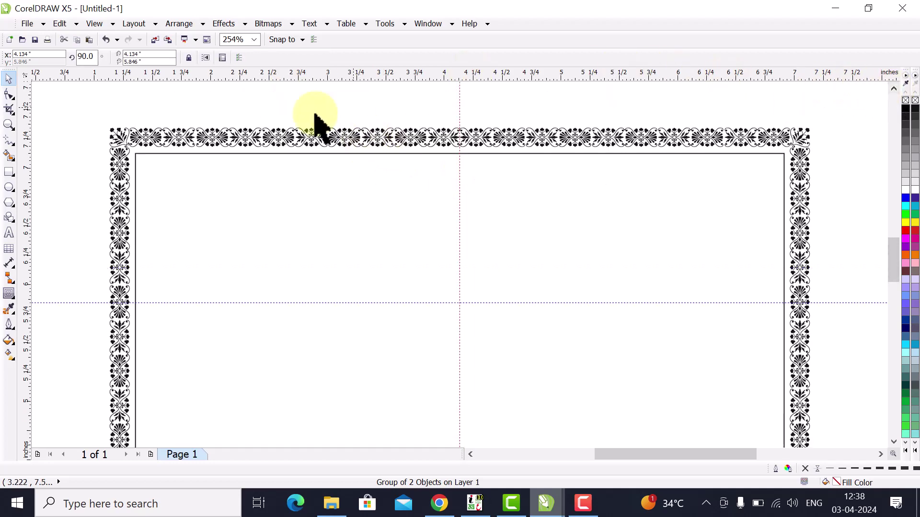
{"action": "left_click_drag", "start_coordinate": [257, 103], "coordinate": [606, 280]}
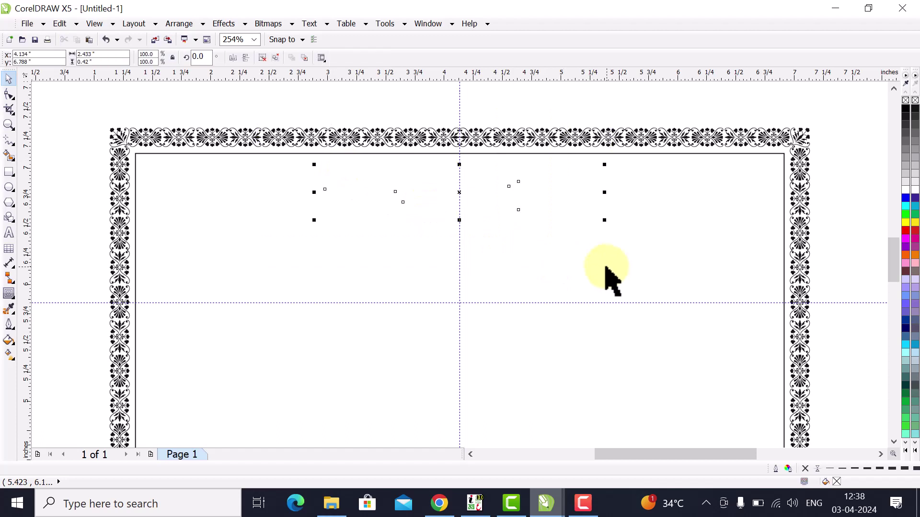
{"action": "left_click", "coordinate": [906, 198]}
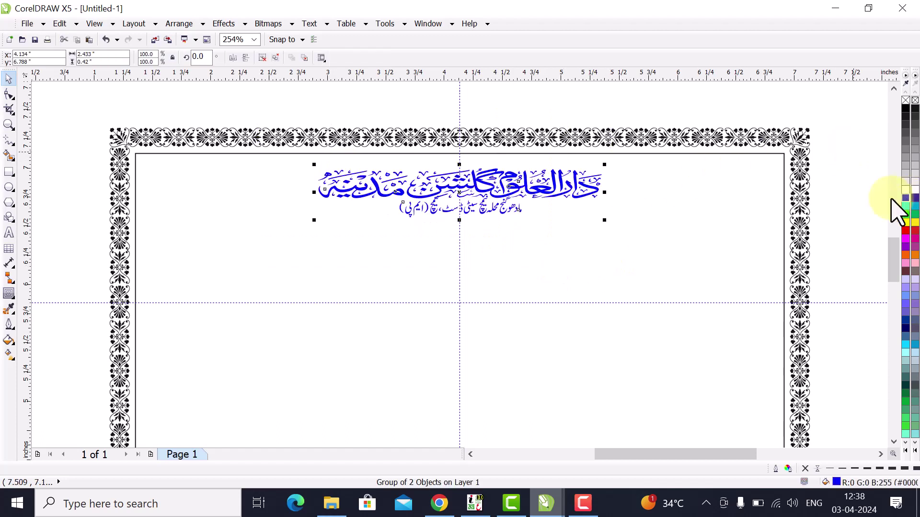
- Move the blue Urdu heading group out of the frame to the empty area above the floral border's upper right corner
{"action": "left_click_drag", "start_coordinate": [459, 197], "coordinate": [724, 114]}
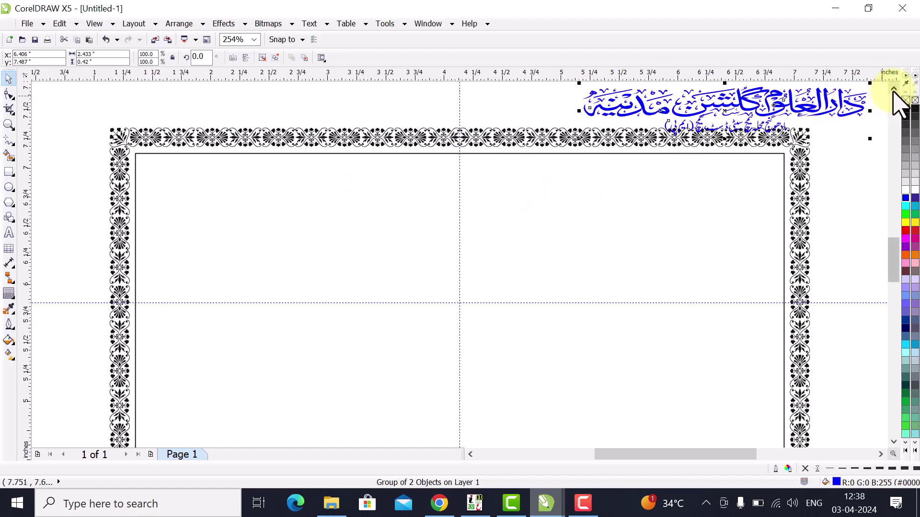
{"action": "scroll", "coordinate": [893, 91], "scroll_direction": "up", "scroll_amount": 3}
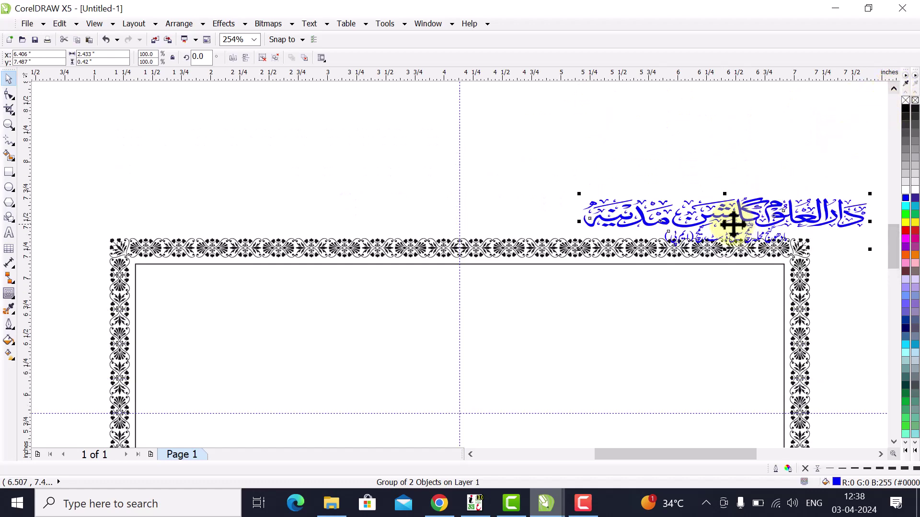
{"action": "left_click_drag", "start_coordinate": [731, 224], "coordinate": [735, 171]}
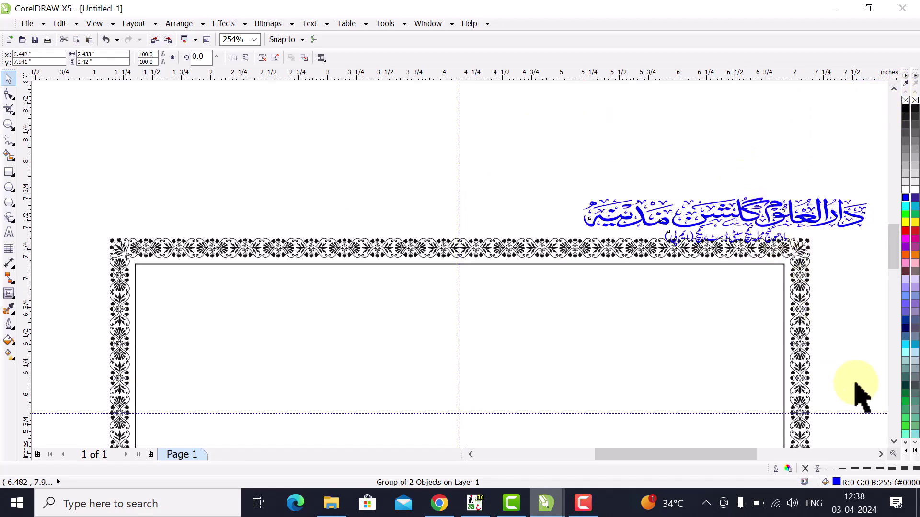
{"action": "scroll", "coordinate": [898, 449], "scroll_direction": "down", "scroll_amount": 1}
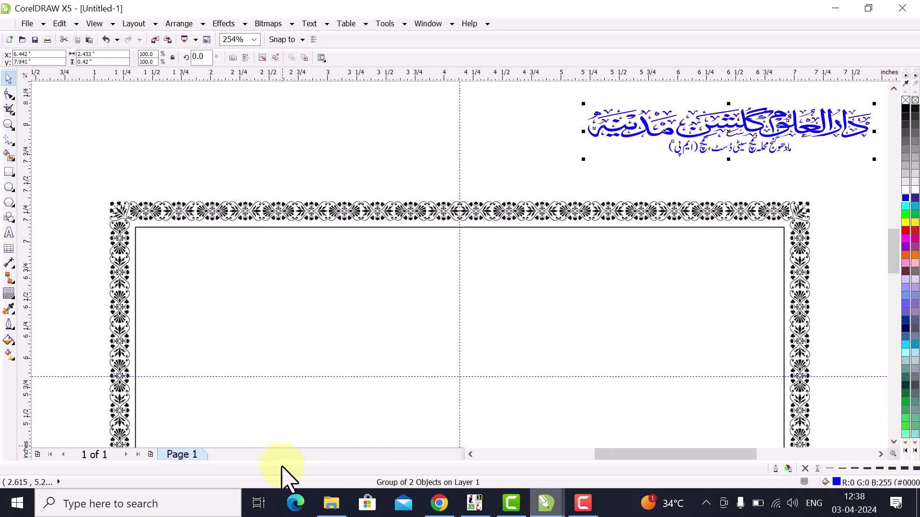
- Copy the red English heading with its address line from the receipt design into the Untitled-1 border document
{"action": "key", "text": "ctrl+Tab"}
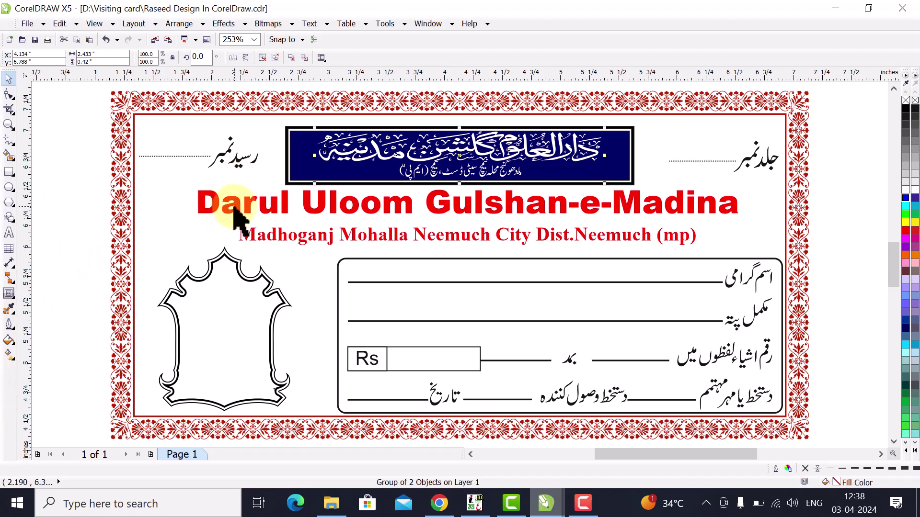
{"action": "left_click", "coordinate": [470, 216]}
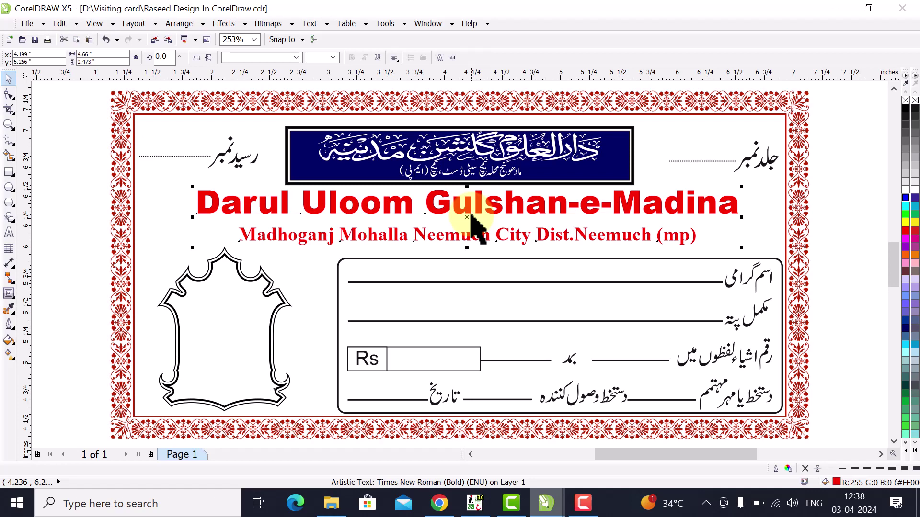
{"action": "key", "text": "ctrl+Tab"}
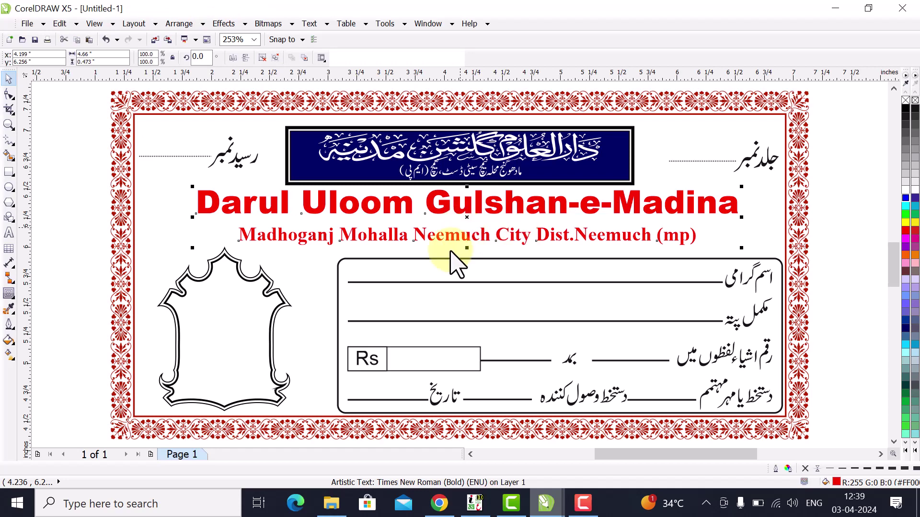
{"action": "key", "text": "ctrl+Tab"}
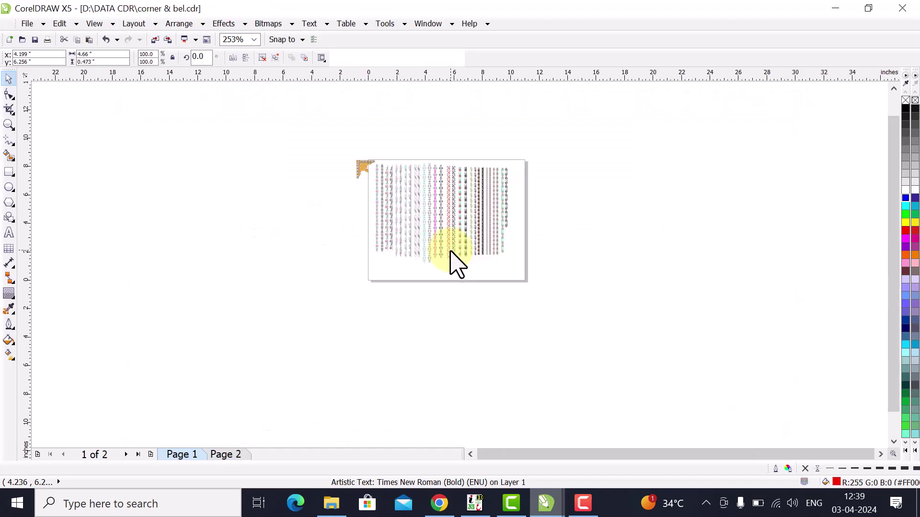
{"action": "key", "text": "ctrl+Tab"}
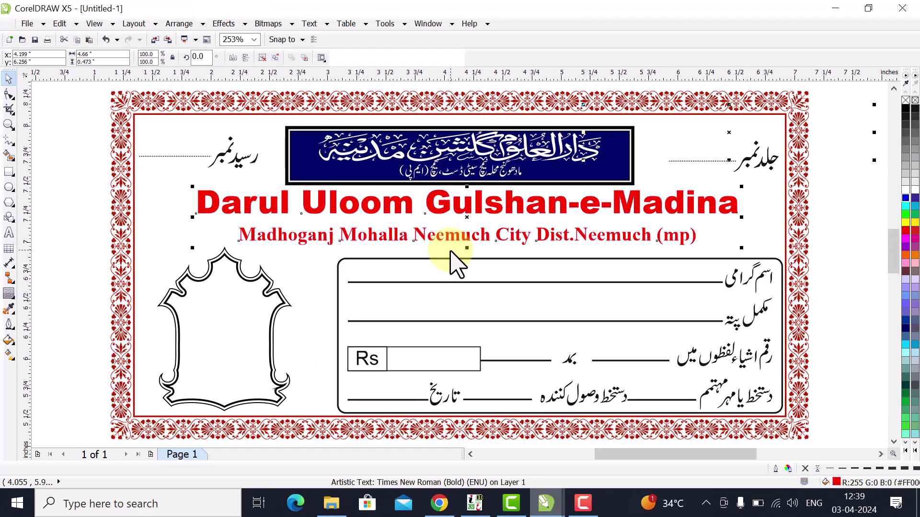
{"action": "scroll", "coordinate": [456, 263], "scroll_direction": "up", "scroll_amount": 3}
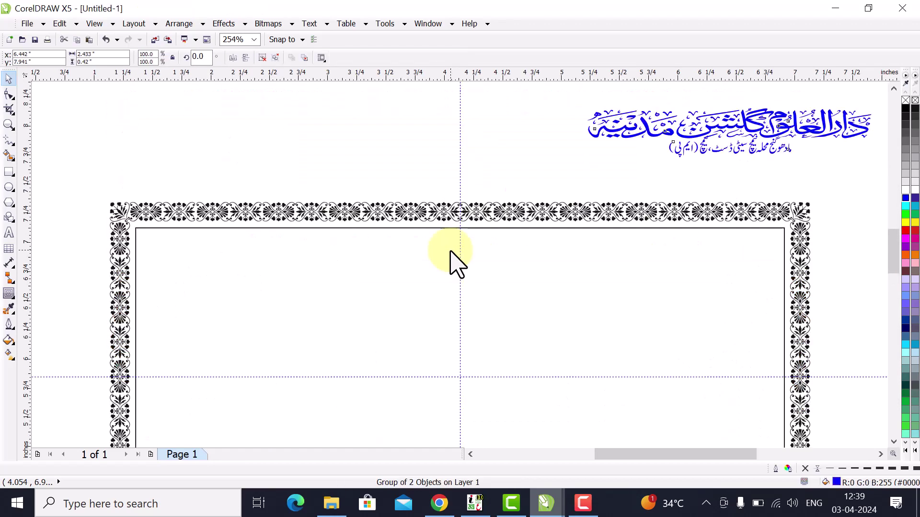
{"action": "key", "text": "ctrl+v"}
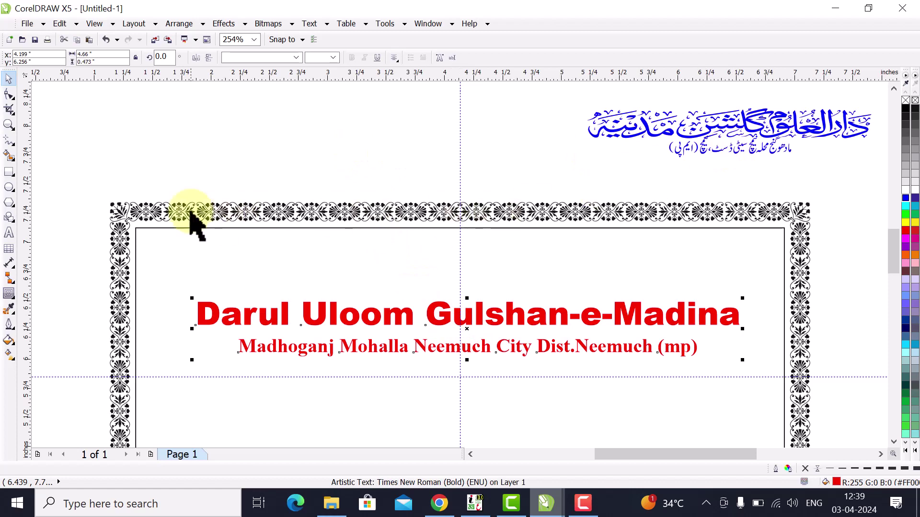
- Draw a rectangle about 3.3 by 0.41 inches above the red heading and move the blue Urdu heading group into it
{"action": "left_click", "coordinate": [8, 171]}
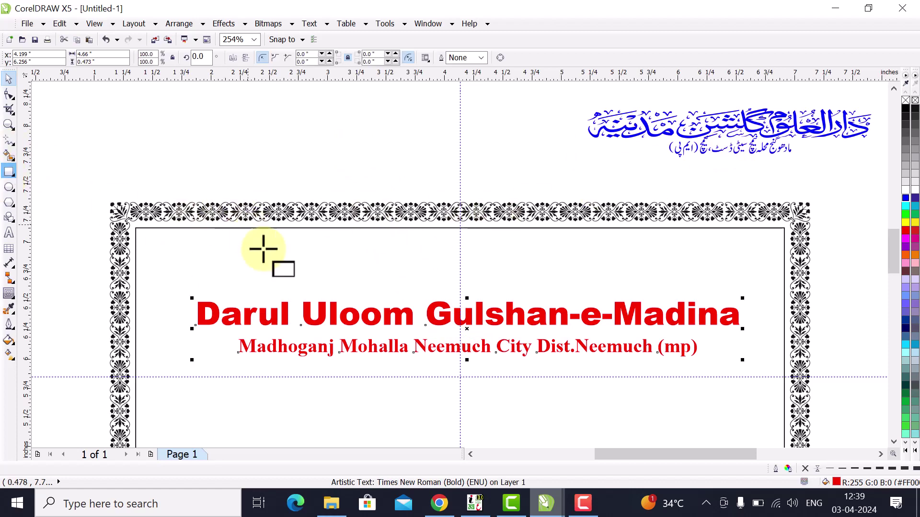
{"action": "left_click_drag", "start_coordinate": [252, 238], "coordinate": [638, 286]}
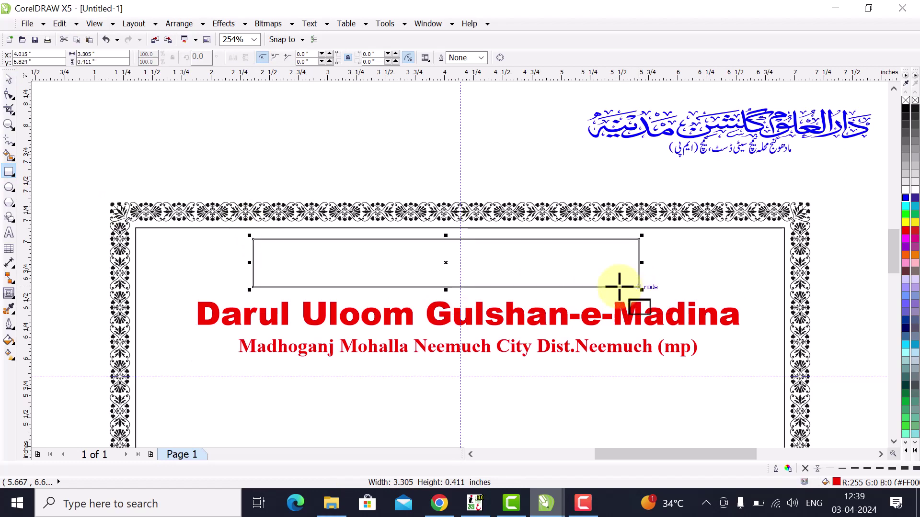
{"action": "left_click", "coordinate": [9, 78]}
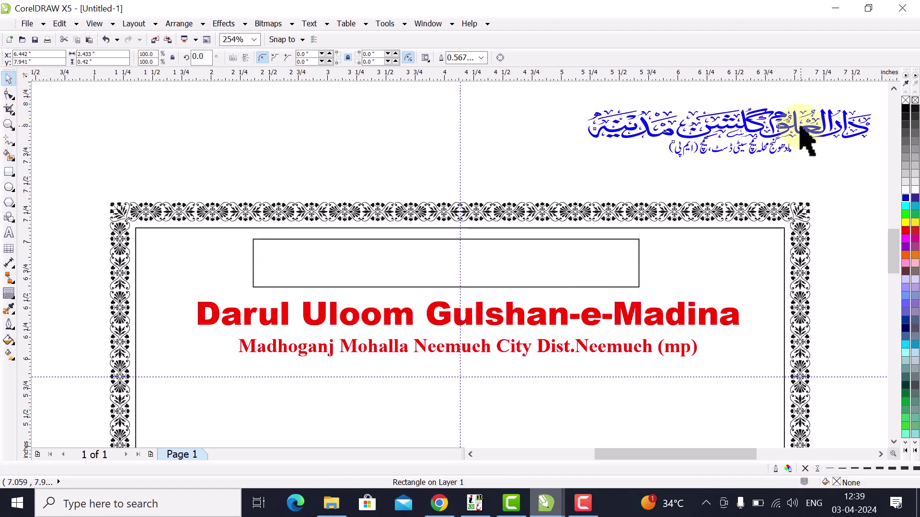
{"action": "left_click_drag", "start_coordinate": [755, 119], "coordinate": [449, 261]}
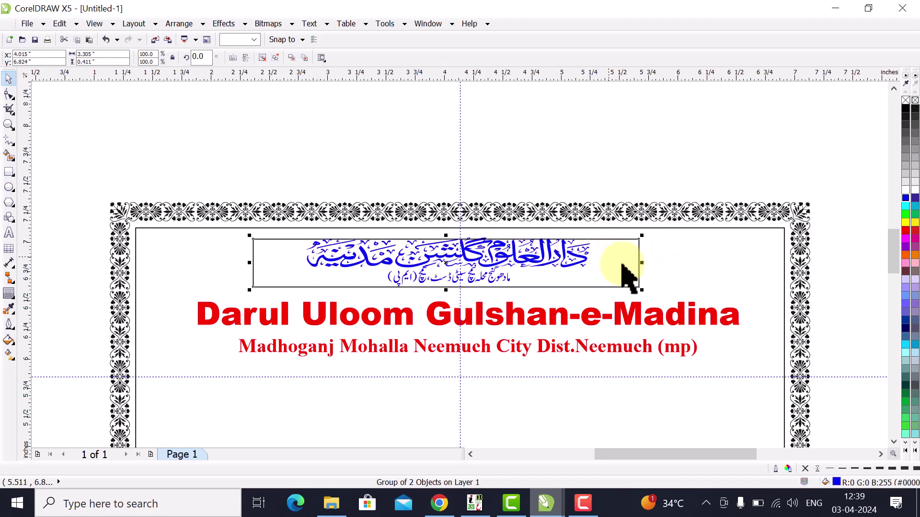
{"action": "left_click", "coordinate": [638, 262]}
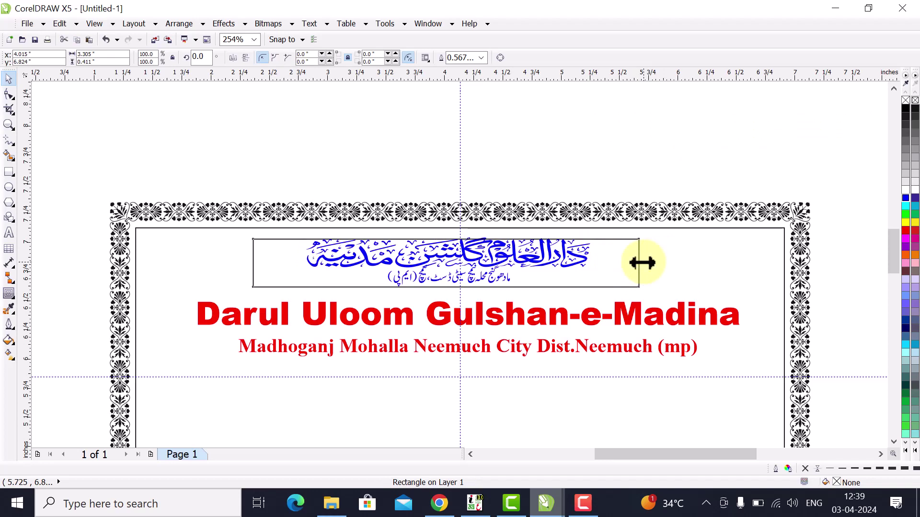
- Resize the rectangle above the red heading to about 2.67 by 0.46 inches and move the blue Urdu heading group above the floral border
{"action": "left_click_drag", "start_coordinate": [642, 262], "coordinate": [606, 269]}
{"action": "left_click", "coordinate": [503, 130]}
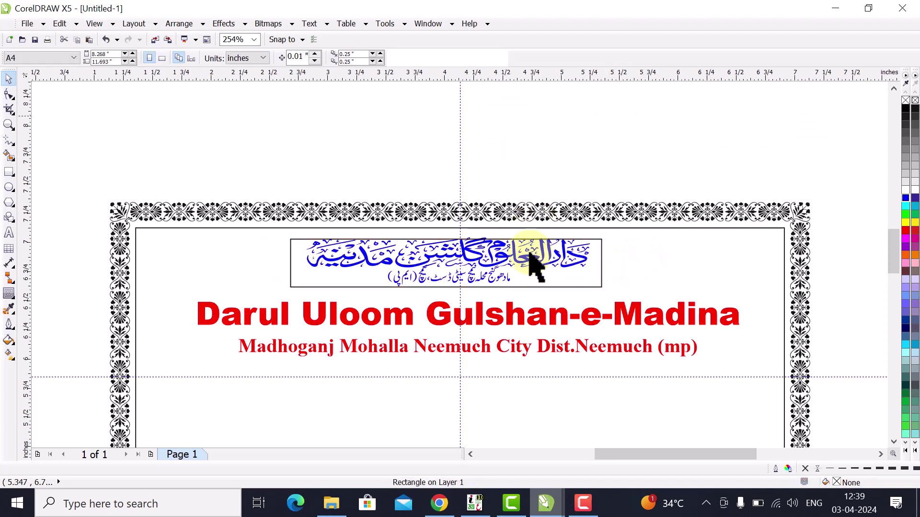
{"action": "left_click", "coordinate": [448, 291]}
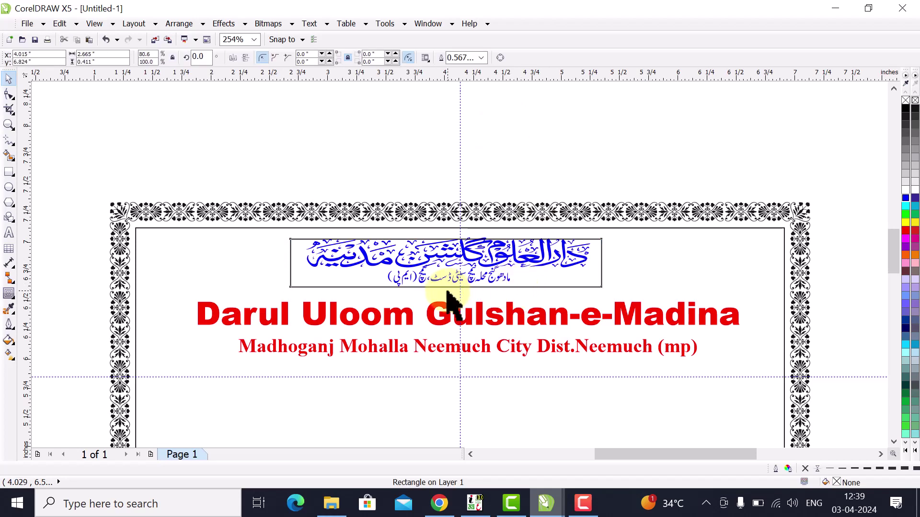
{"action": "left_click_drag", "start_coordinate": [448, 291], "coordinate": [518, 140]}
{"action": "left_click", "coordinate": [489, 138]}
{"action": "left_click", "coordinate": [520, 289]}
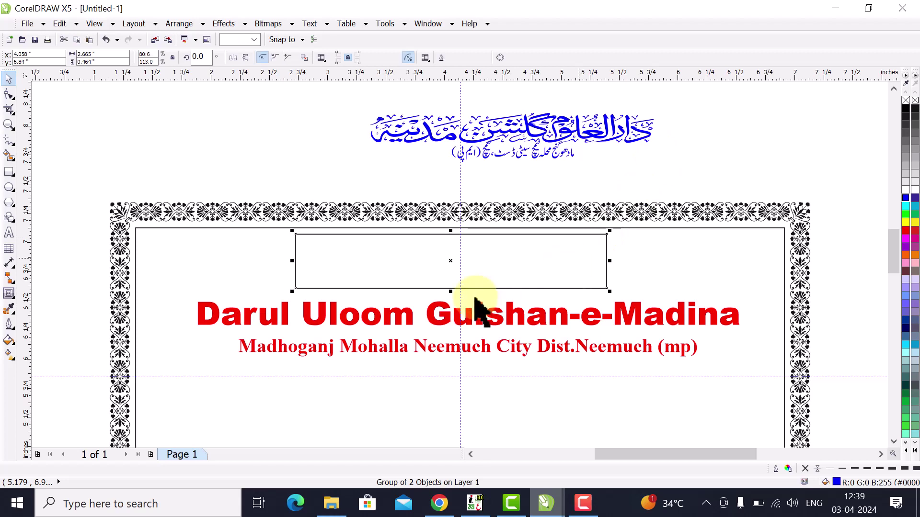
- Align the empty rectangle with the inner frame, centered horizontally and flush with its top edge
{"action": "left_click", "coordinate": [474, 289], "text": "ctrl"}
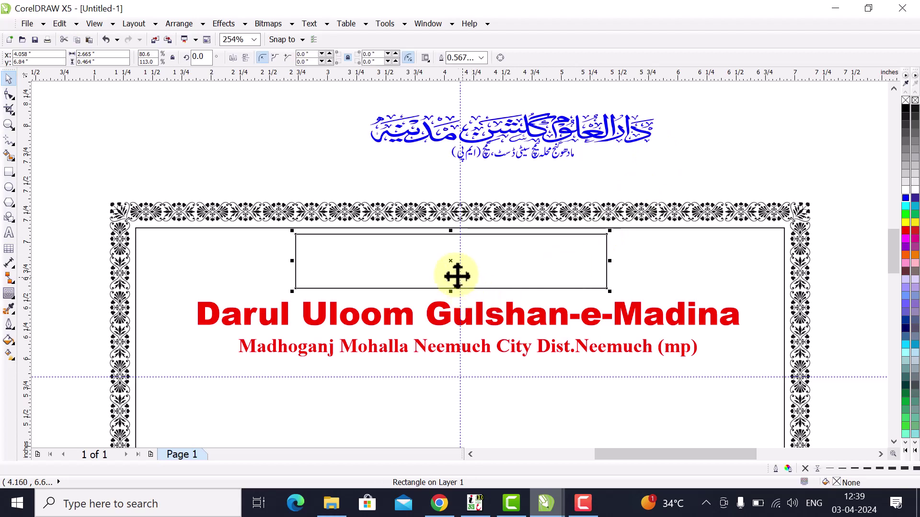
{"action": "left_click", "coordinate": [628, 273], "text": "shift"}
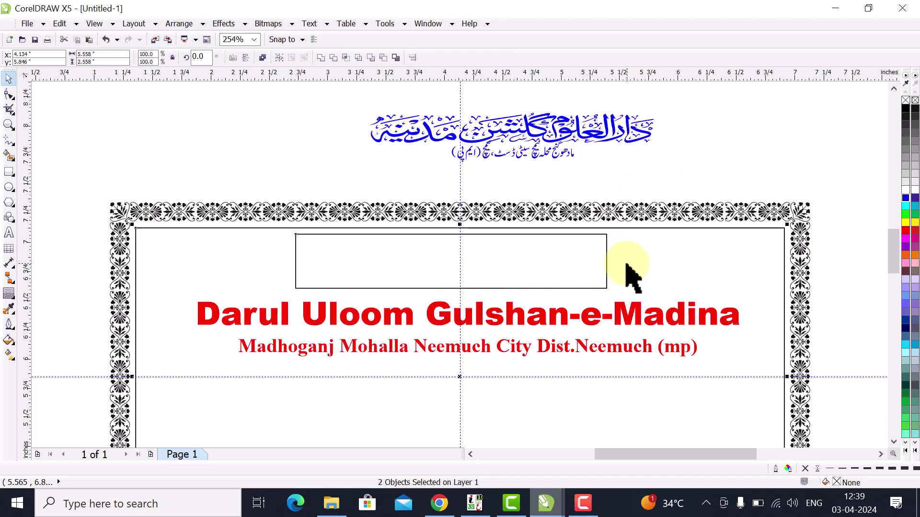
{"action": "key", "text": "e"}
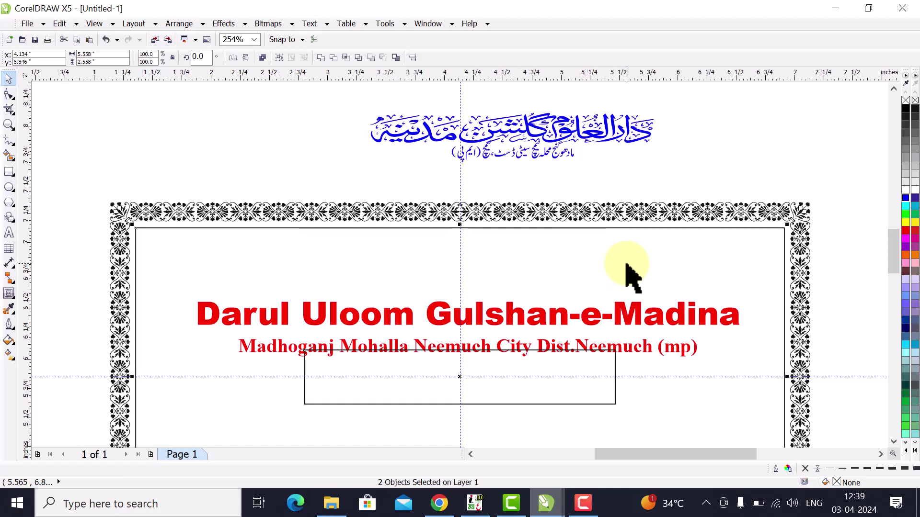
{"action": "key", "text": "t"}
{"action": "key", "text": "Escape"}
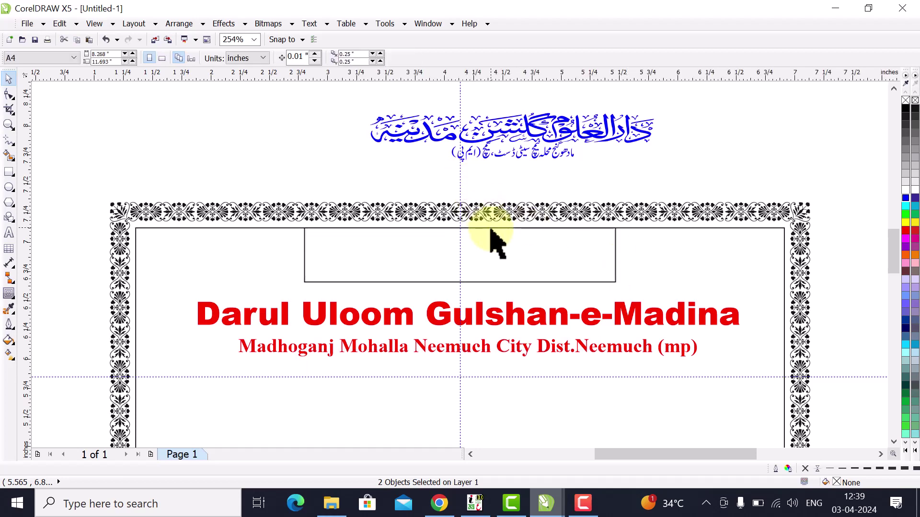
- Nudge the rectangle down 0.07 inch from the inner frame's top edge
{"action": "left_click", "coordinate": [492, 229]}
{"action": "key", "text": "Down"}
{"action": "key", "text": "Down"}
{"action": "key", "text": "Down"}
{"action": "key", "text": "Down"}
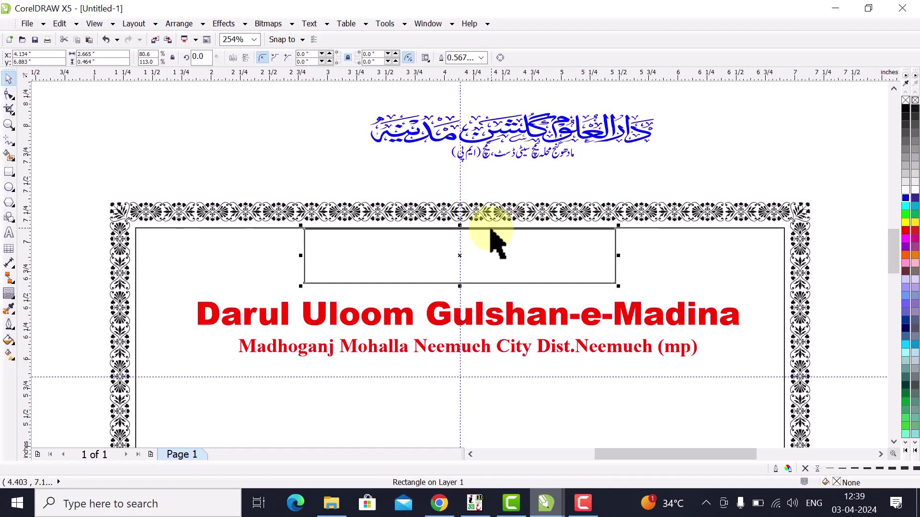
{"action": "key", "text": "Down"}
{"action": "key", "text": "Down"}
{"action": "key", "text": "Down"}
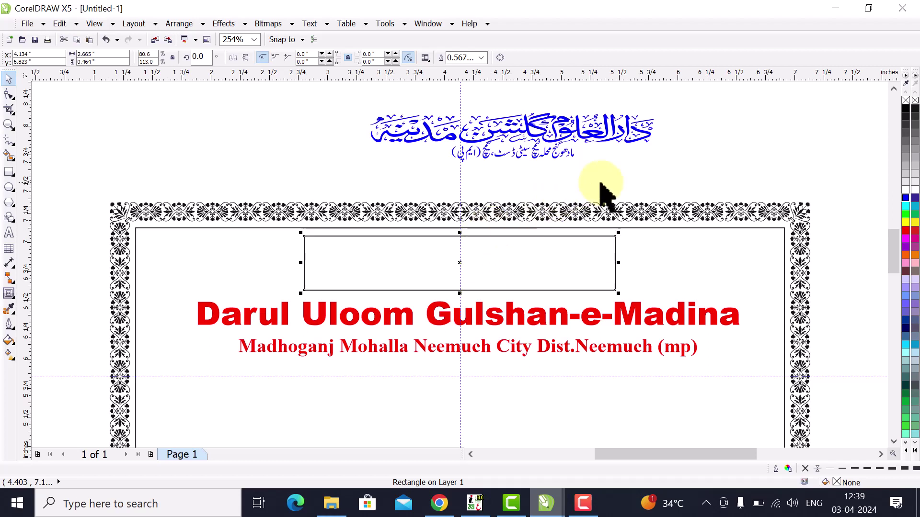
{"action": "left_click", "coordinate": [656, 191]}
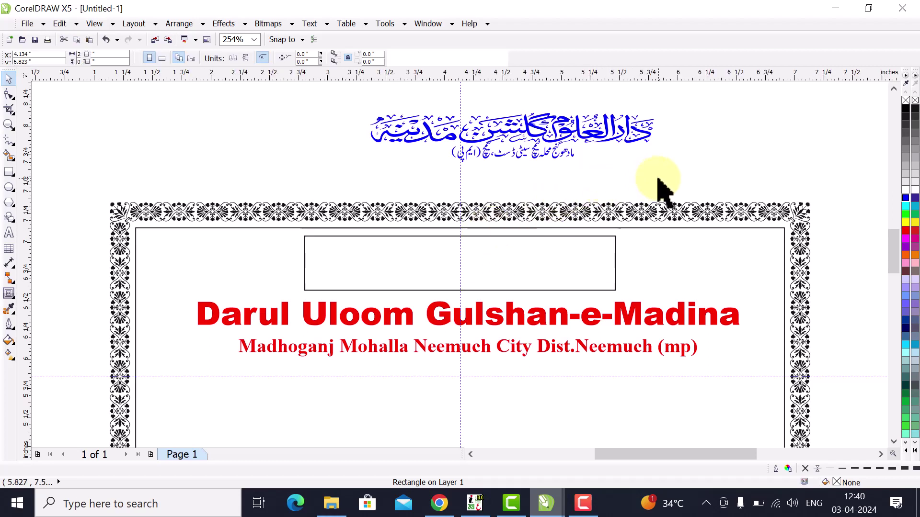
- Apply an inside contour with 2 steps and a 0.021 inch offset to the rectangle above the red heading
{"action": "left_click", "coordinate": [479, 273]}
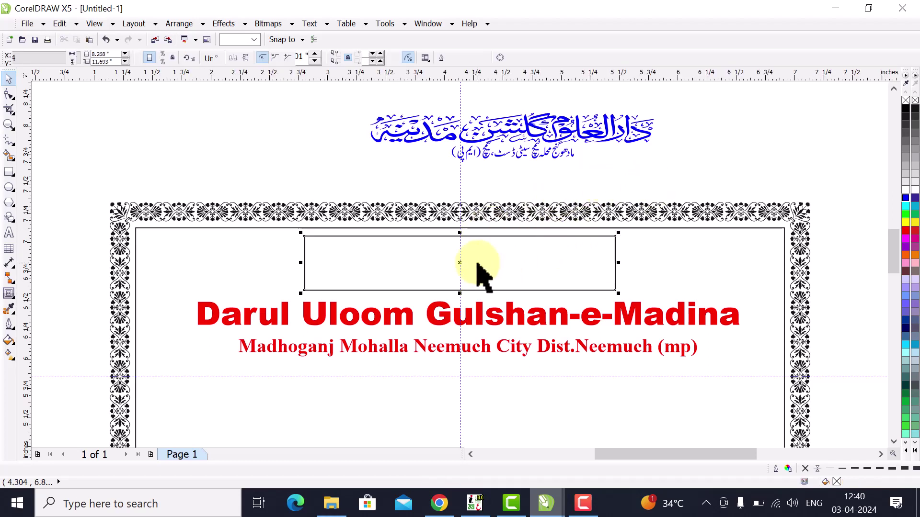
{"action": "left_click", "coordinate": [9, 294]}
{"action": "left_click", "coordinate": [234, 58]}
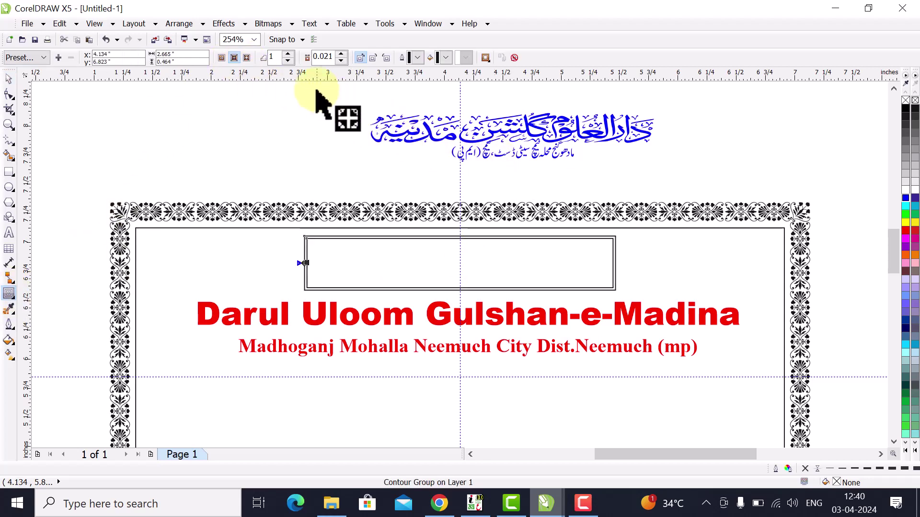
{"action": "left_click", "coordinate": [288, 54]}
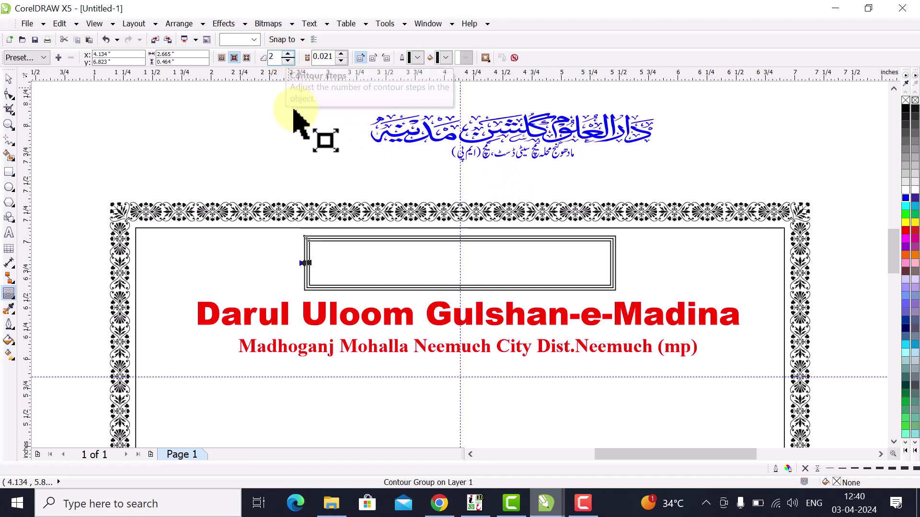
- Break the rectangle's contour group apart and ungroup the resulting inner rectangles
{"action": "left_click", "coordinate": [8, 77]}
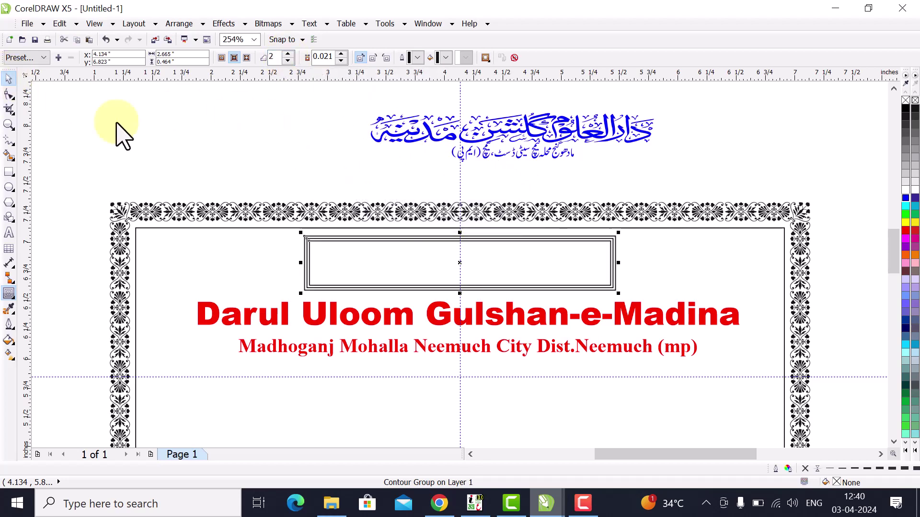
{"action": "right_click", "coordinate": [448, 261]}
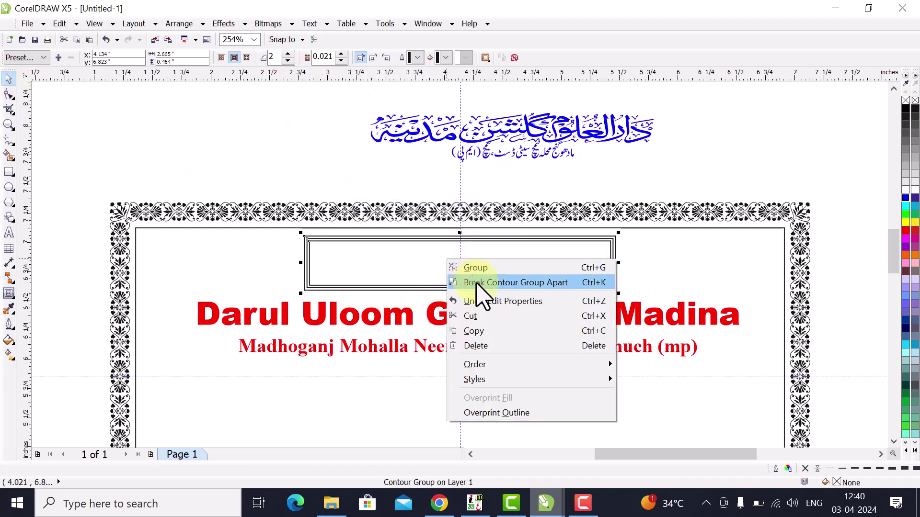
{"action": "left_click", "coordinate": [472, 282]}
{"action": "left_click", "coordinate": [609, 247]}
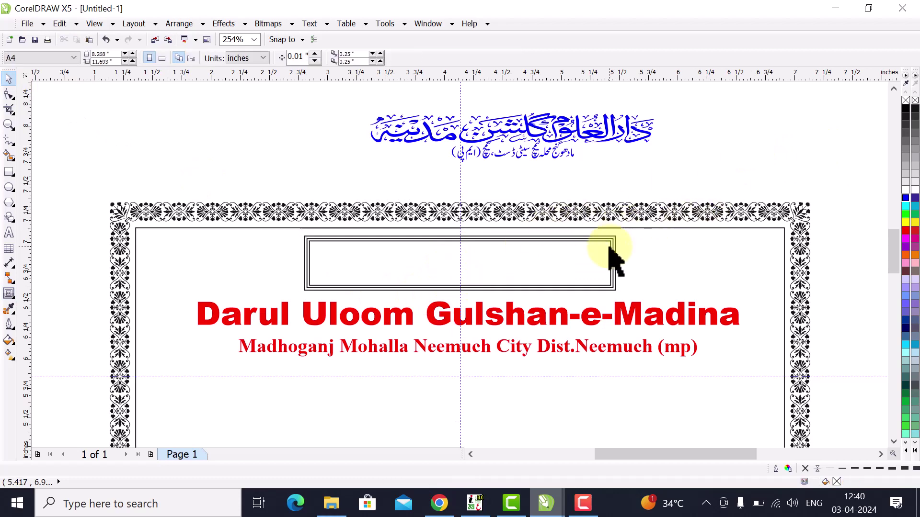
{"action": "left_click", "coordinate": [604, 250]}
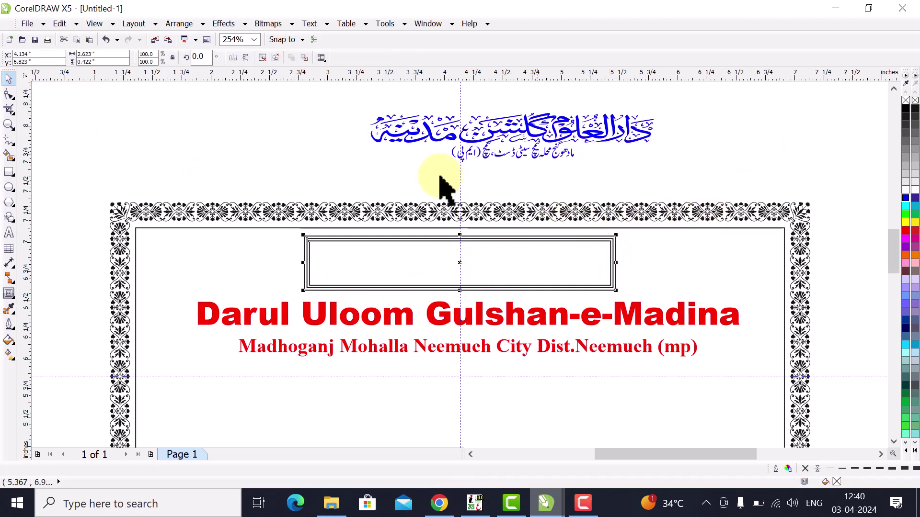
{"action": "left_click", "coordinate": [262, 58]}
{"action": "left_click", "coordinate": [341, 178]}
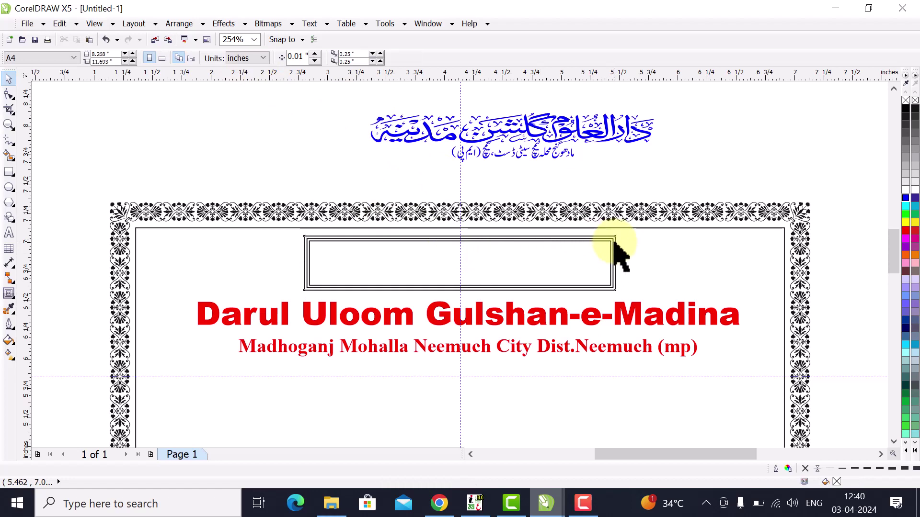
- Fill the outermost rectangle with blue and the middle rectangle with white
{"action": "left_click", "coordinate": [615, 254]}
{"action": "left_click", "coordinate": [906, 198]}
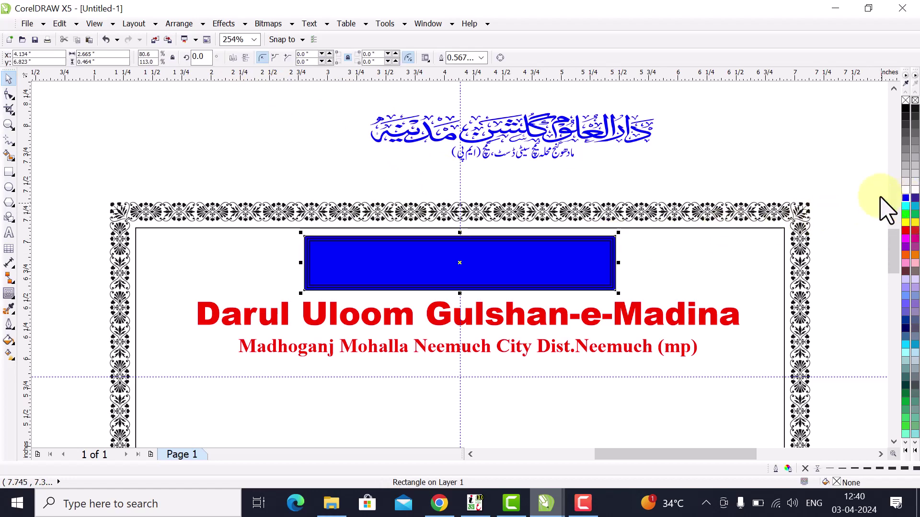
{"action": "left_click", "coordinate": [734, 229]}
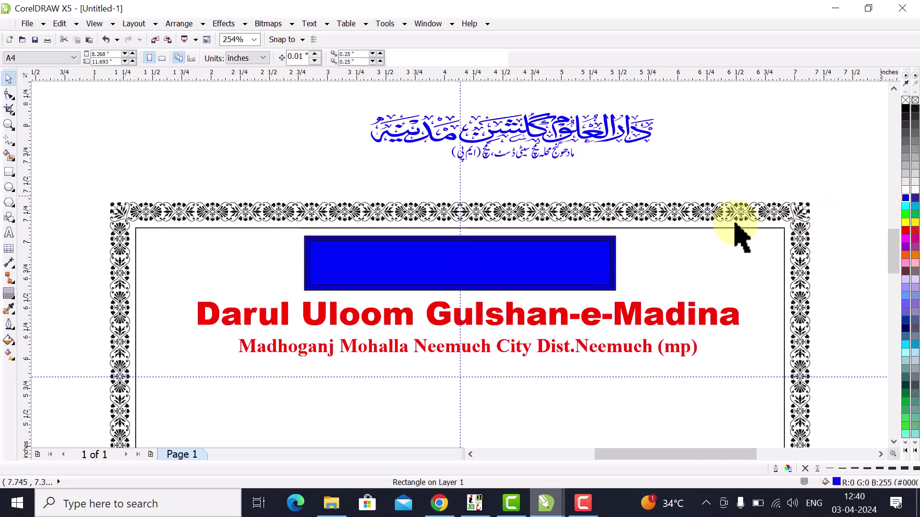
{"action": "left_click", "coordinate": [613, 247]}
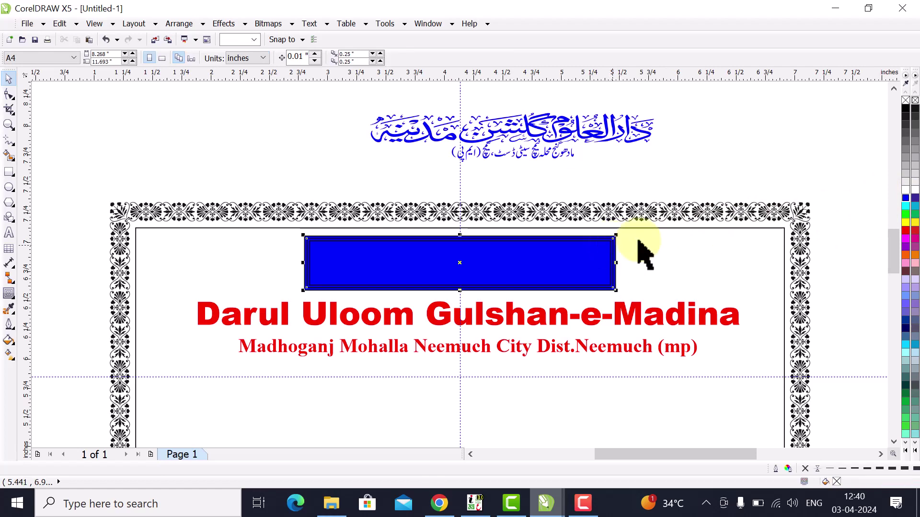
{"action": "left_click", "coordinate": [904, 191]}
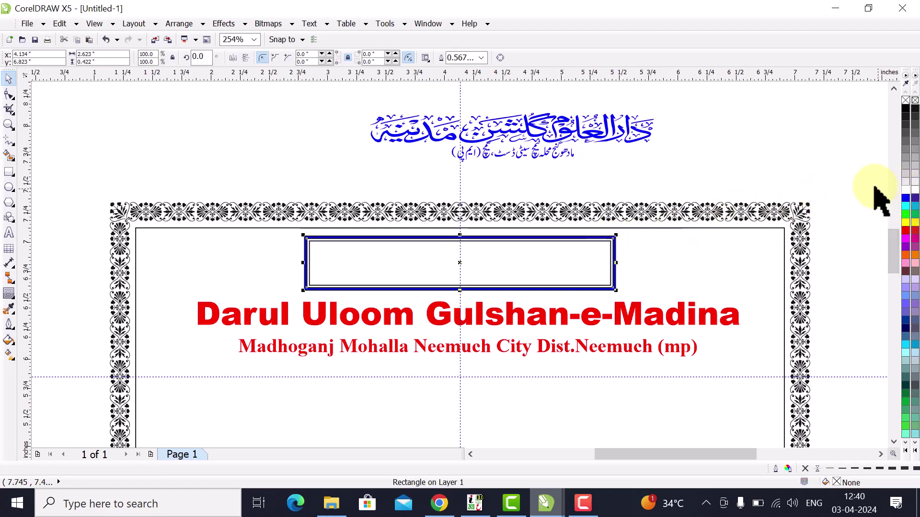
{"action": "left_click", "coordinate": [747, 225]}
- Change the outermost rectangle's fill to black and fill the innermost rectangle with dark blue
{"action": "left_click", "coordinate": [459, 264]}
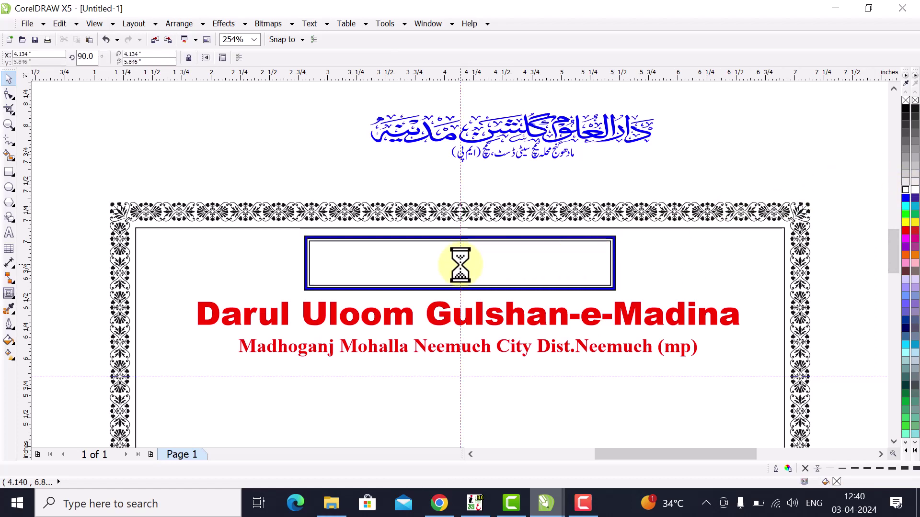
{"action": "left_click", "coordinate": [620, 243]}
{"action": "right_click", "coordinate": [906, 108]}
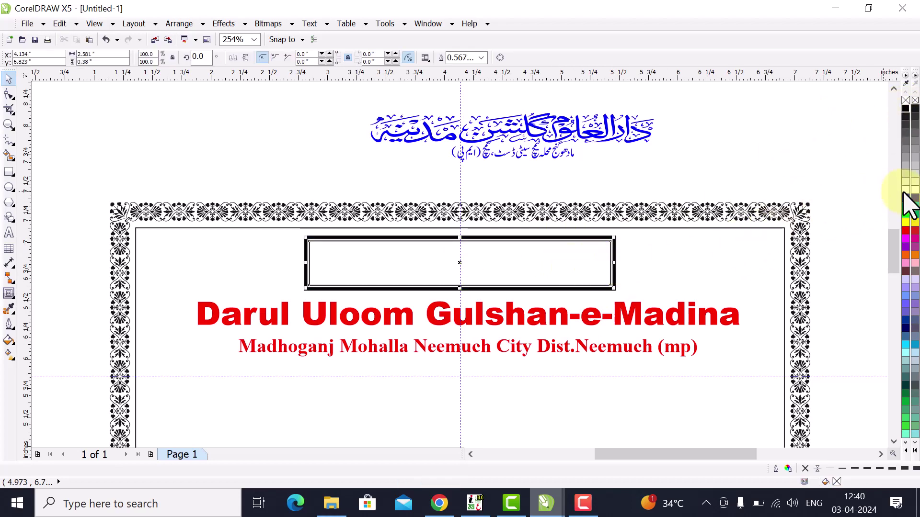
{"action": "left_click", "coordinate": [905, 320]}
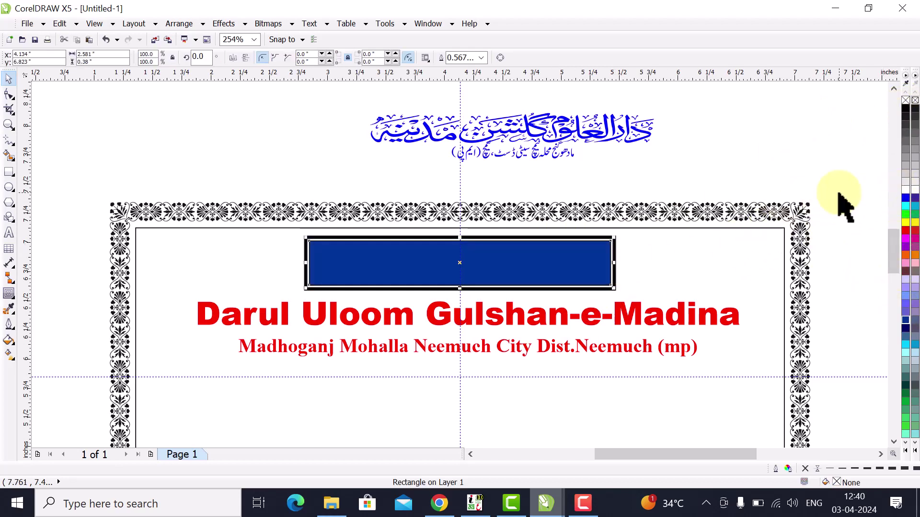
{"action": "key", "text": "Escape"}
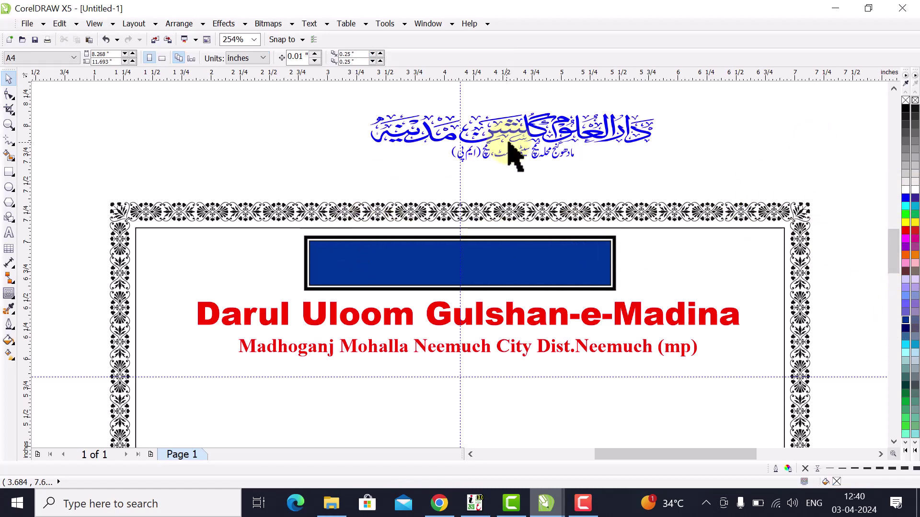
- Place the Urdu heading group in front of the dark blue rectangle and fill it with white
{"action": "left_click", "coordinate": [526, 142]}
{"action": "left_click_drag", "start_coordinate": [512, 137], "coordinate": [459, 261]}
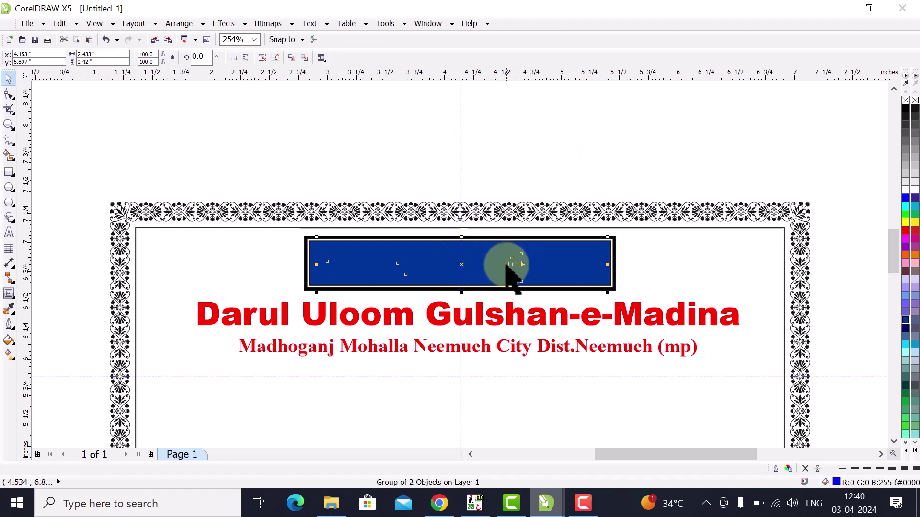
{"action": "key", "text": "shift+Page_Up"}
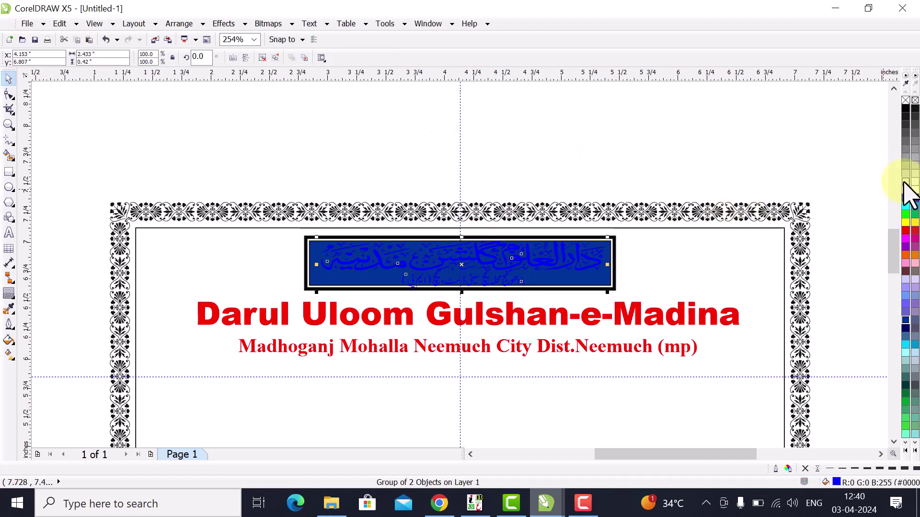
{"action": "left_click", "coordinate": [905, 189]}
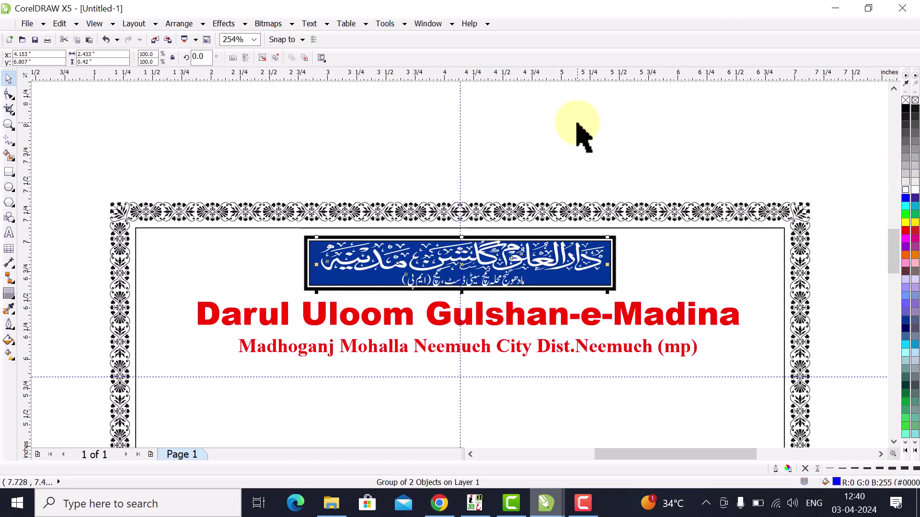
{"action": "key", "text": "Escape"}
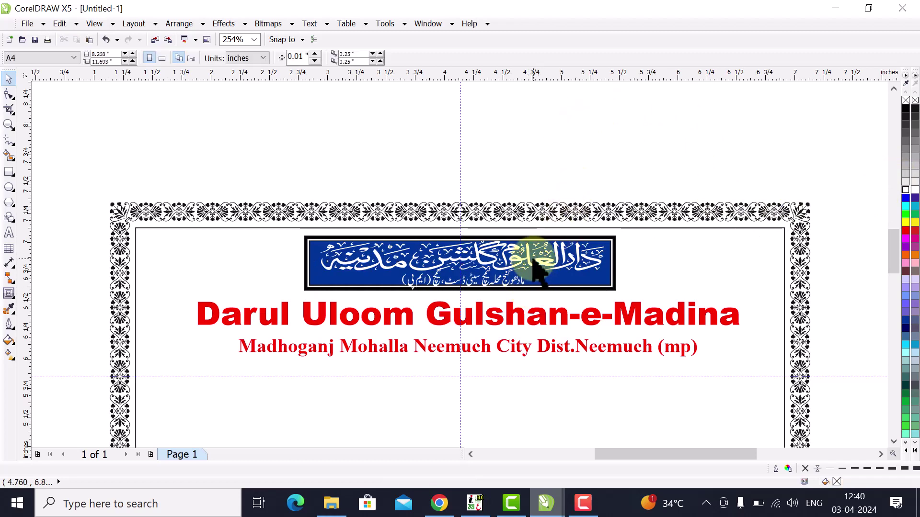
- Scale the white Urdu heading group down proportionally to about 2.25 by 0.39 inches inside the dark blue rectangle
{"action": "left_click", "coordinate": [534, 262]}
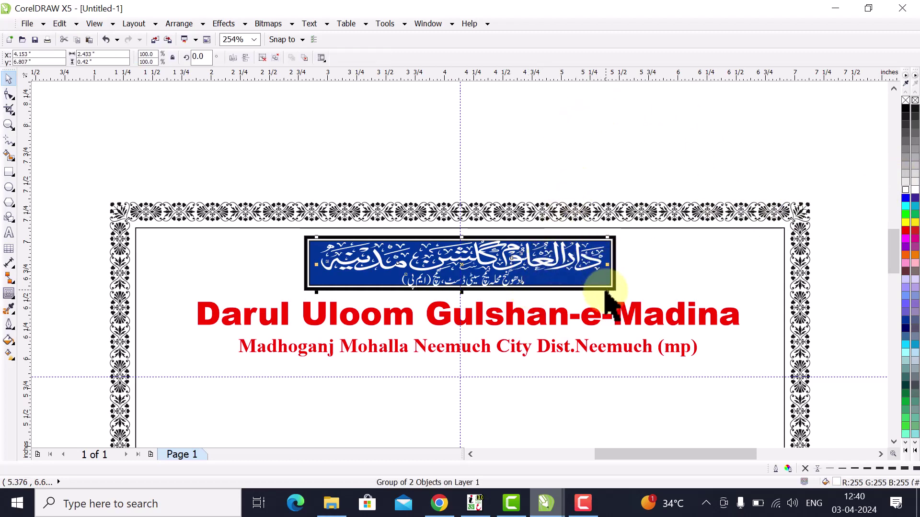
{"action": "left_click_drag", "start_coordinate": [604, 293], "coordinate": [602, 290]}
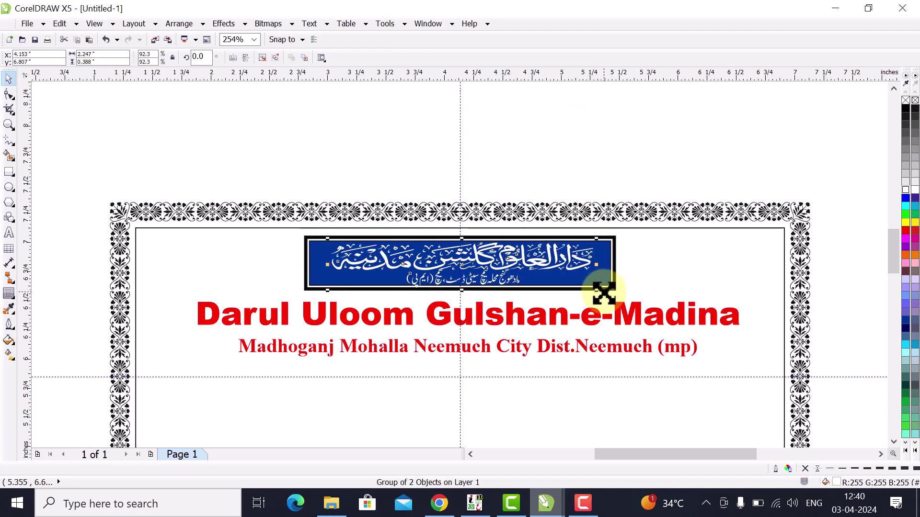
{"action": "left_click", "coordinate": [319, 161]}
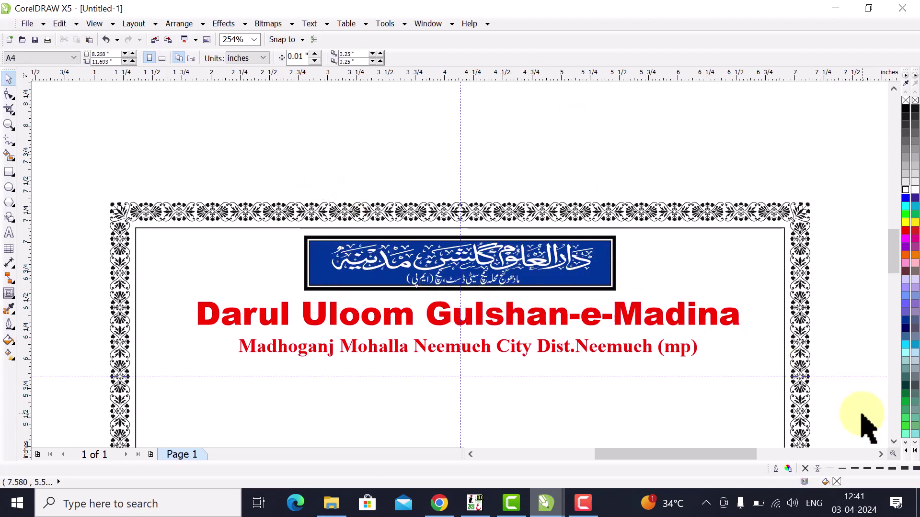
- Delete the vertical guideline running through the center of the receipt
{"action": "scroll", "coordinate": [838, 408], "scroll_direction": "down", "scroll_amount": 3}
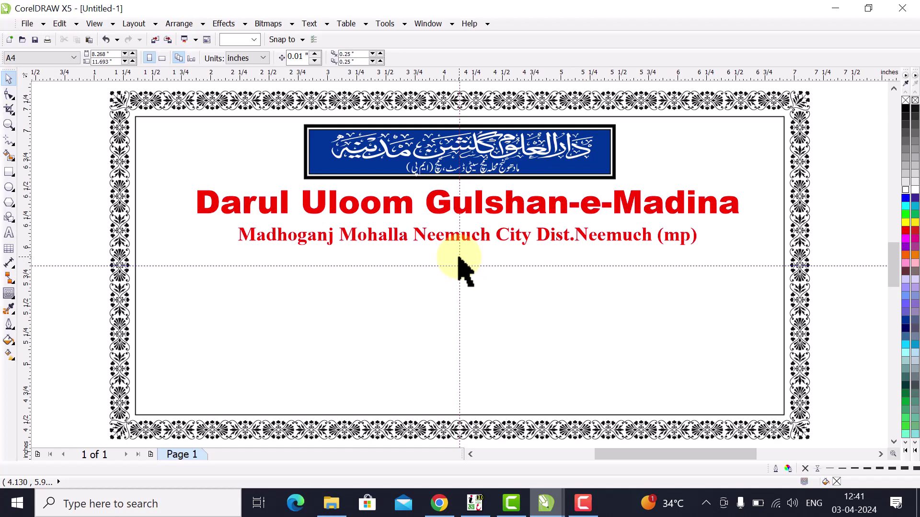
{"action": "left_click_drag", "start_coordinate": [459, 261], "coordinate": [460, 266]}
{"action": "key", "text": "Delete"}
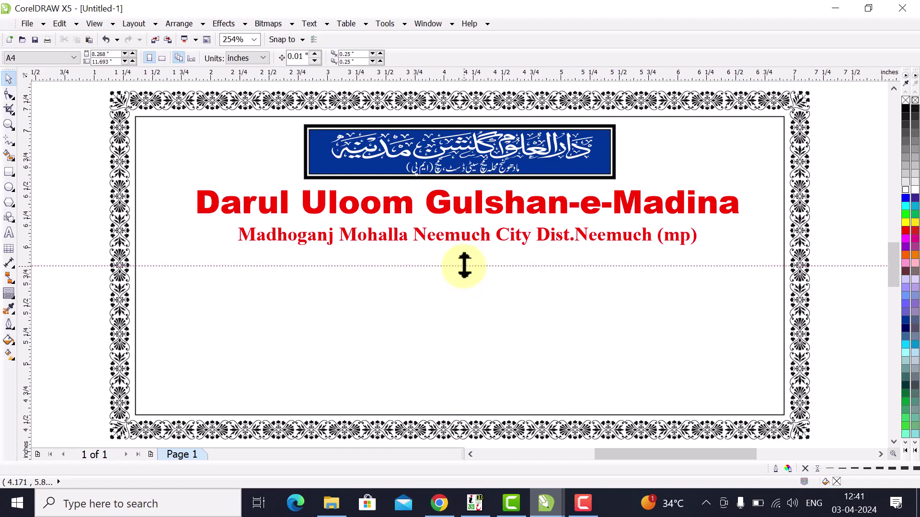
- Delete the horizontal guideline below the address line and draw a rectangle about 4 by 1.21 inches in the inner frame's lower-right corner
{"action": "left_click", "coordinate": [463, 266]}
{"action": "key", "text": "Delete"}
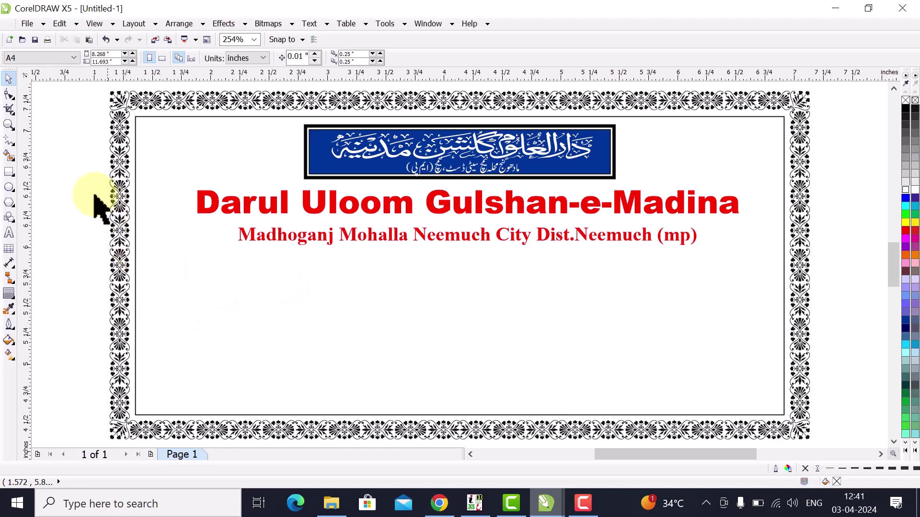
{"action": "left_click", "coordinate": [9, 171]}
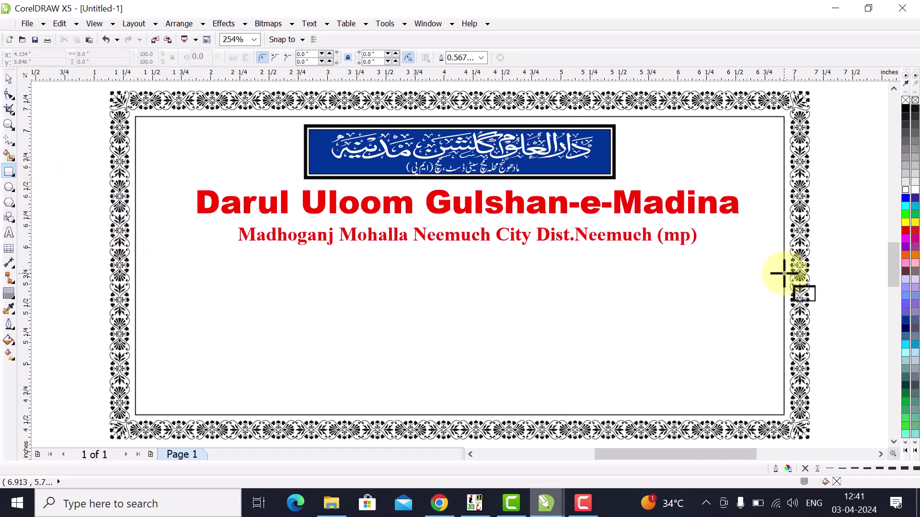
{"action": "left_click_drag", "start_coordinate": [784, 274], "coordinate": [315, 416]}
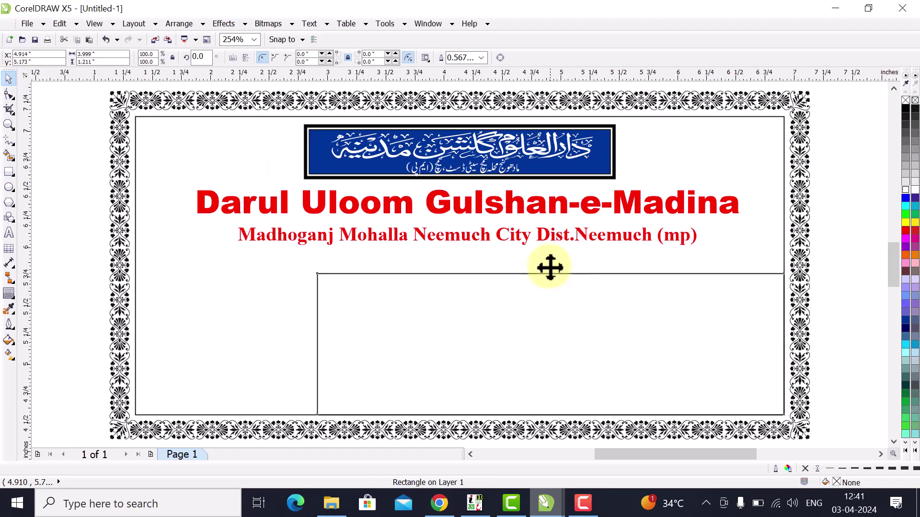
- Stretch the new rectangle's top edge up to make it about 1.4 inches high, and nudge it 0.02 inches left and up
{"action": "left_click_drag", "start_coordinate": [550, 267], "coordinate": [549, 250]}
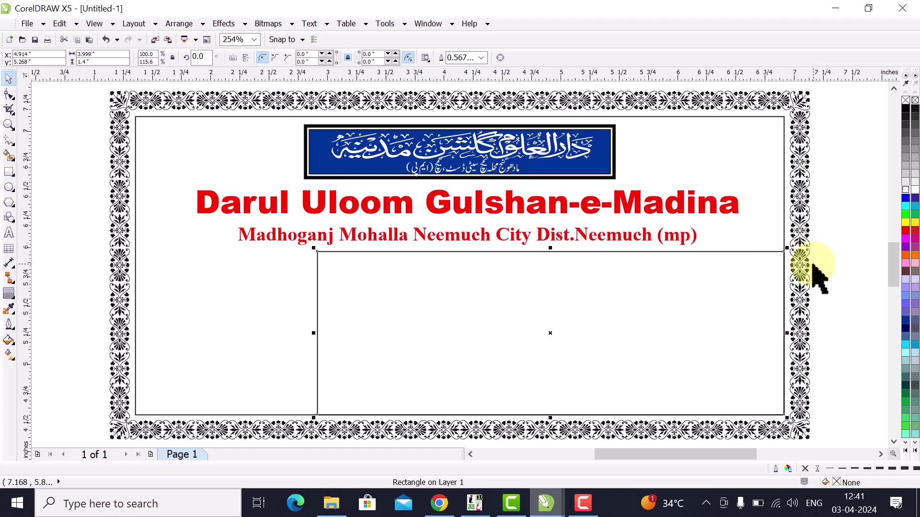
{"action": "key", "text": "Left"}
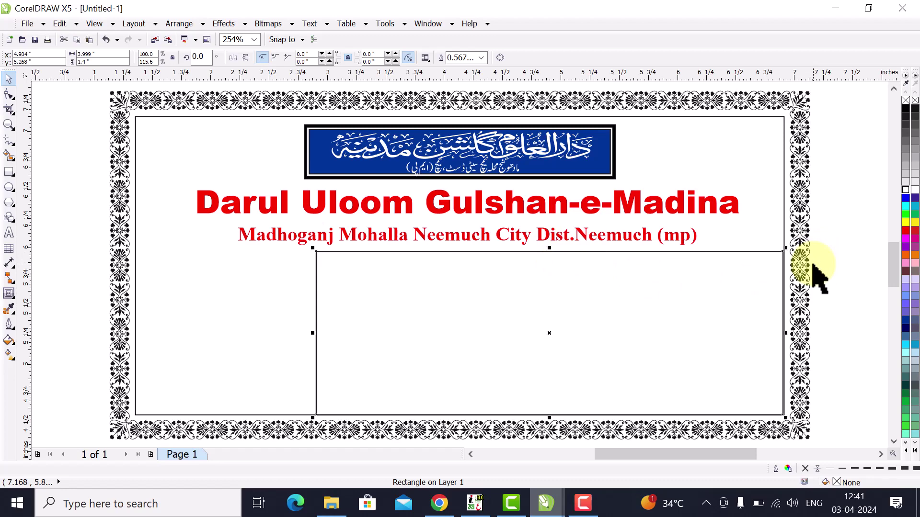
{"action": "key", "text": "Left"}
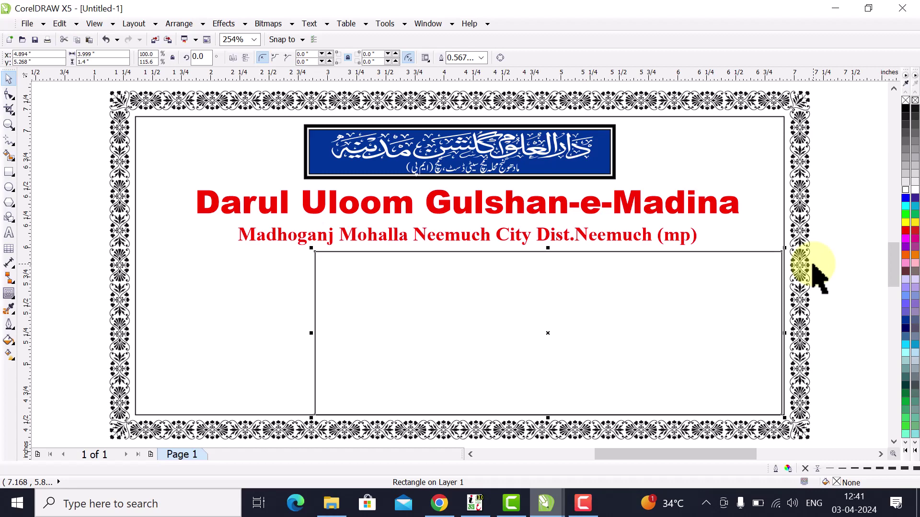
{"action": "key", "text": "Up"}
{"action": "key", "text": "Up"}
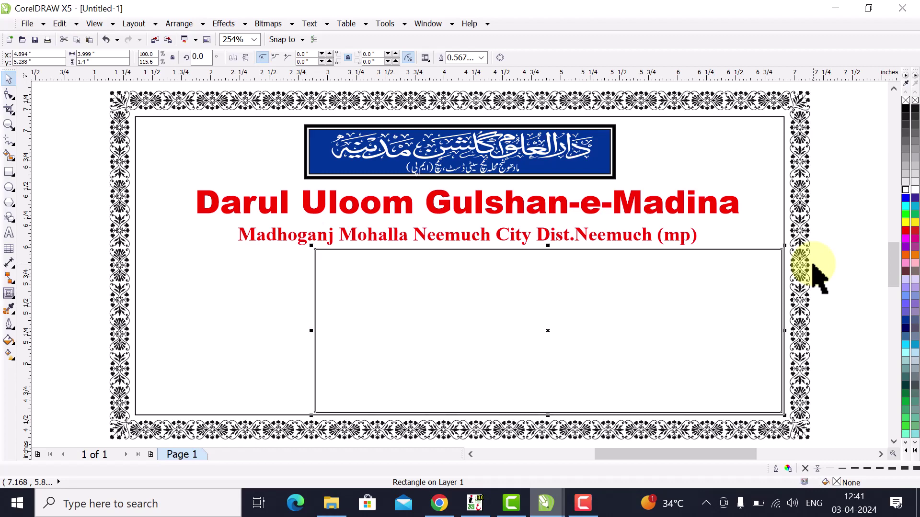
{"action": "left_click", "coordinate": [817, 267]}
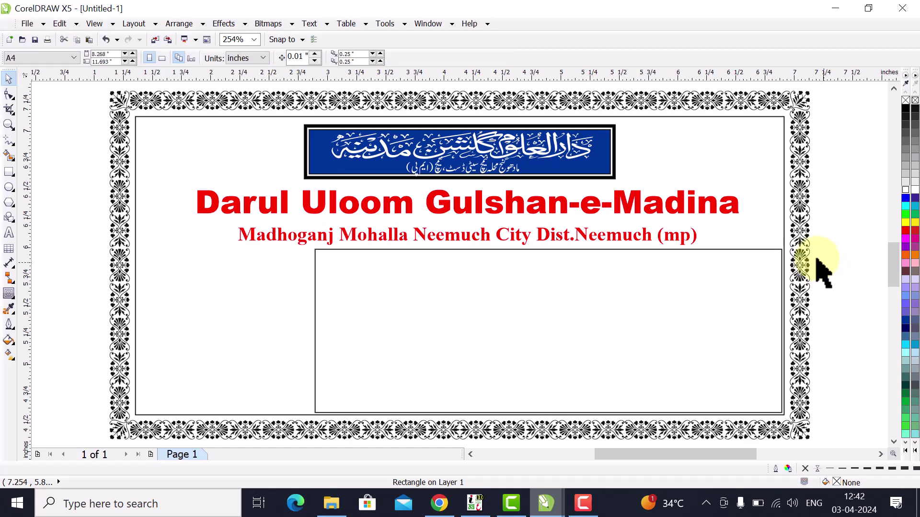
{"action": "left_click", "coordinate": [323, 271]}
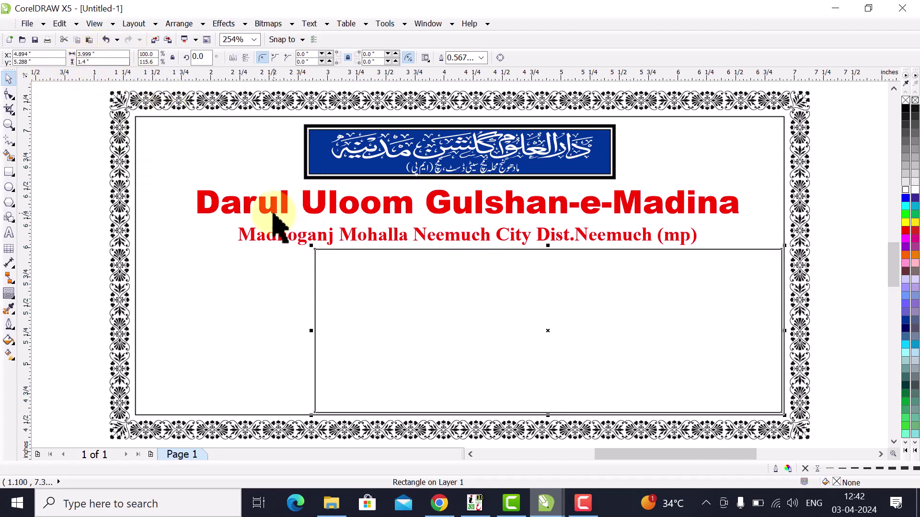
- Close the Visiting card folder window, switch to InPage and draw a text box about 4.6 by 2.25 inches on the page
{"action": "left_click", "coordinate": [828, 12]}
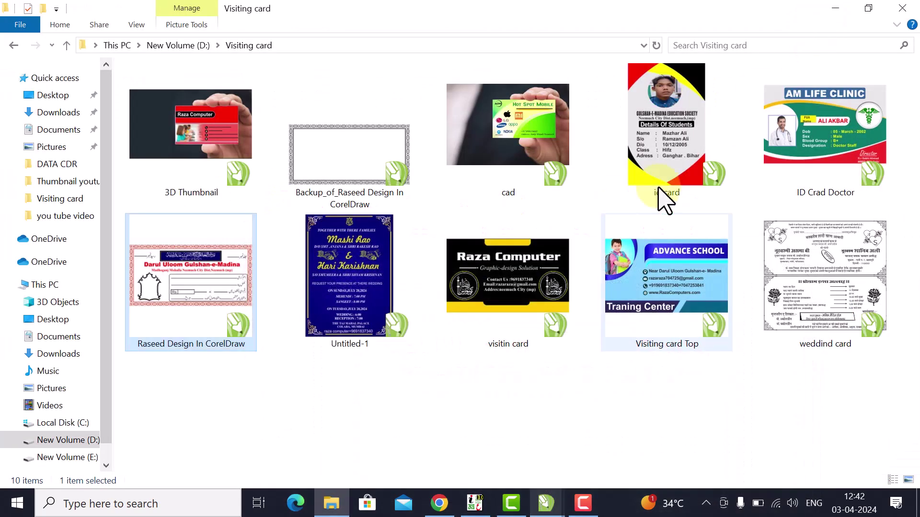
{"action": "left_click", "coordinate": [899, 9]}
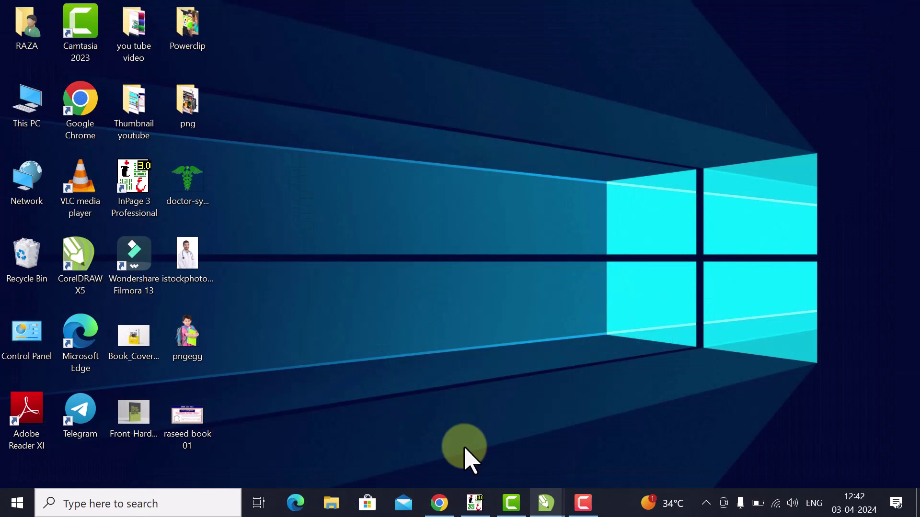
{"action": "left_click", "coordinate": [475, 503]}
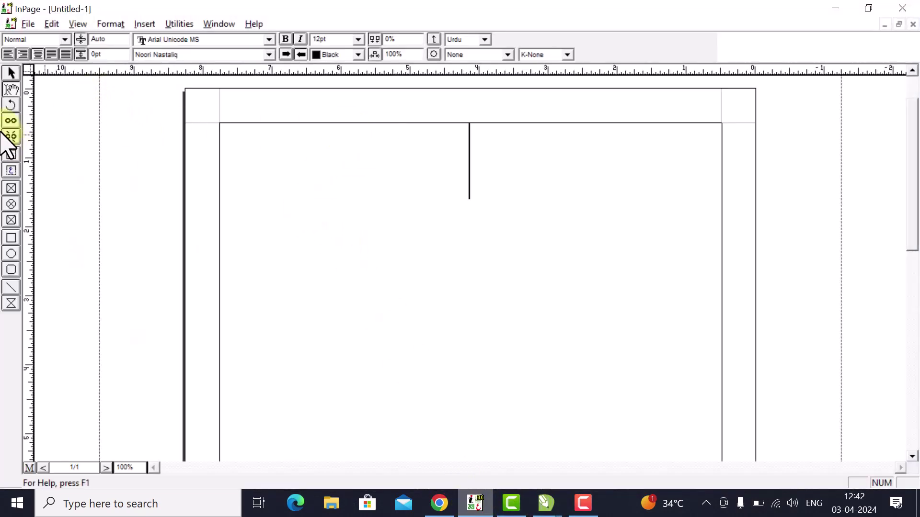
{"action": "left_click", "coordinate": [11, 157]}
{"action": "left_click_drag", "start_coordinate": [318, 156], "coordinate": [444, 258]}
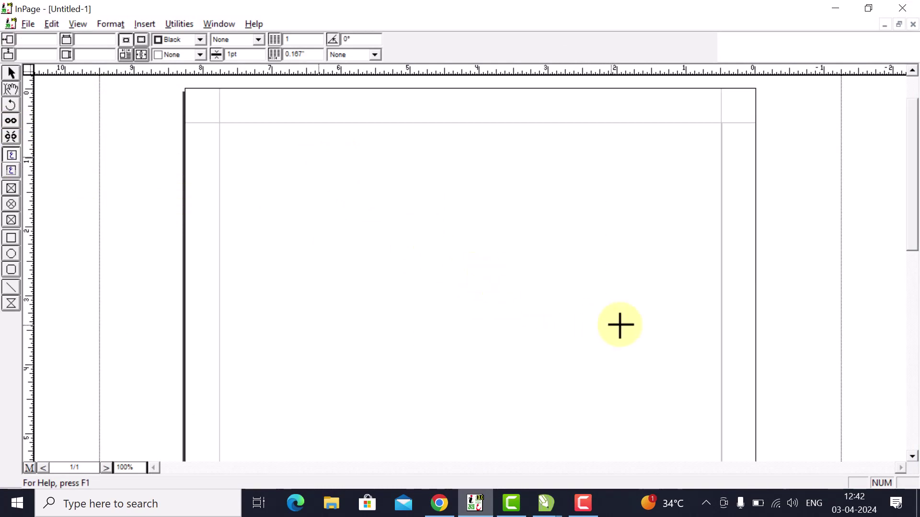
{"action": "left_click_drag", "start_coordinate": [620, 325], "coordinate": [637, 313]}
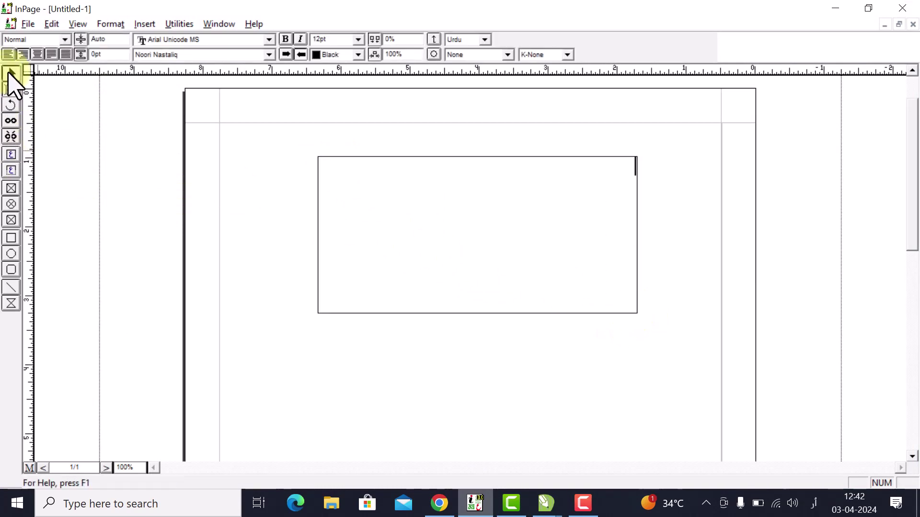
- Set the text box to 3 inches wide and 1 inch high, and extend its bottom edge to about 1.07 inches high
{"action": "left_click", "coordinate": [10, 75]}
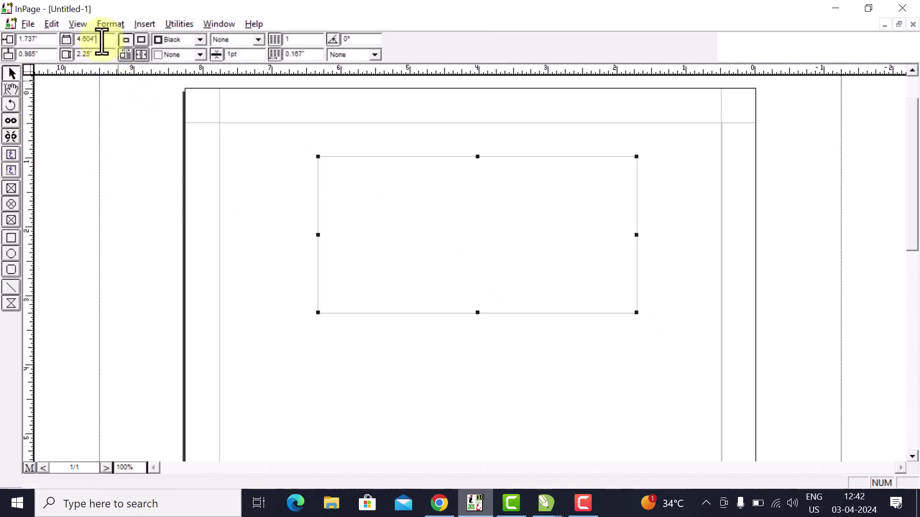
{"action": "left_click_drag", "start_coordinate": [102, 41], "coordinate": [51, 41]}
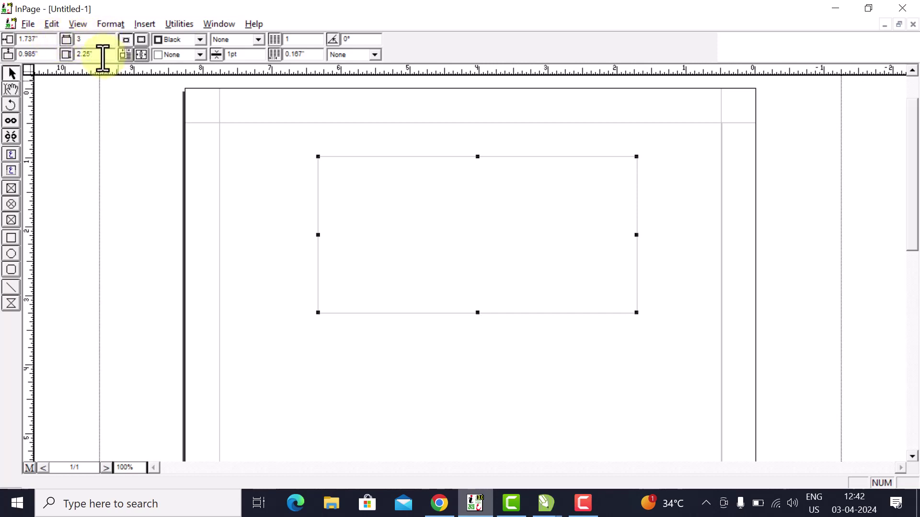
{"action": "left_click_drag", "start_coordinate": [103, 55], "coordinate": [72, 54]}
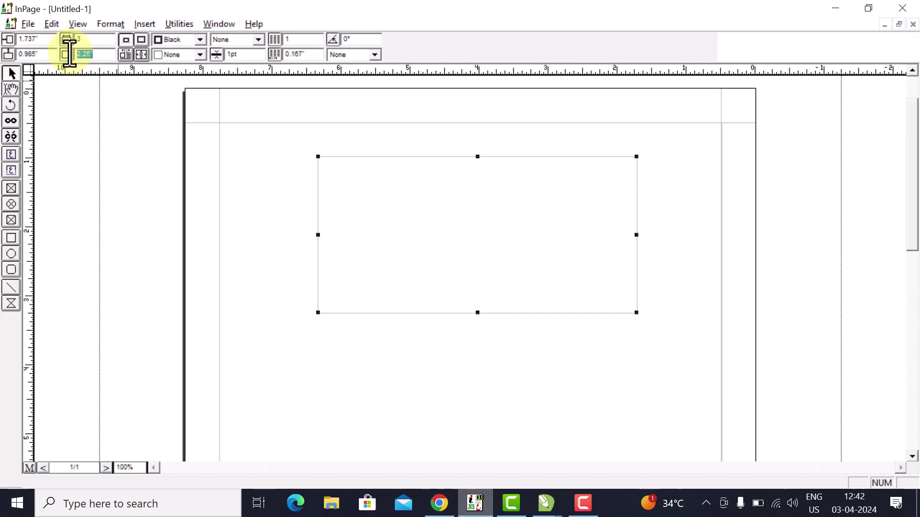
{"action": "type", "text": "1"}
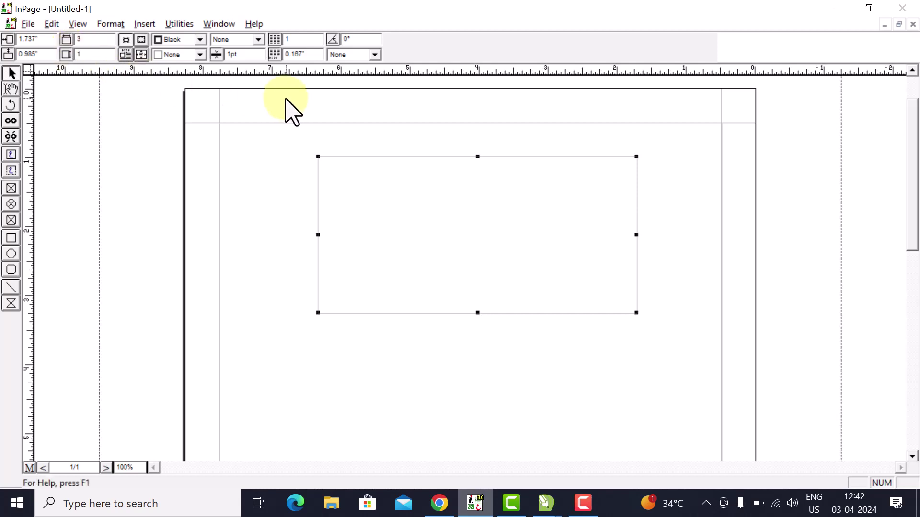
{"action": "key", "text": "Return"}
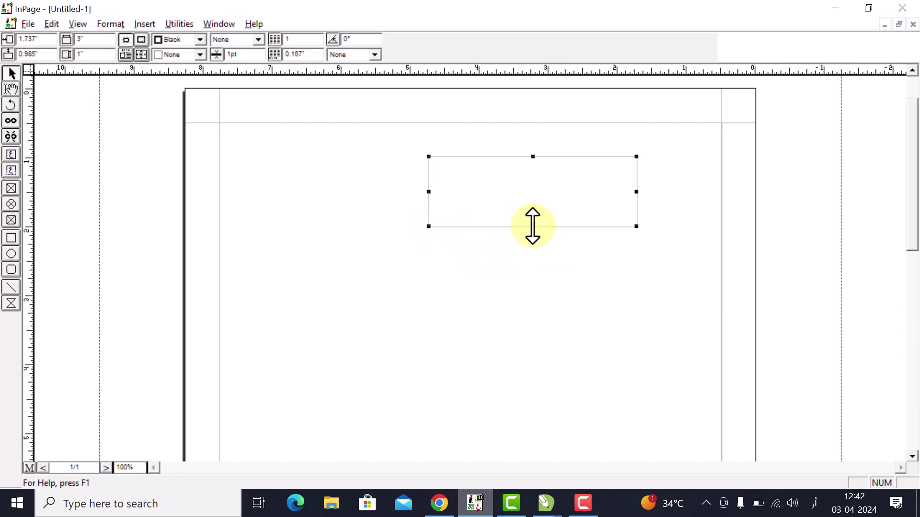
{"action": "left_click_drag", "start_coordinate": [533, 226], "coordinate": [532, 232]}
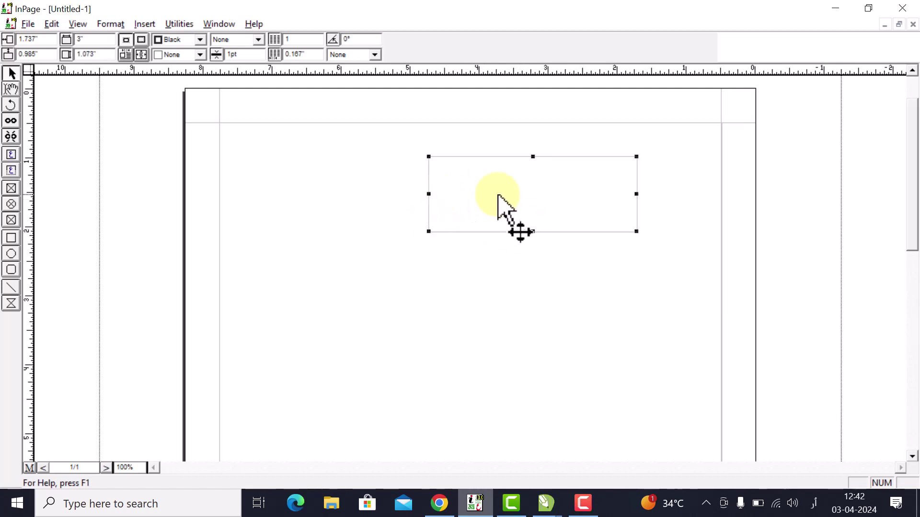
- Enter the first line "اسم گرامی" in the text box at 200% zoom, followed by a dashed blank across the box width
{"action": "right_click", "coordinate": [573, 174]}
{"action": "mouse_move", "coordinate": [598, 184]}
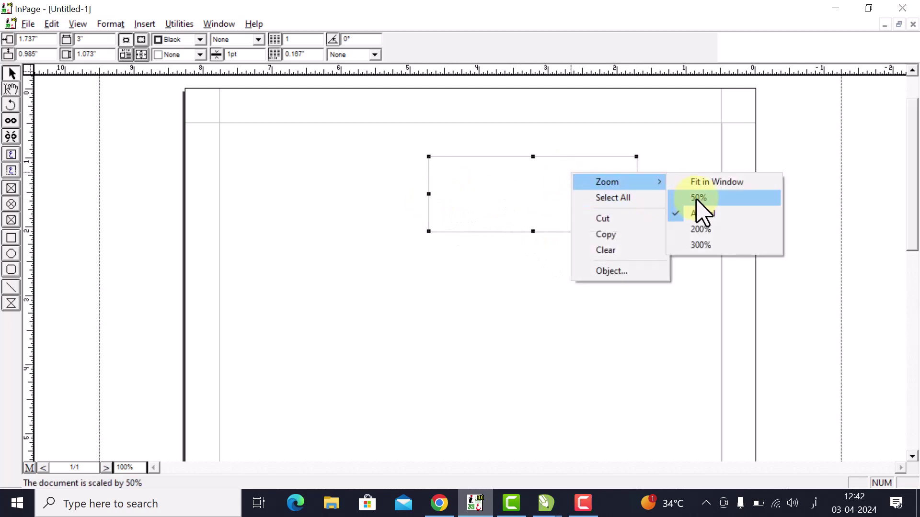
{"action": "left_click", "coordinate": [704, 230]}
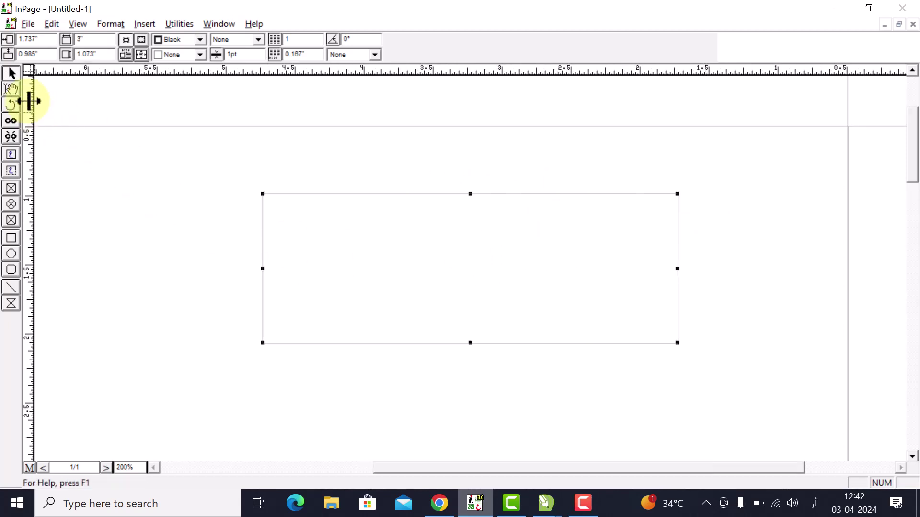
{"action": "left_click", "coordinate": [12, 91]}
{"action": "left_click", "coordinate": [519, 247]}
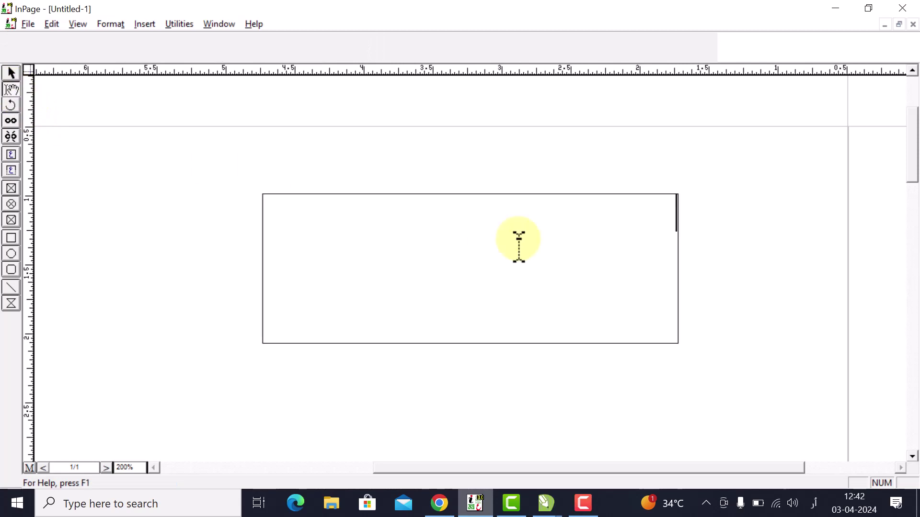
{"action": "type", "text": "ا"}
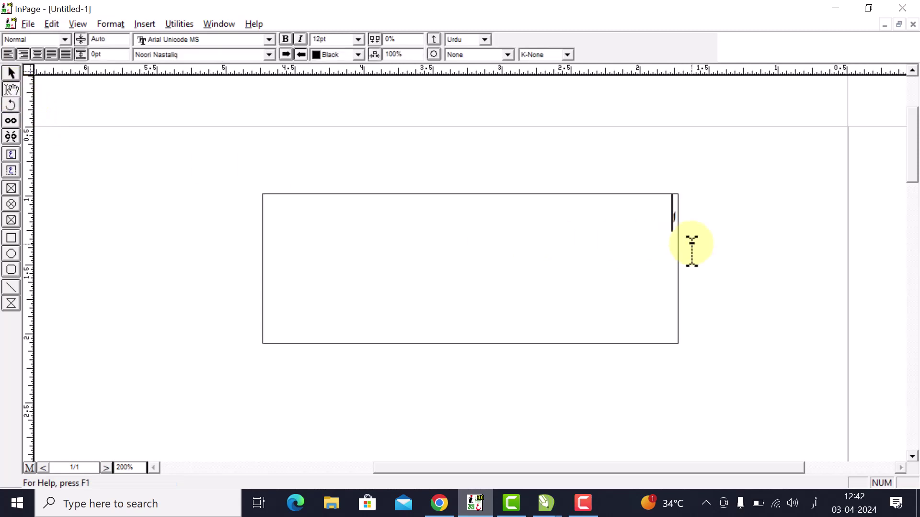
{"action": "type", "text": "سم"}
{"action": "key", "text": "BackSpace"}
{"action": "type", "text": "گر"}
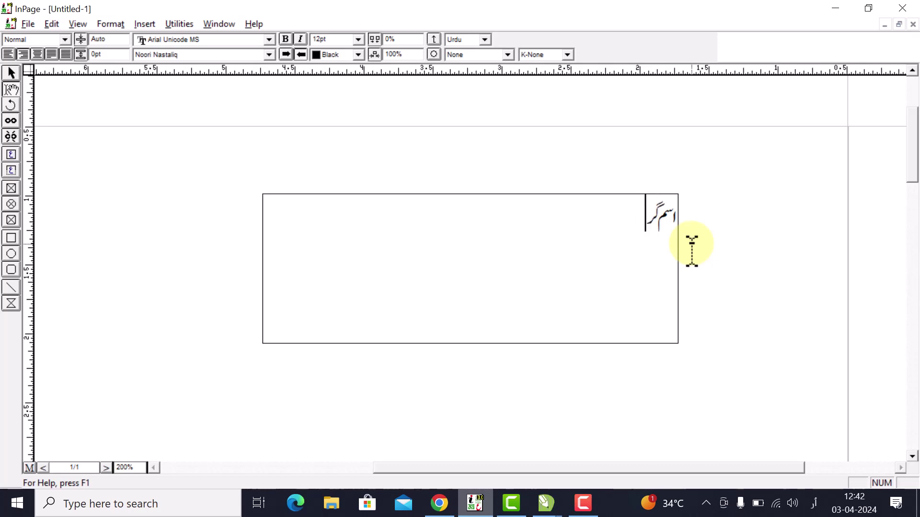
{"action": "type", "text": "امی----"}
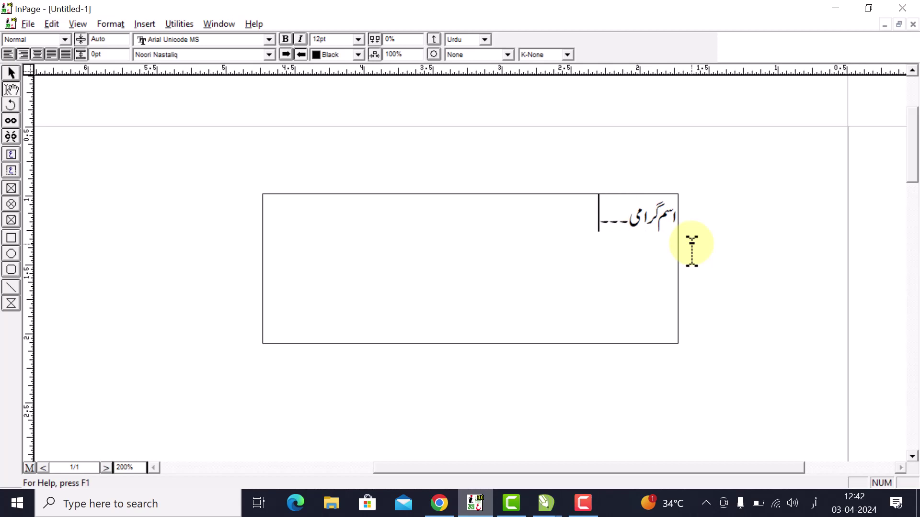
{"action": "type", "text": "------------------------------"}
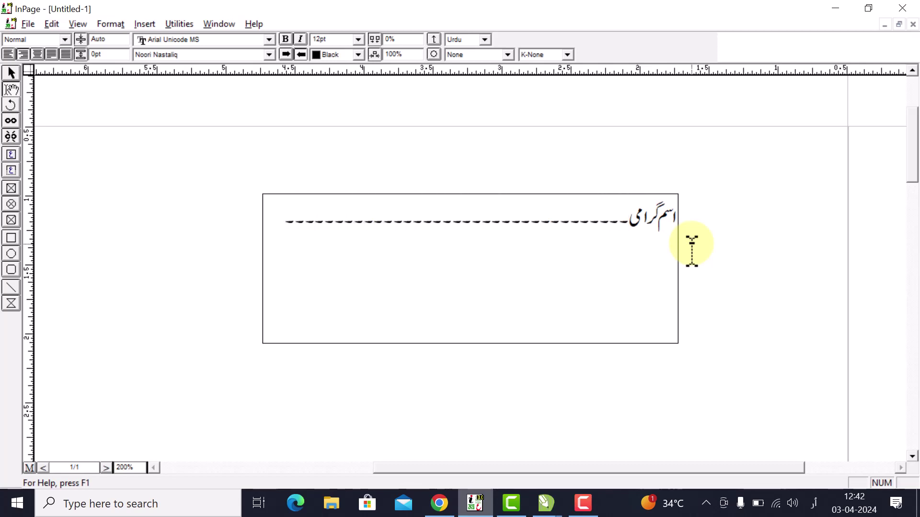
- Add a second line "مکمل پتہ" followed by a dashed blank reaching nearly across the text box
{"action": "key", "text": "Return"}
{"action": "type", "text": "مکمل پ"}
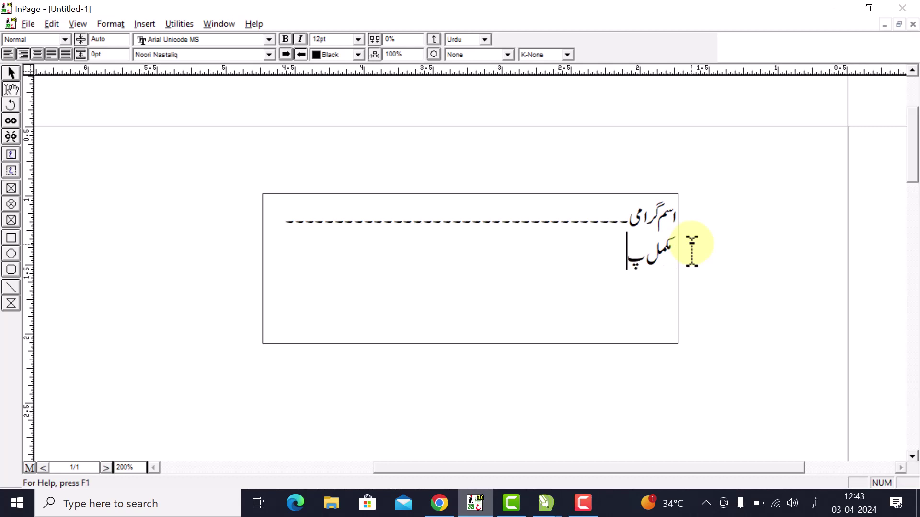
{"action": "type", "text": "تہ------------------------"}
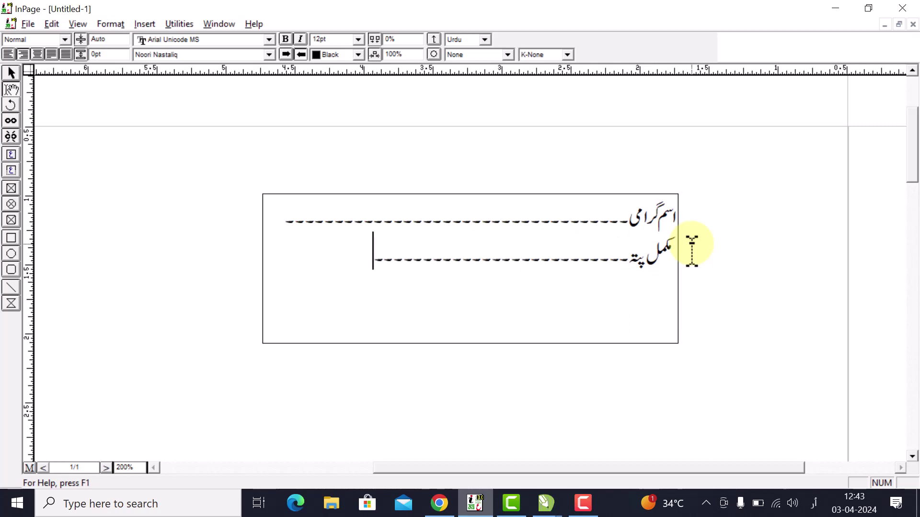
{"action": "type", "text": "---------"}
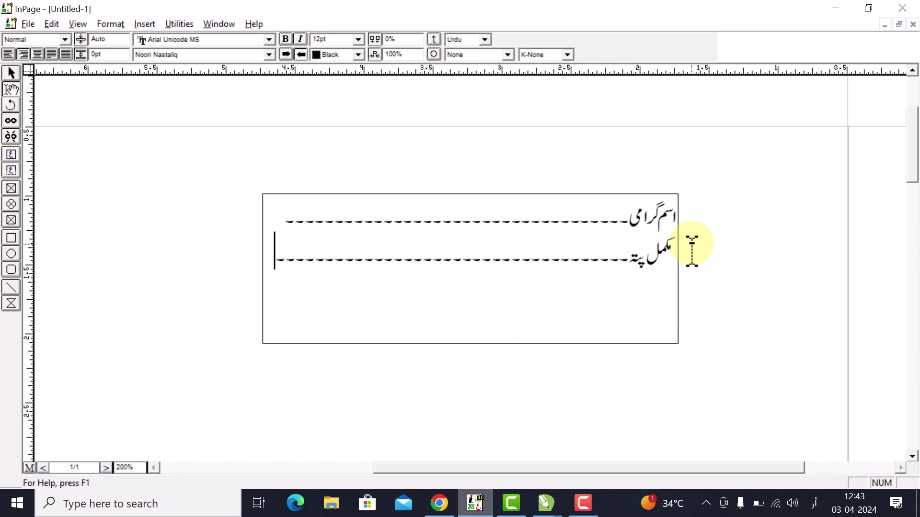
- Add a third line reading "رقم اشیاء لفظوں میں", a dashed blank, "بمد" and another dashed blank
{"action": "key", "text": "Return"}
{"action": "type", "text": "رقم"}
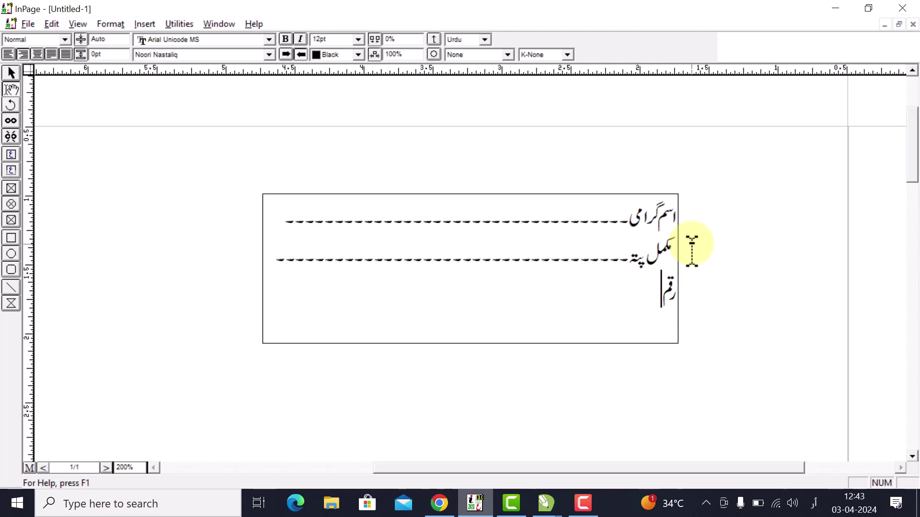
{"action": "type", "text": " اشیاء"}
{"action": "type", "text": "لفظ"}
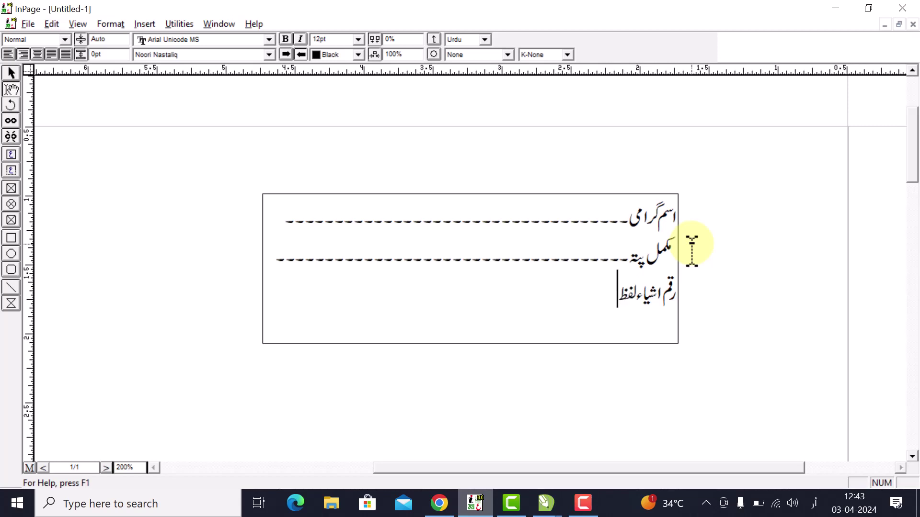
{"action": "type", "text": "وں می"}
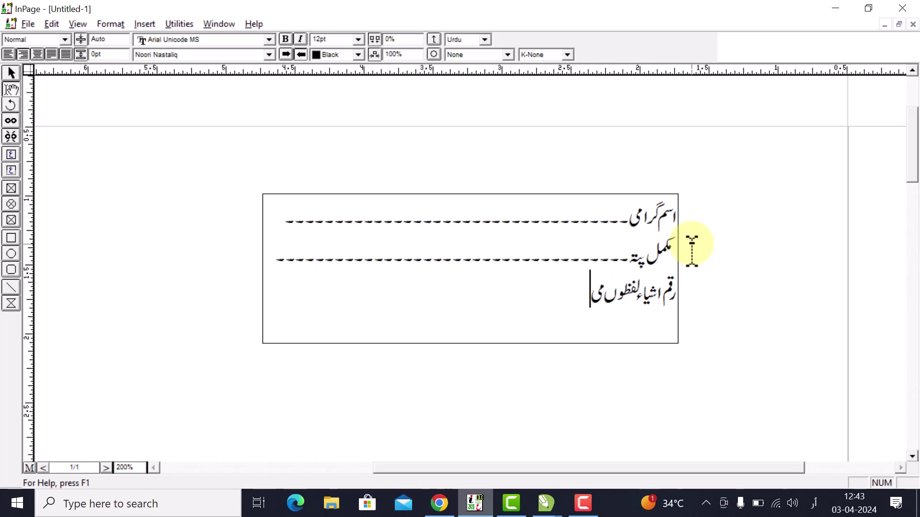
{"action": "type", "text": "ن"}
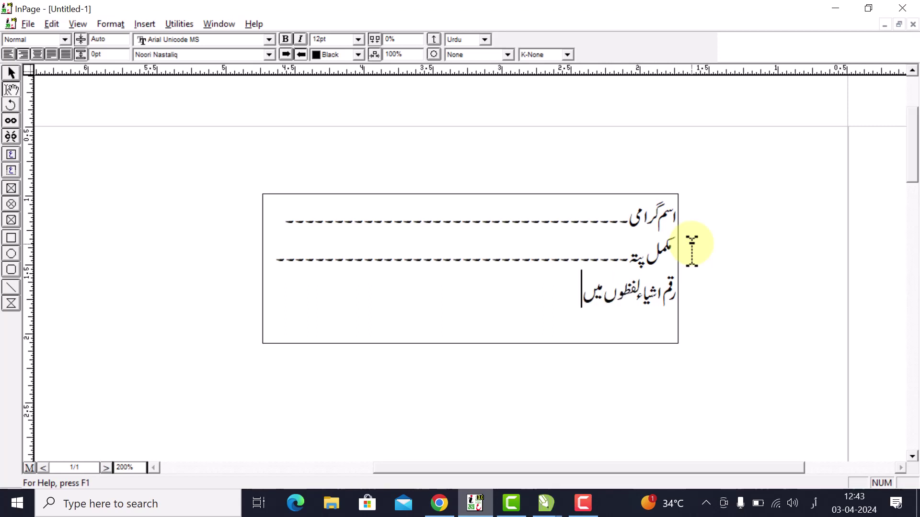
{"action": "type", "text": "۔۔۔۔۔۔۔۔۔۔"}
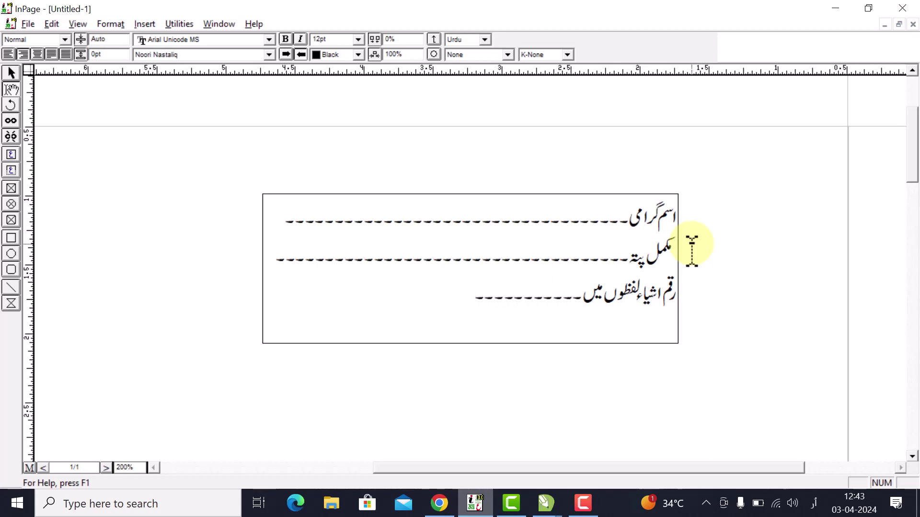
{"action": "type", "text": "بمد۔۔۔۔۔۔۔۔۔۔۔"}
- Start a fourth line and extend the text box's bottom edge to about 1.22 inches high to fit it
{"action": "key", "text": "Return"}
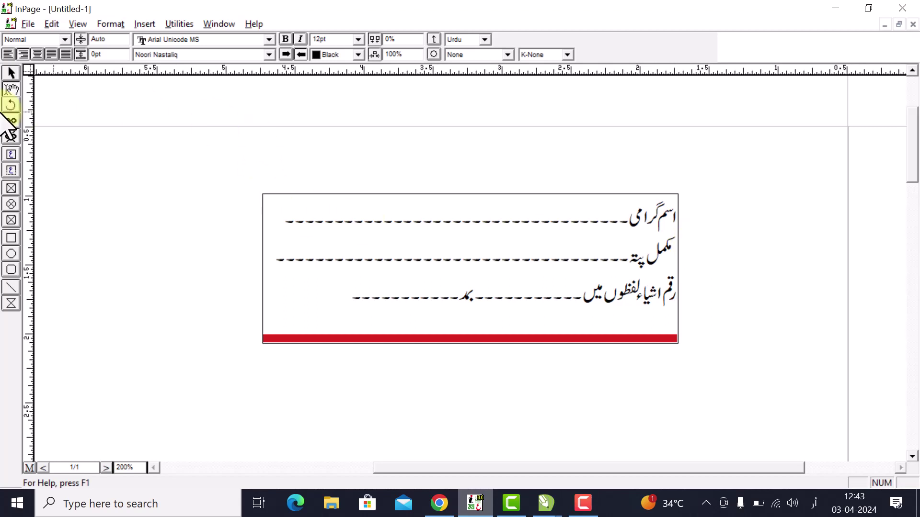
{"action": "left_click", "coordinate": [10, 73]}
{"action": "left_click", "coordinate": [411, 299]}
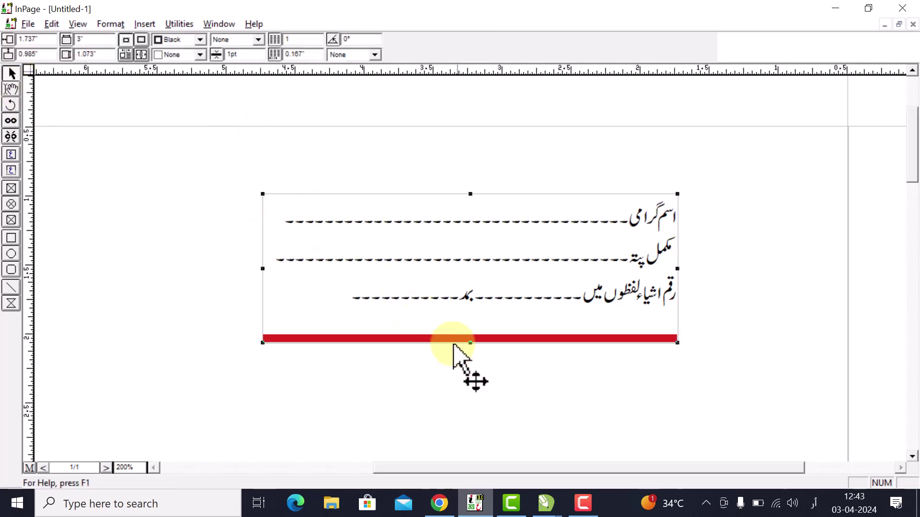
{"action": "left_click_drag", "start_coordinate": [468, 344], "coordinate": [469, 363]}
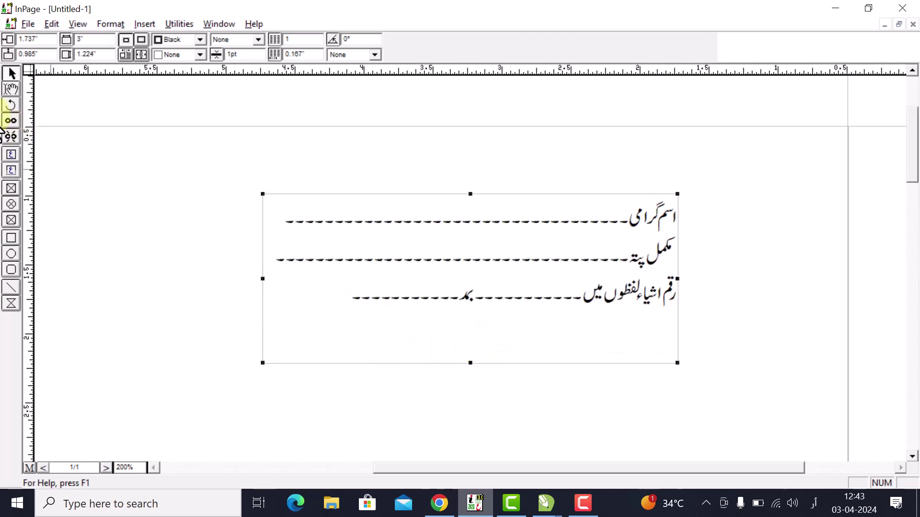
{"action": "left_click", "coordinate": [11, 94]}
{"action": "left_click", "coordinate": [338, 308]}
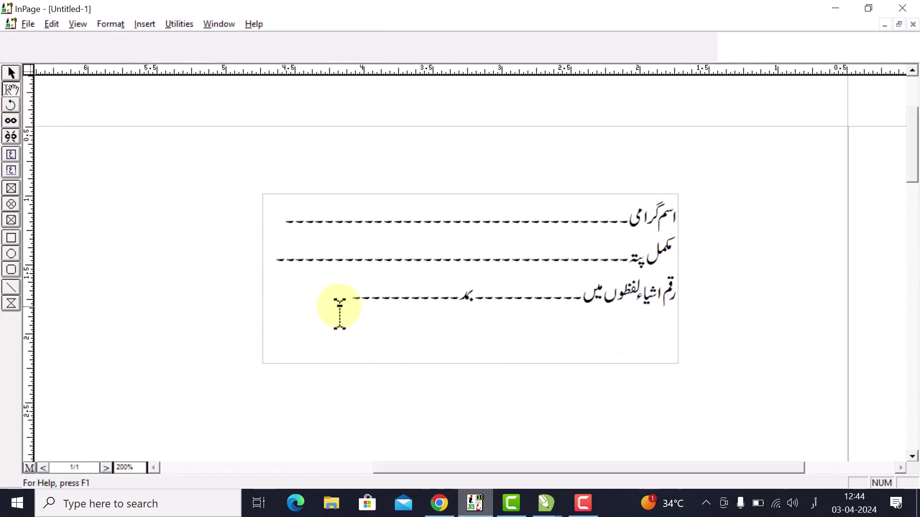
{"action": "left_click", "coordinate": [272, 335]}
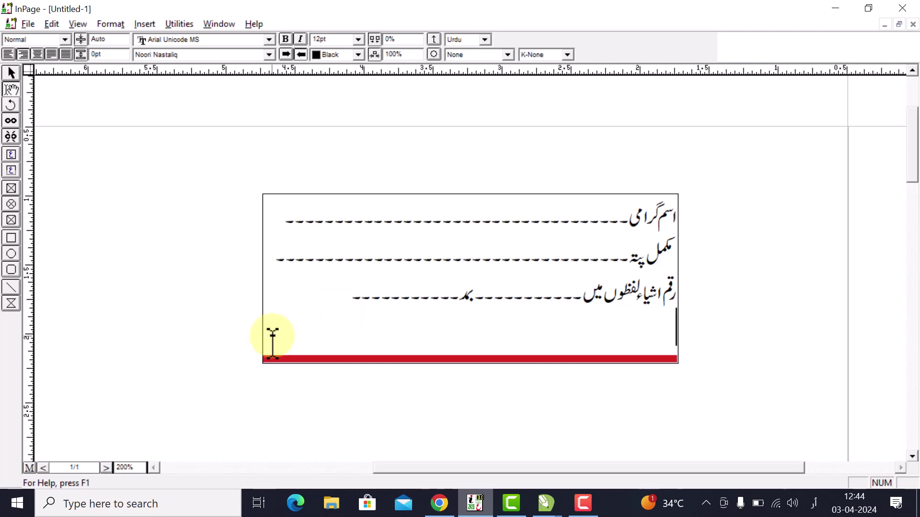
- Enter "دستخط یا مہر مہتمم" and "دستخط وصول کنندہ" on the fourth line, each followed by a dashed blank
{"action": "type", "text": "دستخط"}
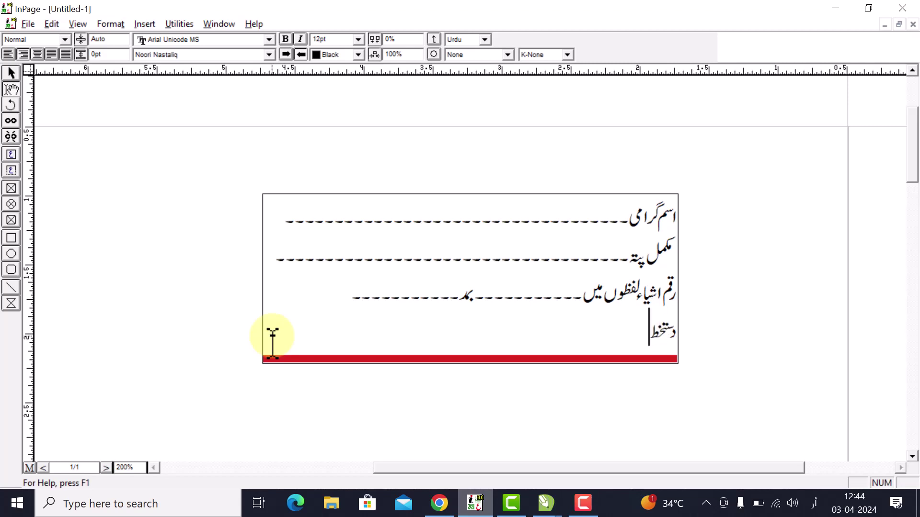
{"action": "type", "text": " یا"}
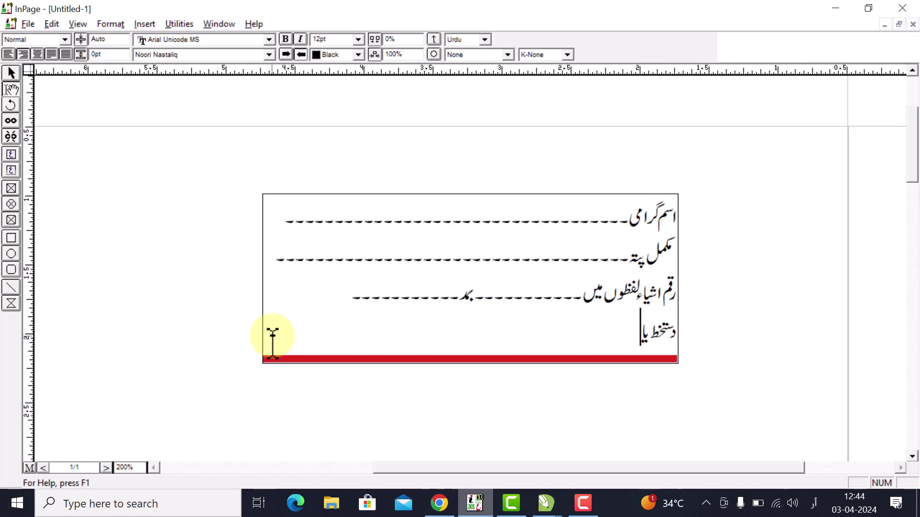
{"action": "type", "text": " مہر مہتم"}
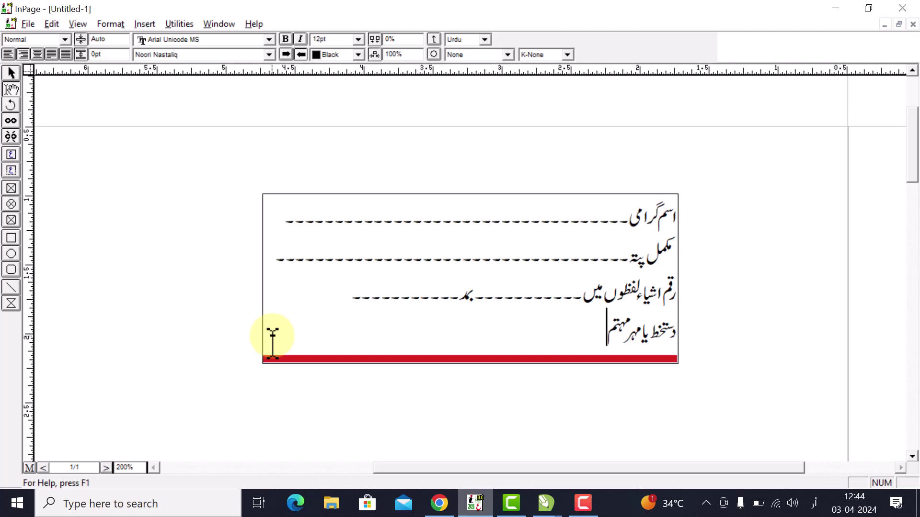
{"action": "type", "text": "م"}
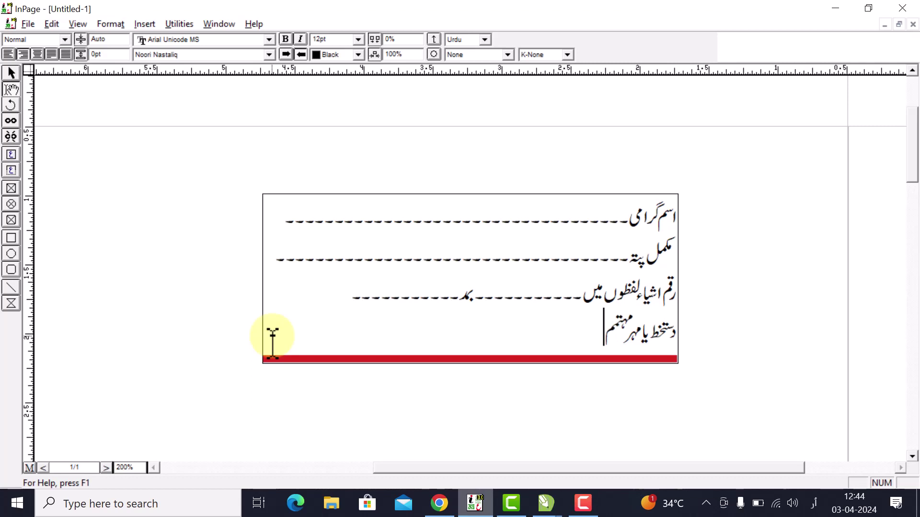
{"action": "type", "text": "---------دس"}
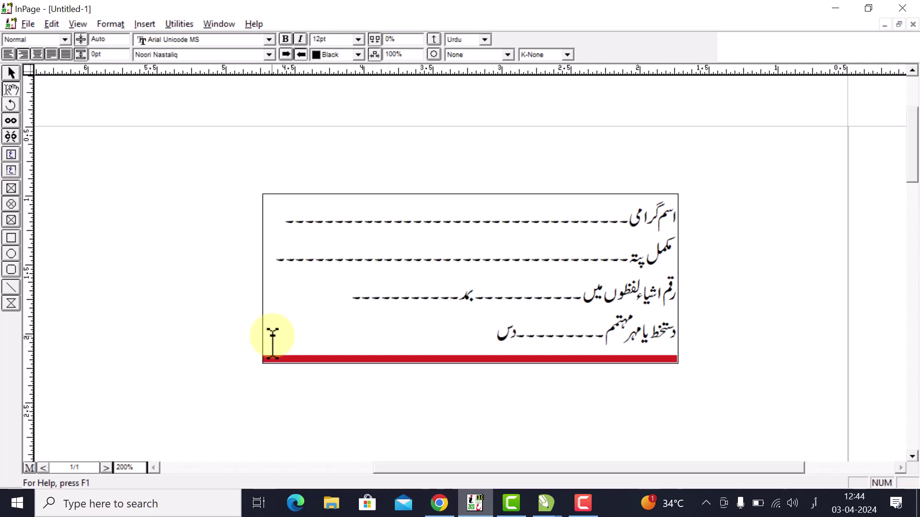
{"action": "type", "text": "تخ"}
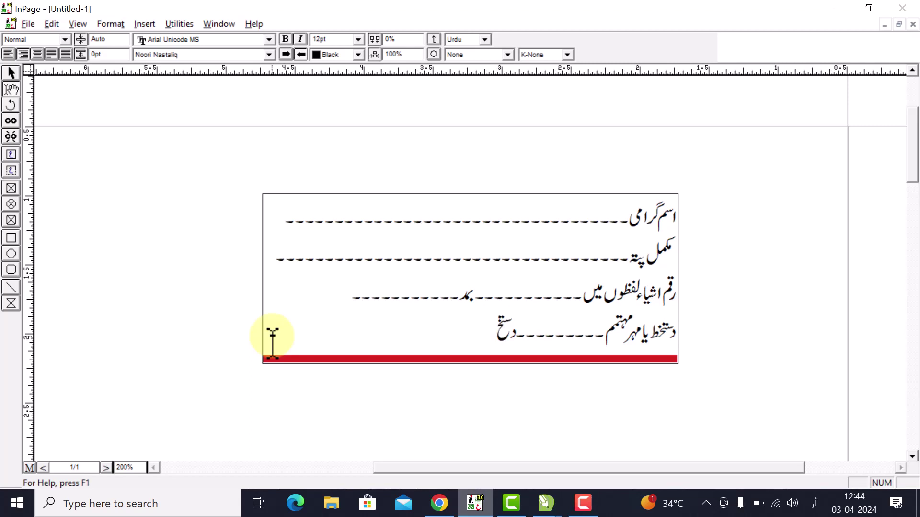
{"action": "type", "text": "ط"}
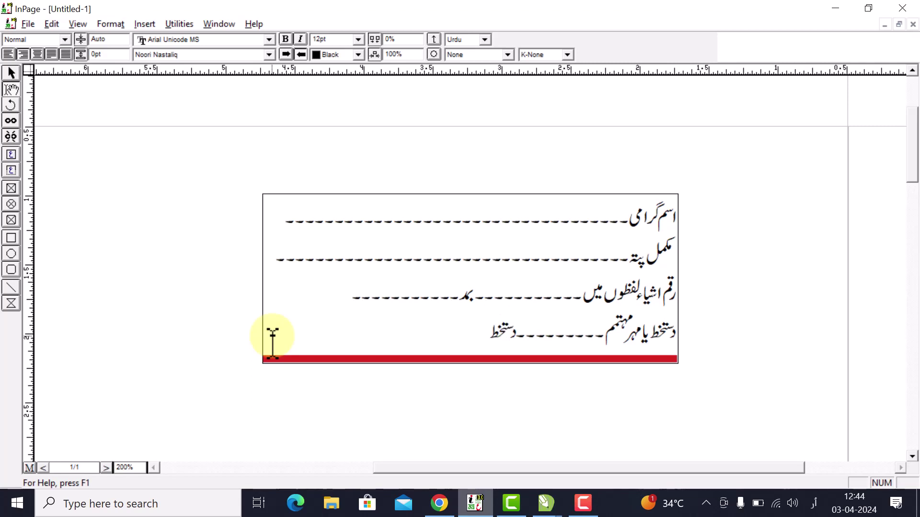
{"action": "type", "text": " وصول کننده"}
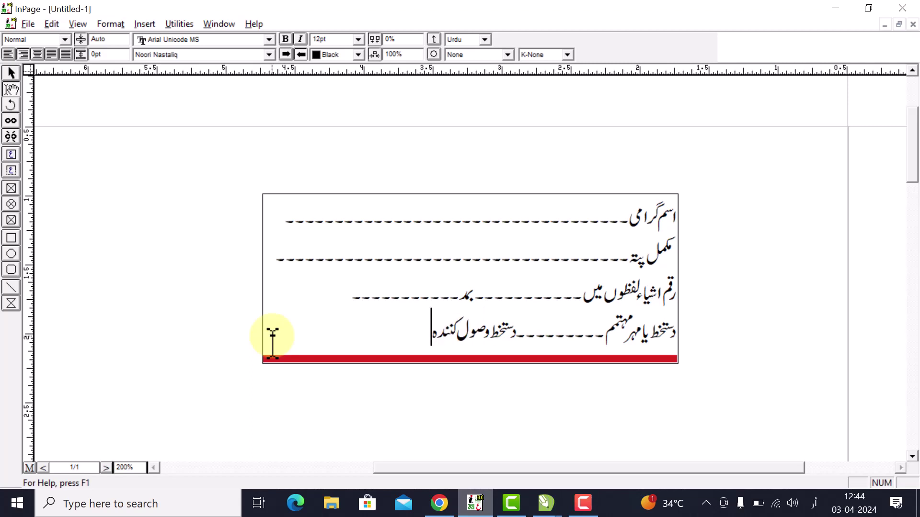
{"action": "type", "text": "------"}
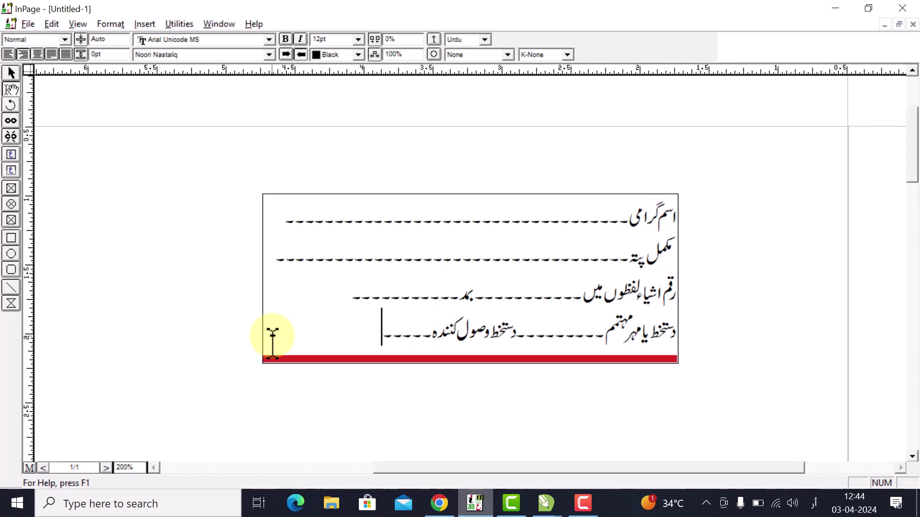
- Add "تاریخ" with a short dashed blank to the fourth line, and lengthen the third line's last blank nearly across the box
{"action": "type", "text": "تار"}
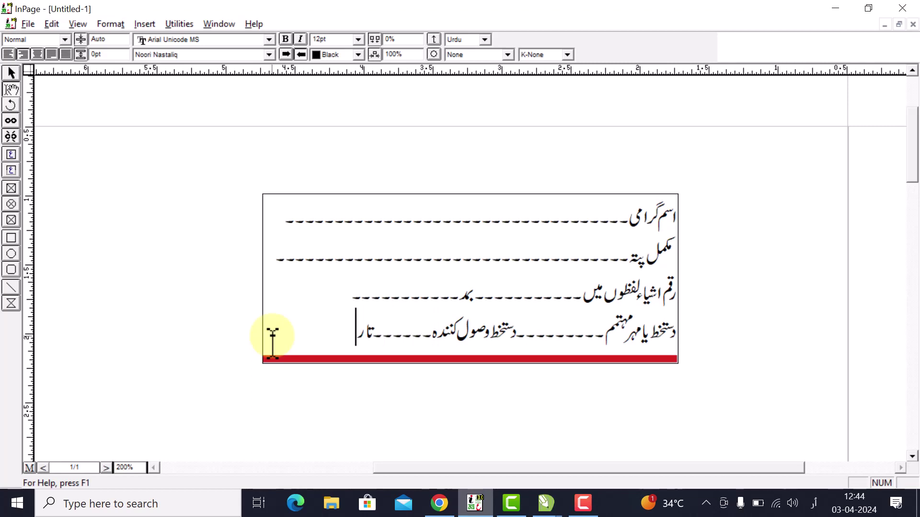
{"action": "type", "text": "یخ-----"}
{"action": "left_click", "coordinate": [338, 299]}
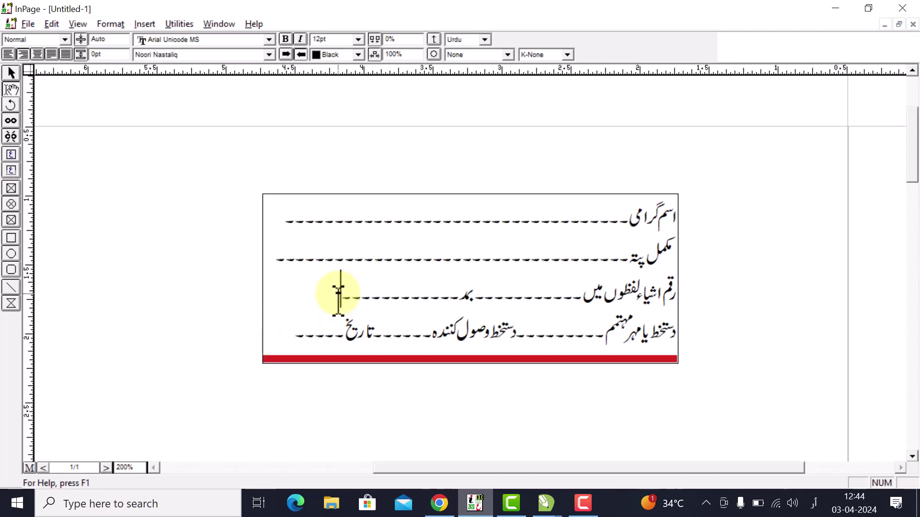
{"action": "type", "text": "-------"}
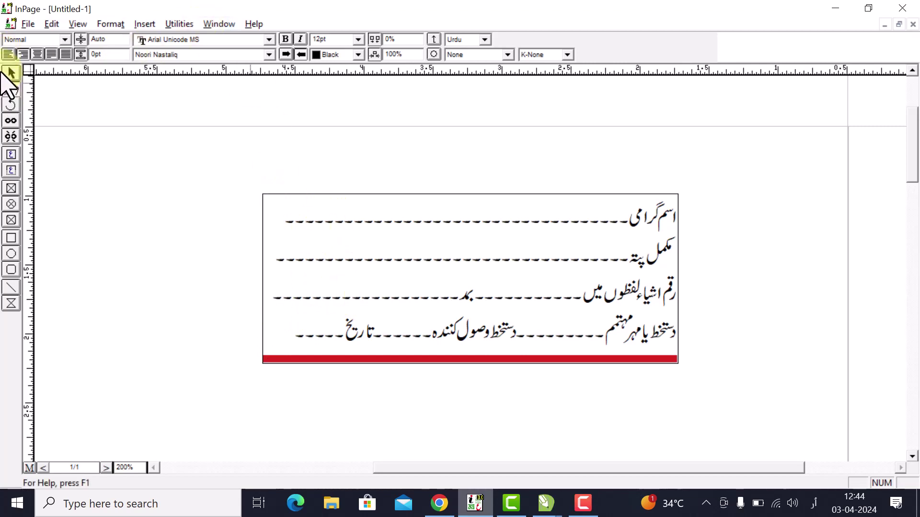
- Save the page with the Urdu field labels as the PDF file Untitled-1
{"action": "left_click", "coordinate": [10, 76]}
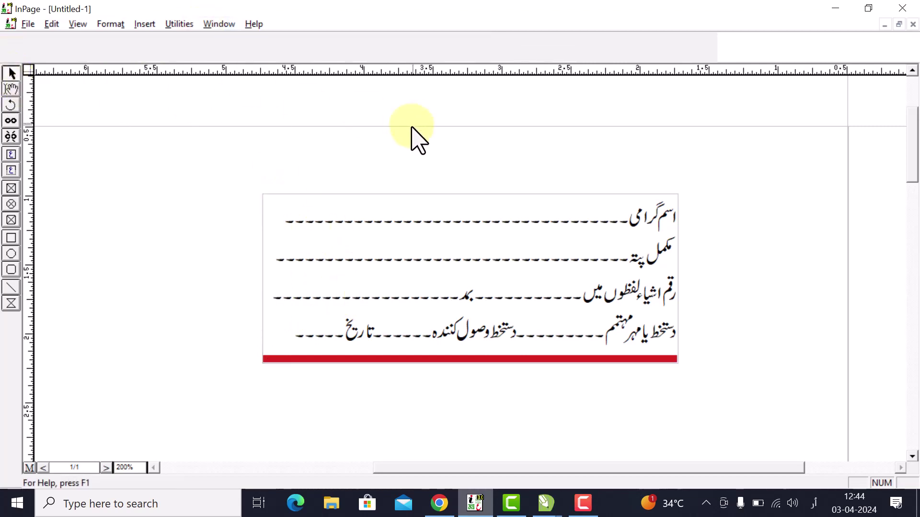
{"action": "left_click", "coordinate": [28, 24]}
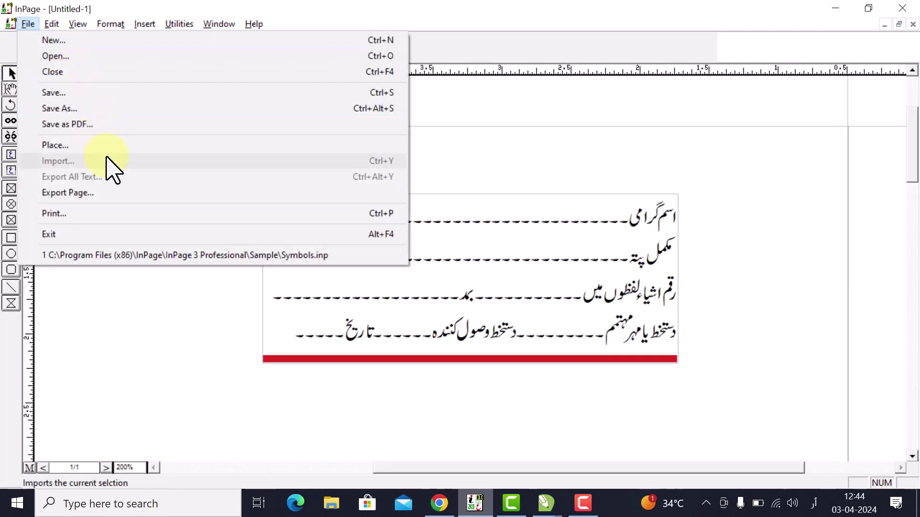
{"action": "left_click", "coordinate": [92, 124]}
{"action": "left_click", "coordinate": [560, 166]}
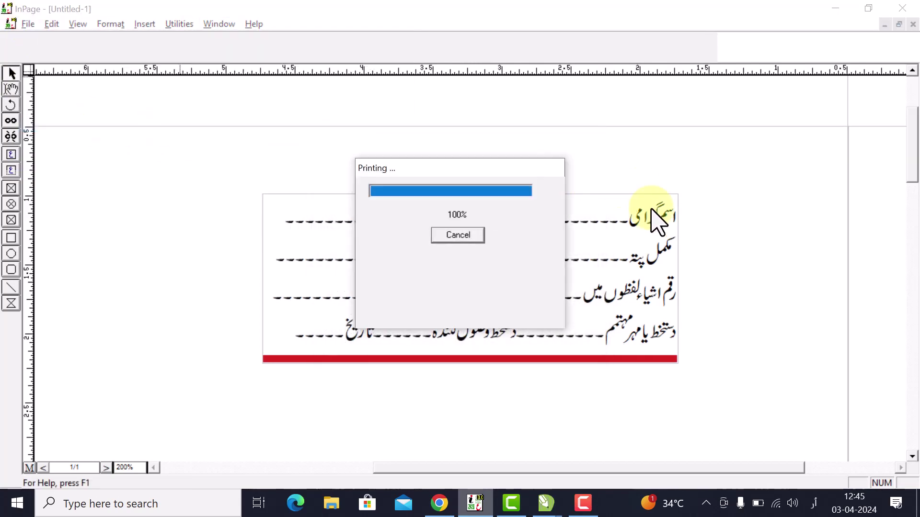
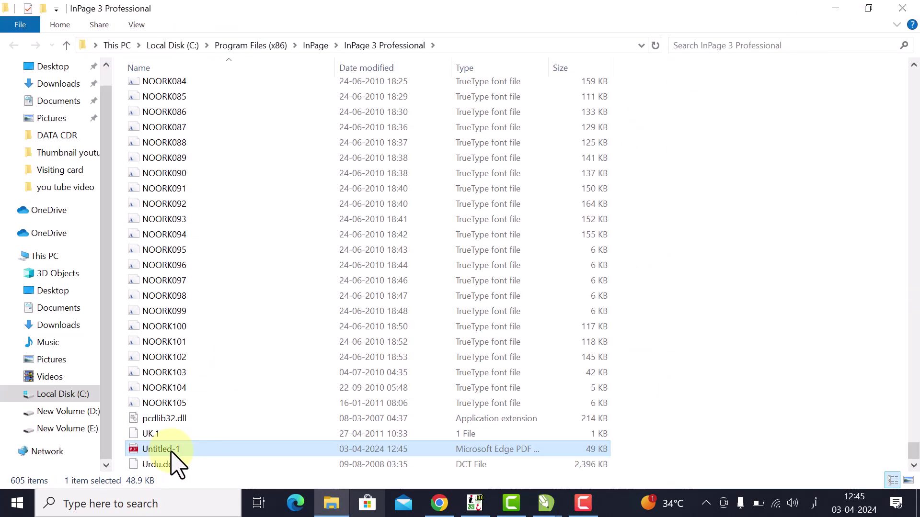
- Bring the Untitled-1 PDF from the InPage 3 Professional folder into the CorelDRAW receipt and centre its label group in the details box
{"action": "left_click_drag", "start_coordinate": [175, 456], "coordinate": [502, 329]}
{"action": "left_click", "coordinate": [494, 292]}
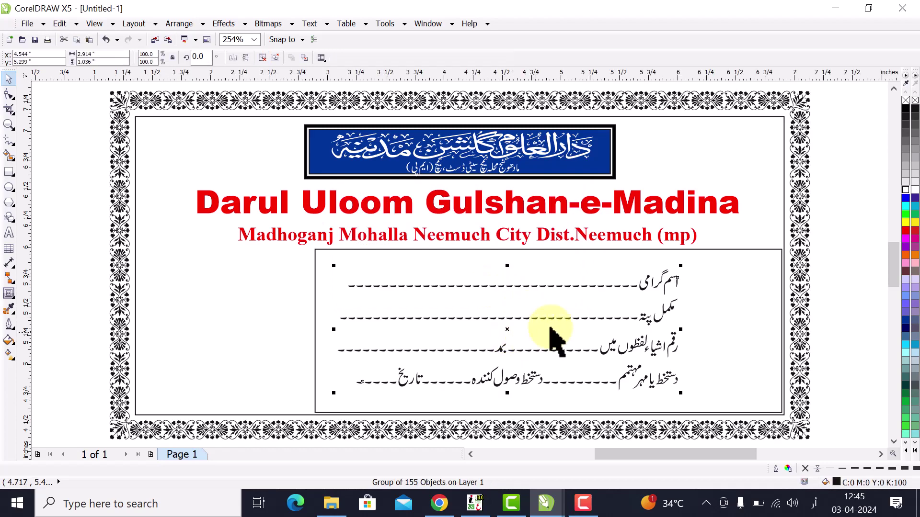
{"action": "left_click", "coordinate": [725, 341], "text": "shift"}
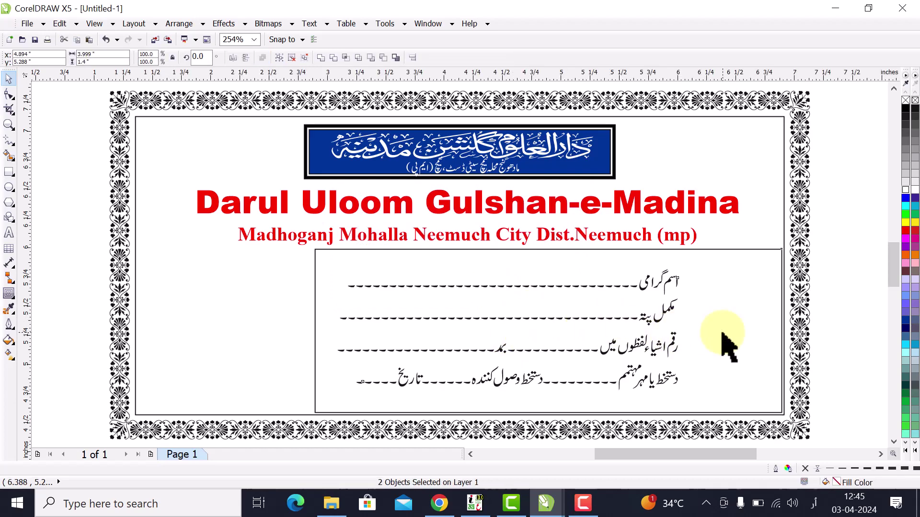
{"action": "key", "text": "c"}
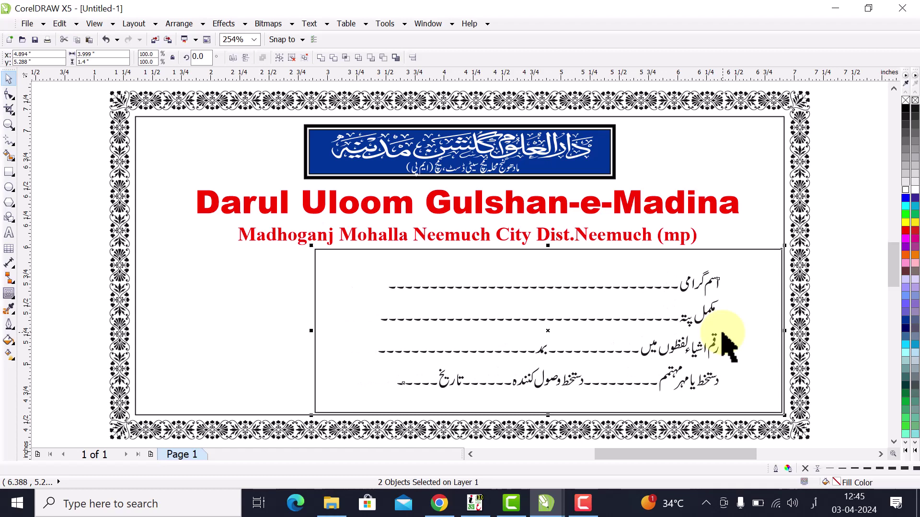
{"action": "left_click", "coordinate": [887, 339]}
- Enlarge the Urdu label group proportionally to about 3.57 by 1.27 inches and shift it toward the details box's upper right corner
{"action": "left_click", "coordinate": [709, 293]}
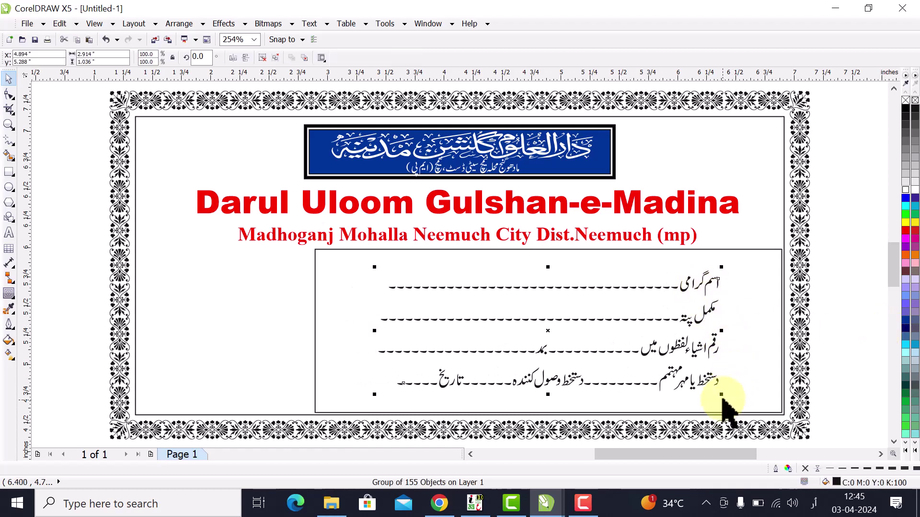
{"action": "left_click_drag", "start_coordinate": [742, 401], "coordinate": [724, 332]}
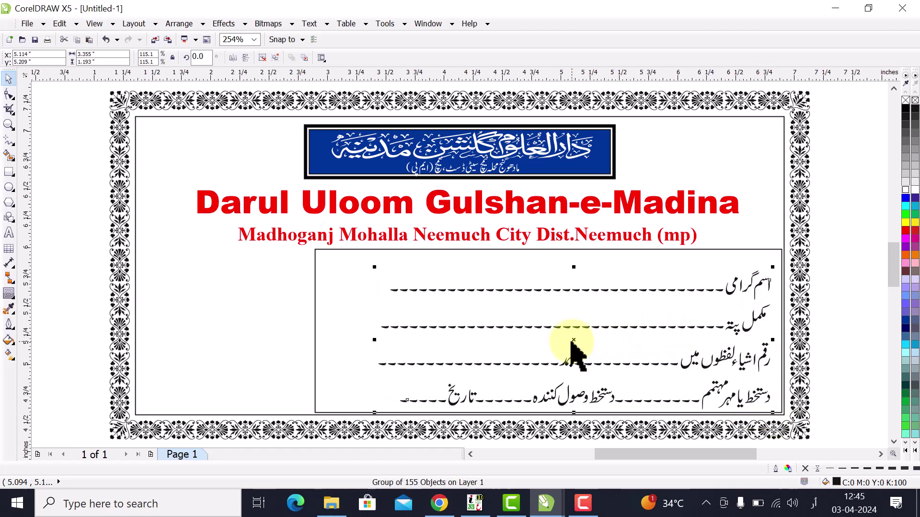
{"action": "left_click_drag", "start_coordinate": [570, 348], "coordinate": [577, 334]}
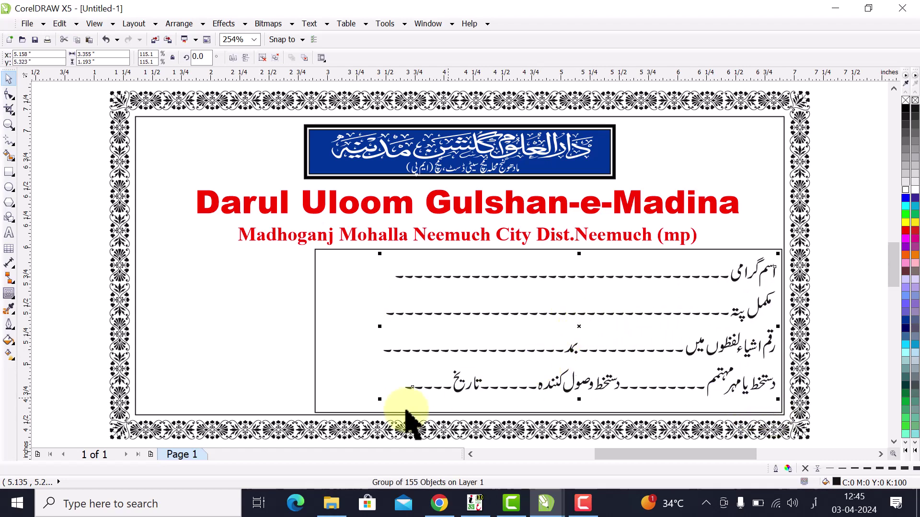
{"action": "left_click_drag", "start_coordinate": [380, 401], "coordinate": [354, 418]}
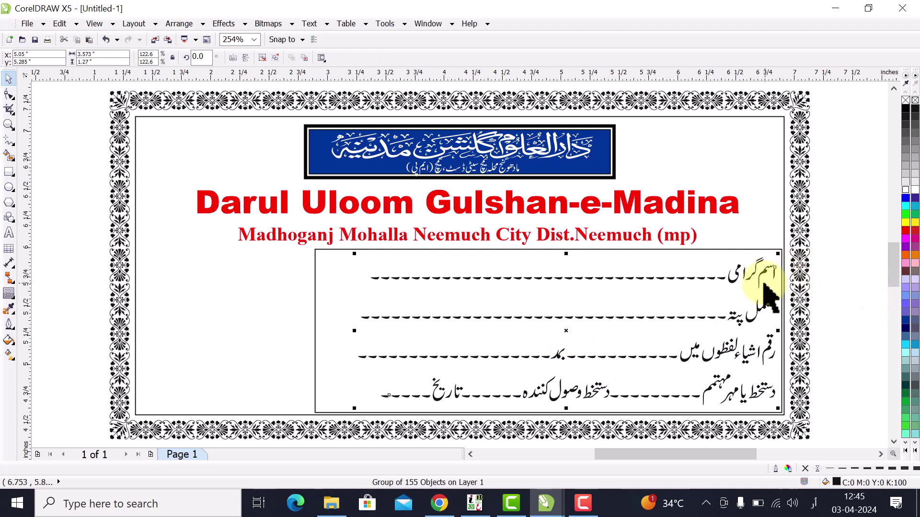
{"action": "left_click", "coordinate": [845, 305]}
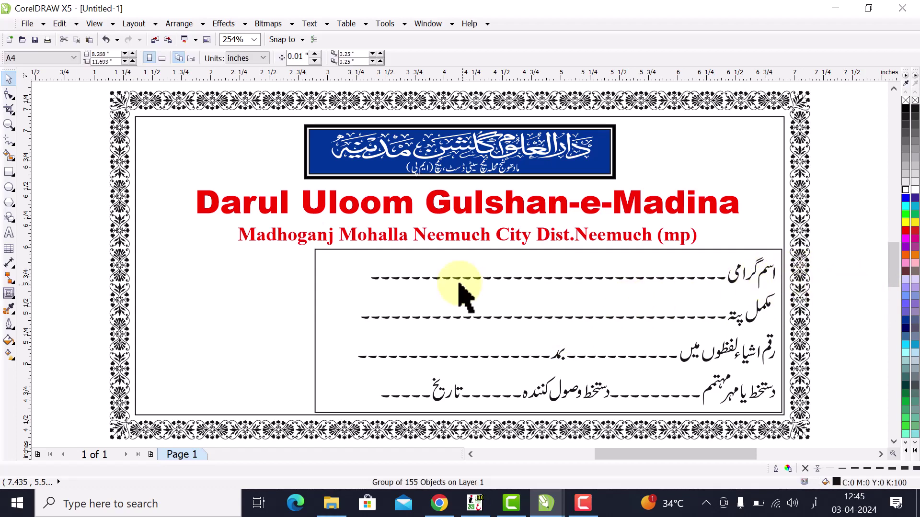
- Set the outline width of both the details box and the inner border rectangle to 1.0 pt
{"action": "left_click", "coordinate": [418, 250]}
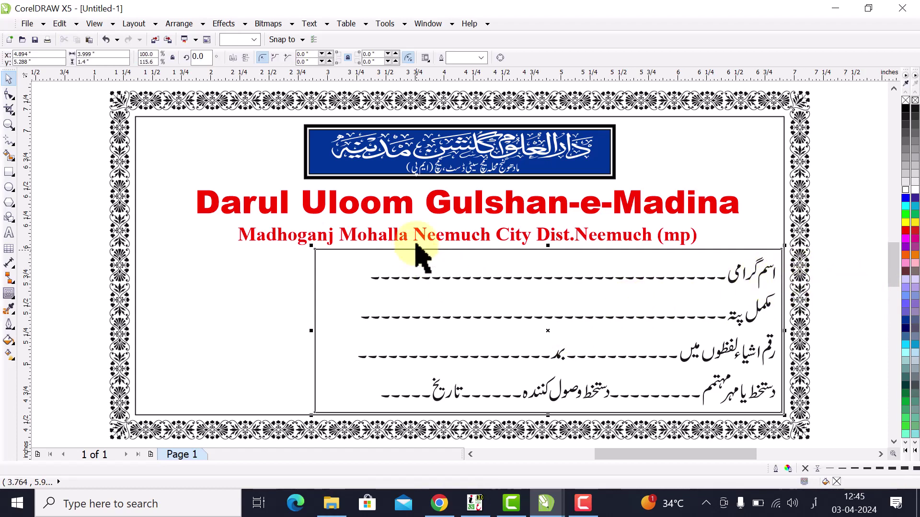
{"action": "left_click", "coordinate": [482, 58]}
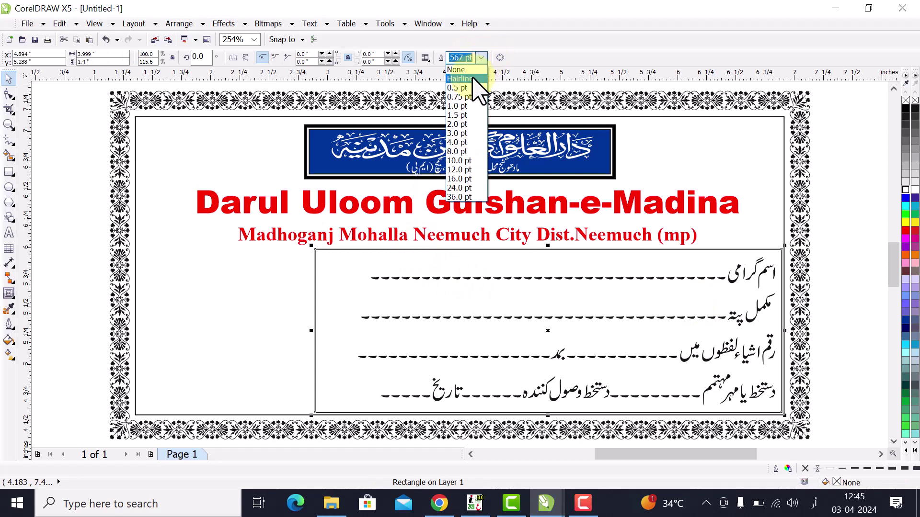
{"action": "left_click", "coordinate": [463, 113]}
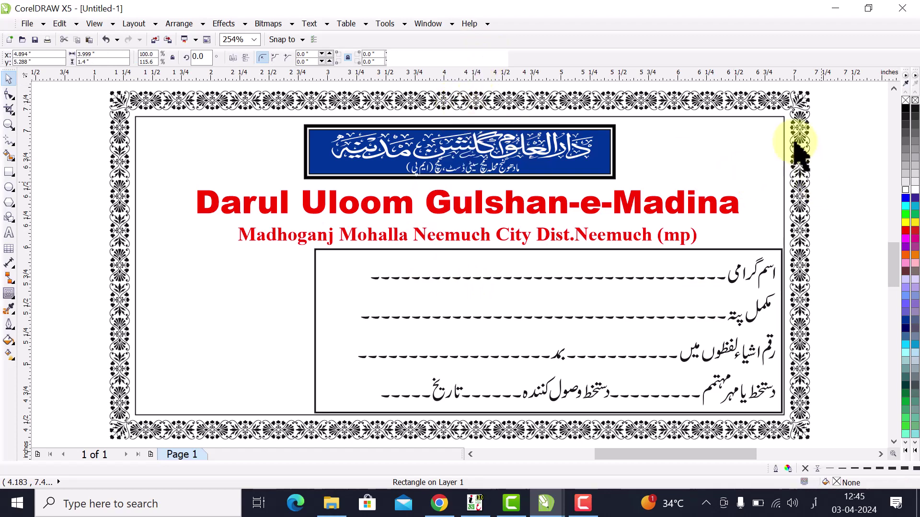
{"action": "left_click", "coordinate": [793, 126]}
{"action": "left_click", "coordinate": [782, 124]}
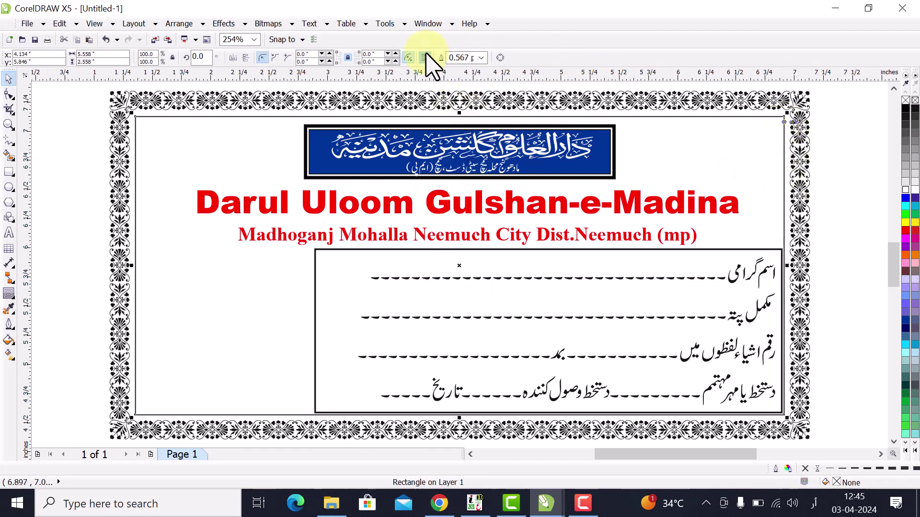
{"action": "left_click", "coordinate": [483, 57]}
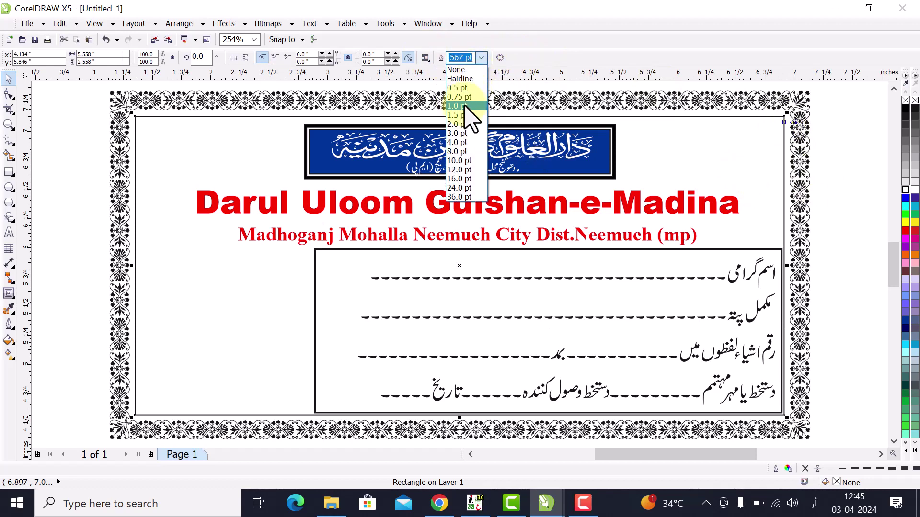
{"action": "left_click", "coordinate": [472, 120]}
{"action": "left_click", "coordinate": [831, 192]}
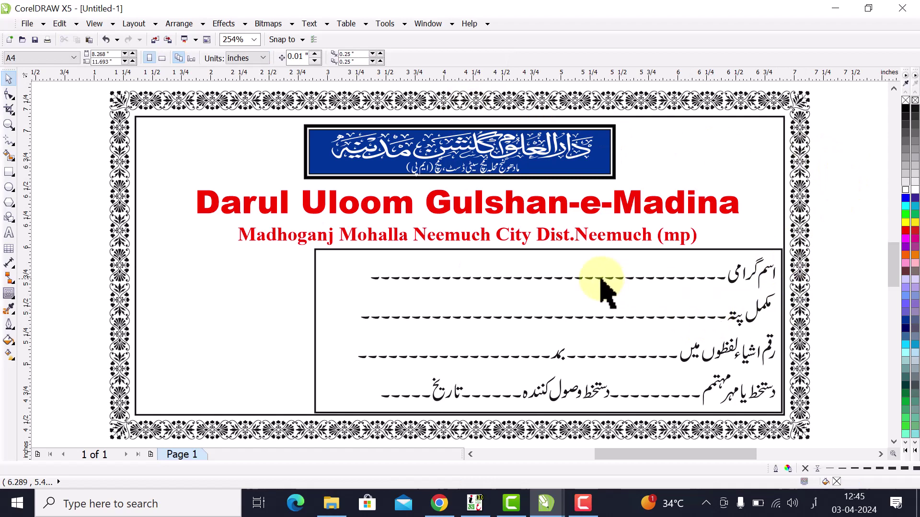
- Lock the details box rectangle in place
{"action": "left_click", "coordinate": [493, 286]}
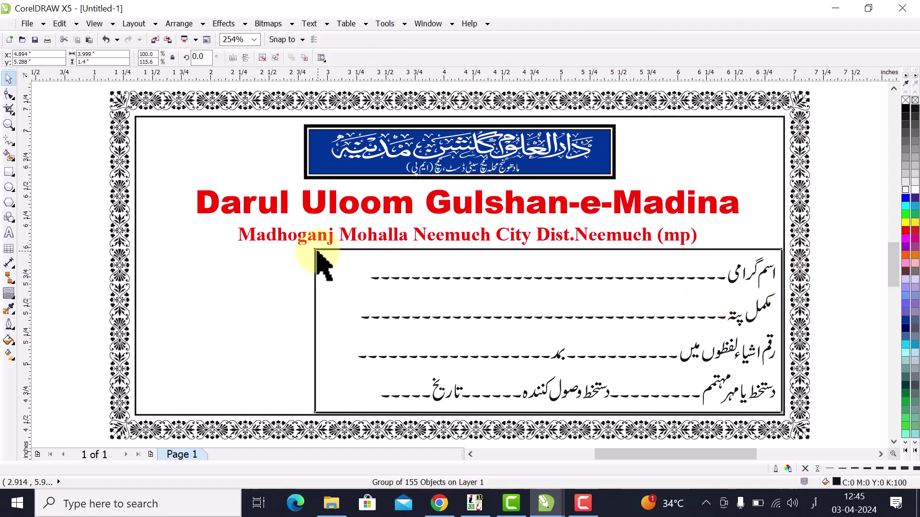
{"action": "left_click", "coordinate": [179, 24]}
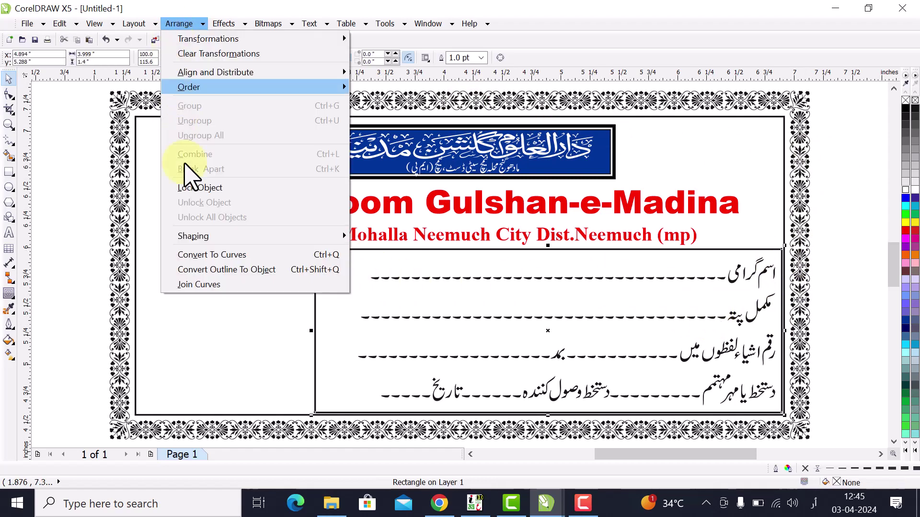
{"action": "left_click", "coordinate": [205, 189]}
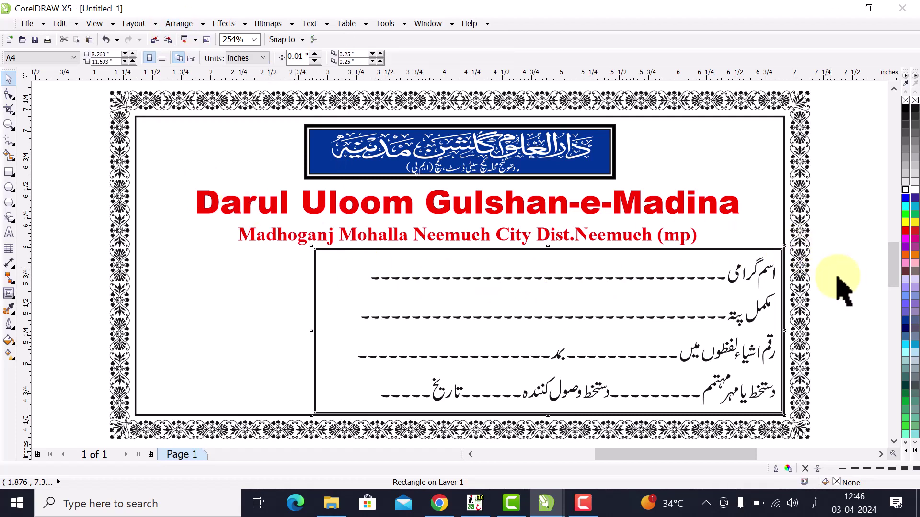
- Draw a horizontal 1.0 pt line about 3.5 inches long over the first row's dashed blank and copy it onto the other three rows
{"action": "left_click", "coordinate": [9, 140]}
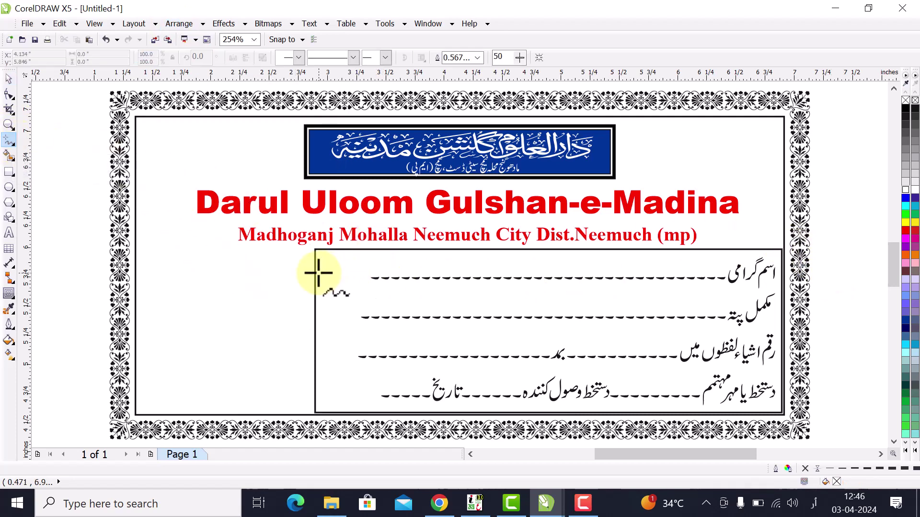
{"action": "left_click", "coordinate": [726, 275]}
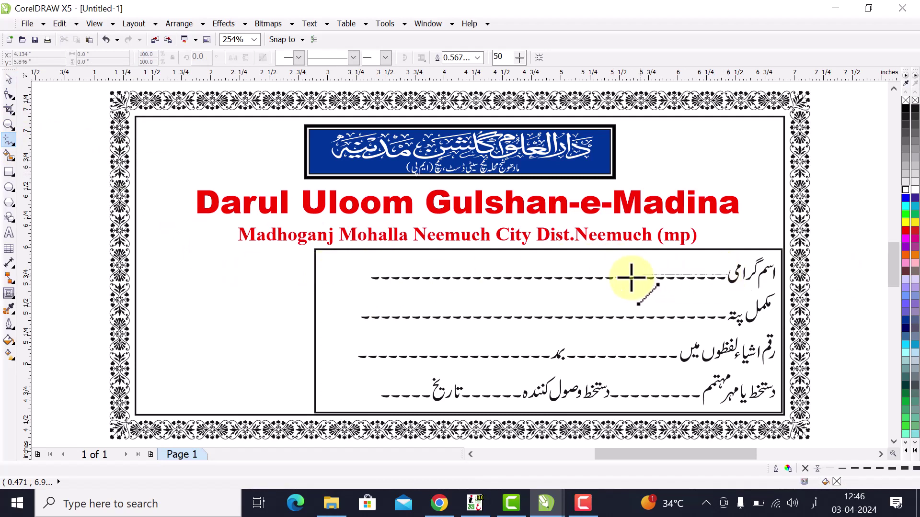
{"action": "left_click", "coordinate": [318, 280], "text": "ctrl"}
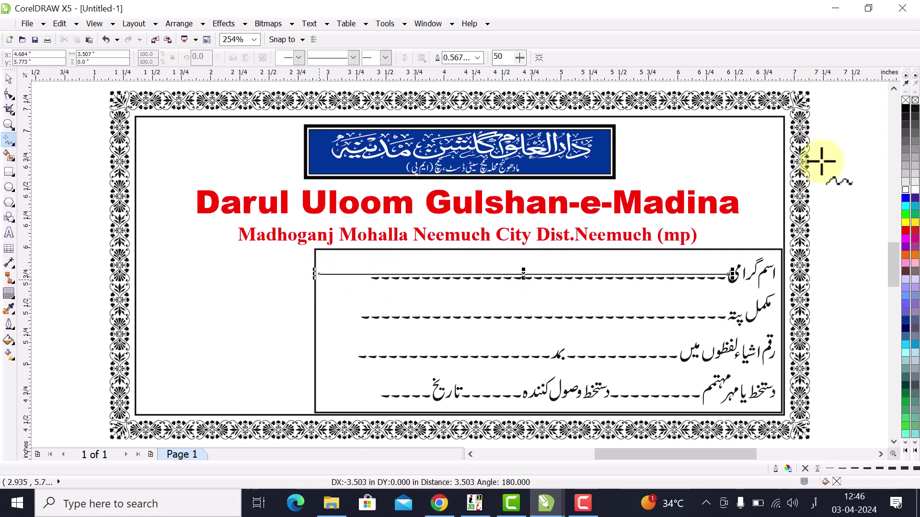
{"action": "left_click", "coordinate": [7, 79]}
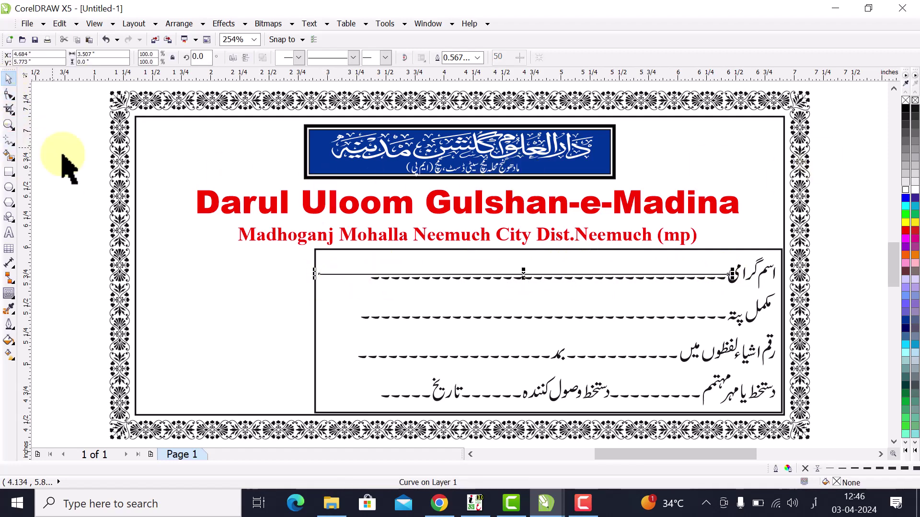
{"action": "left_click", "coordinate": [477, 58]}
{"action": "left_click", "coordinate": [455, 113]}
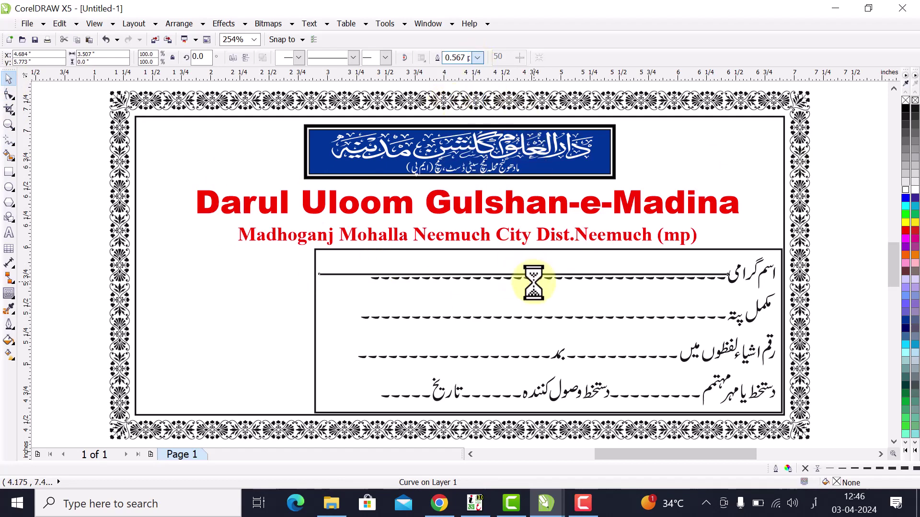
{"action": "mouse_move", "coordinate": [527, 274]}
{"action": "left_mouse_down"}
{"action": "mouse_move", "coordinate": [520, 316]}
{"action": "mouse_move", "coordinate": [532, 396]}
{"action": "left_mouse_up"}
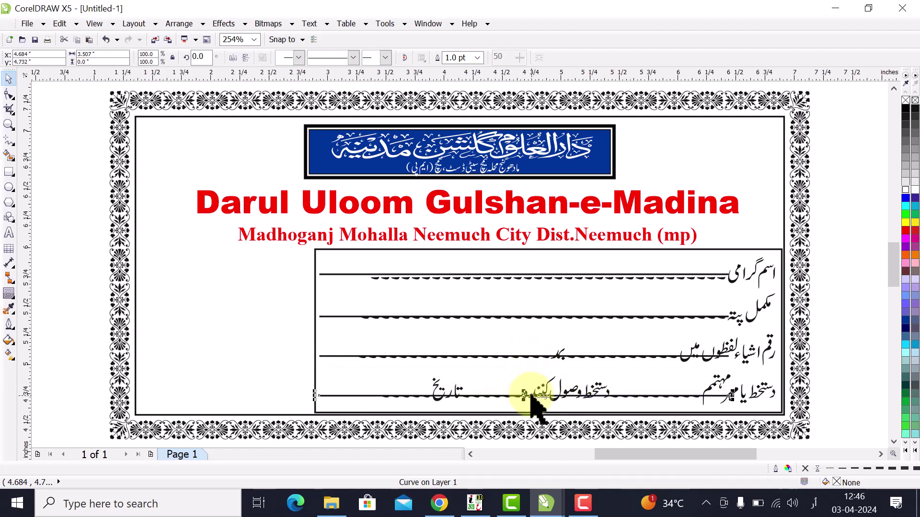
- Ungroup the Urdu labels and delete the dashed blanks of the first two rows, keeping the solid lines
{"action": "left_click", "coordinate": [446, 264]}
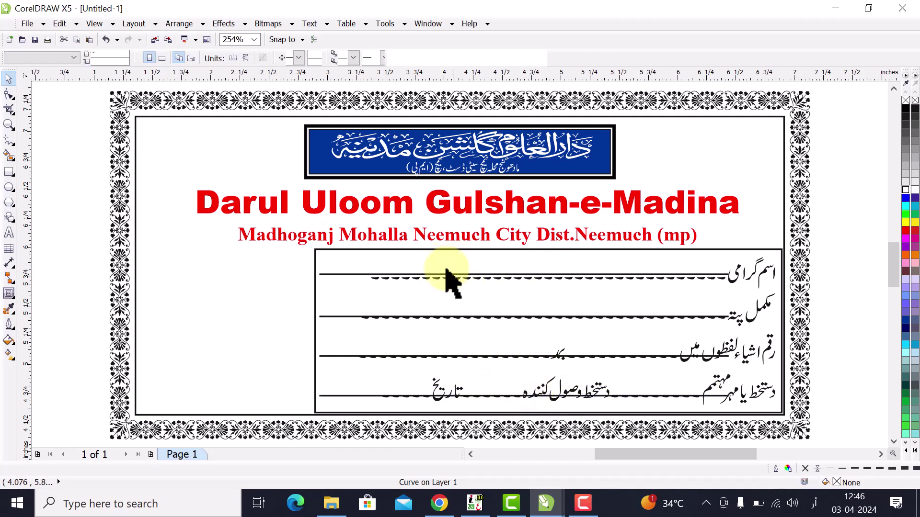
{"action": "left_click", "coordinate": [398, 278]}
{"action": "left_click", "coordinate": [262, 58]}
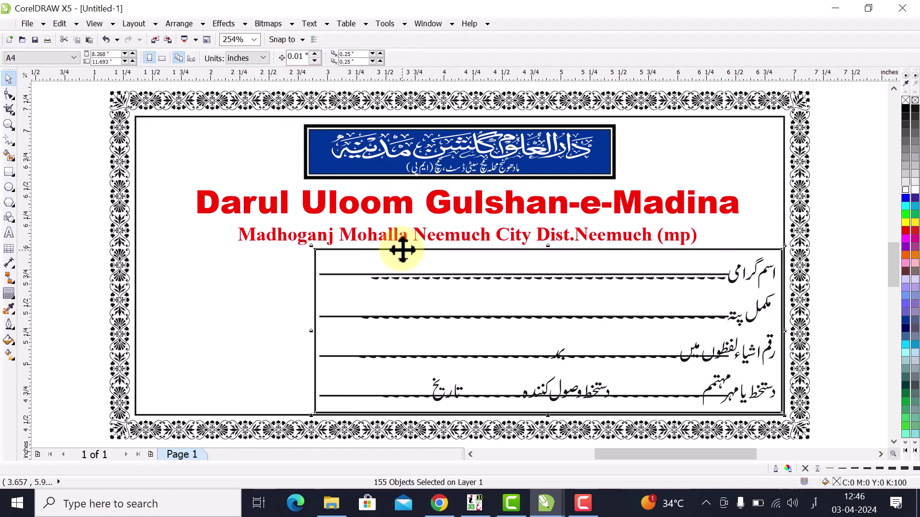
{"action": "left_click", "coordinate": [372, 261]}
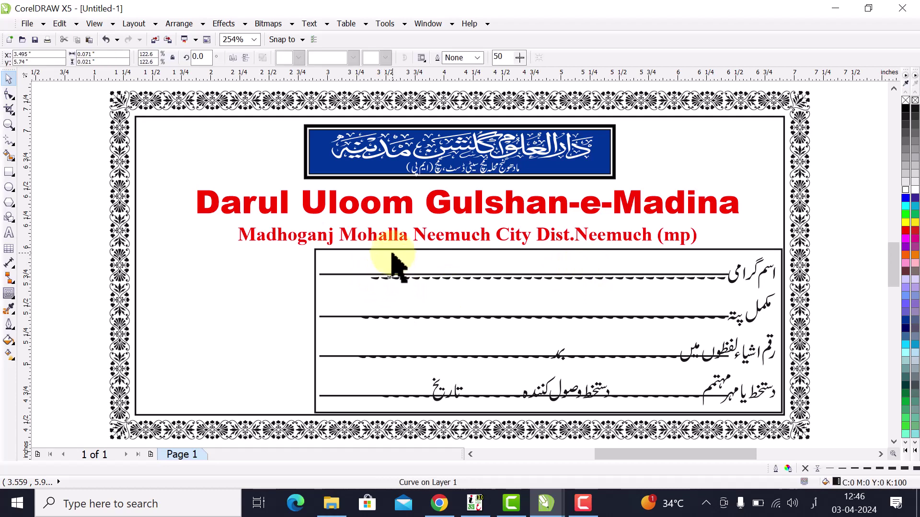
{"action": "left_click_drag", "start_coordinate": [359, 261], "coordinate": [729, 297]}
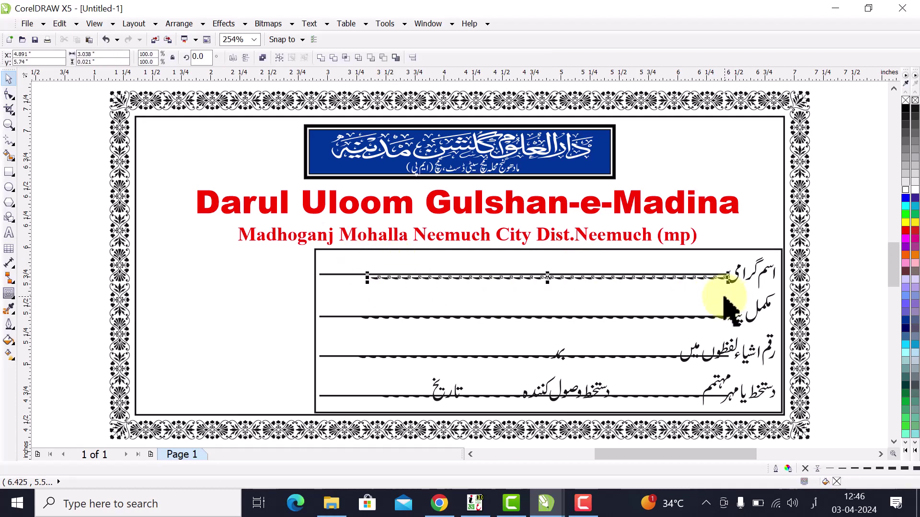
{"action": "key", "text": "Delete"}
{"action": "left_click_drag", "start_coordinate": [357, 297], "coordinate": [729, 335]}
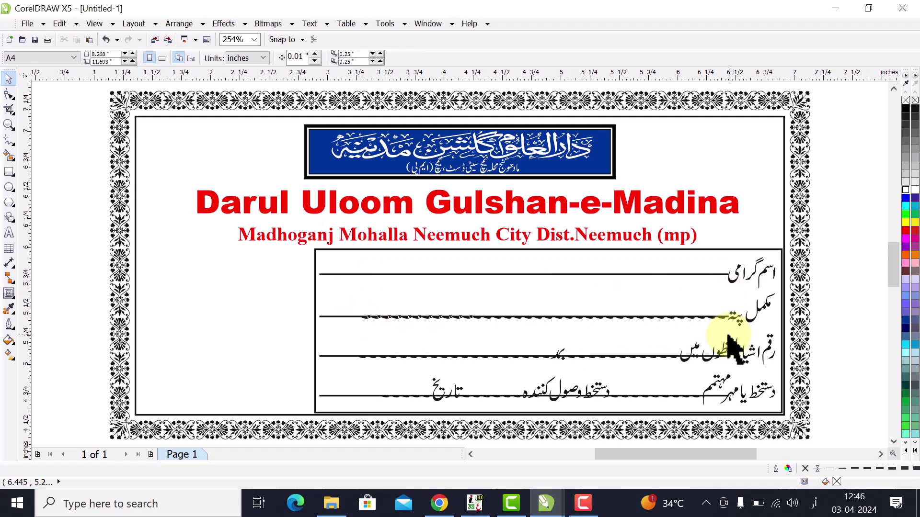
{"action": "key", "text": "Delete"}
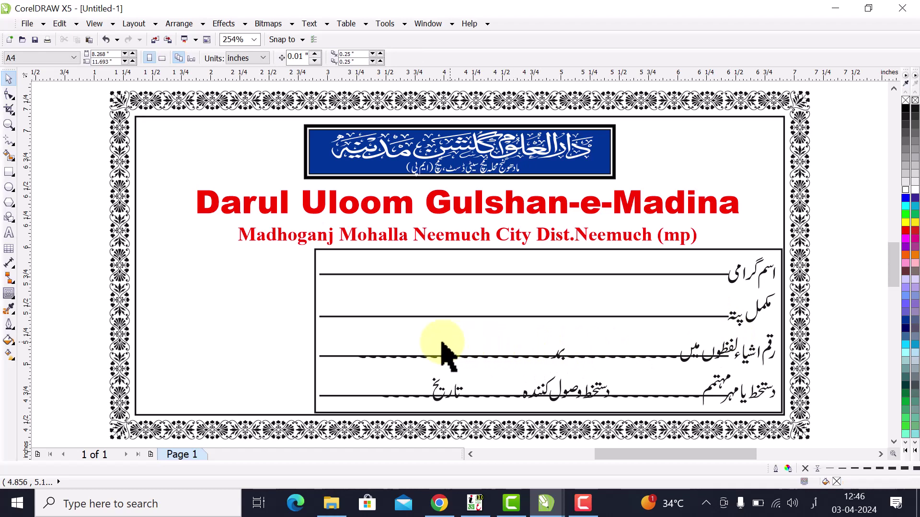
- Delete all the dashes on both sides of "بمد" in the third row
{"action": "left_click_drag", "start_coordinate": [348, 331], "coordinate": [550, 376]}
{"action": "key", "text": "Delete"}
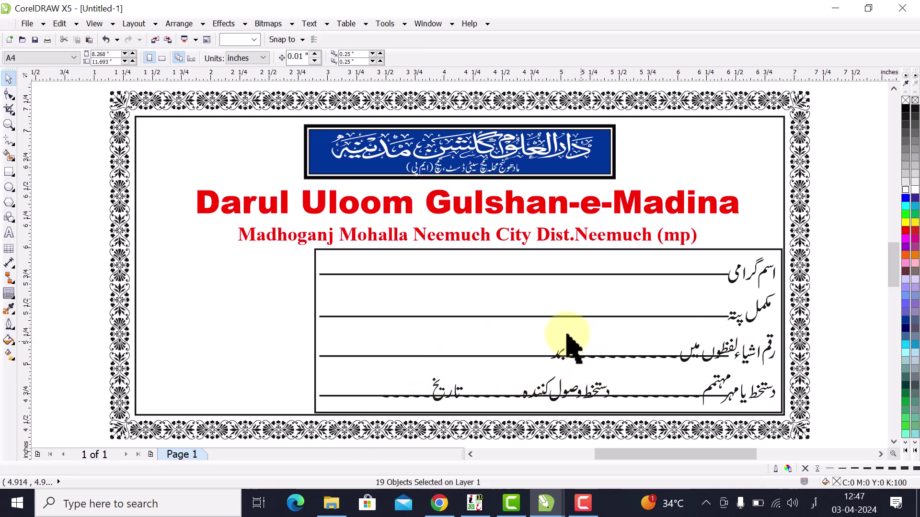
{"action": "left_click_drag", "start_coordinate": [566, 333], "coordinate": [680, 389]}
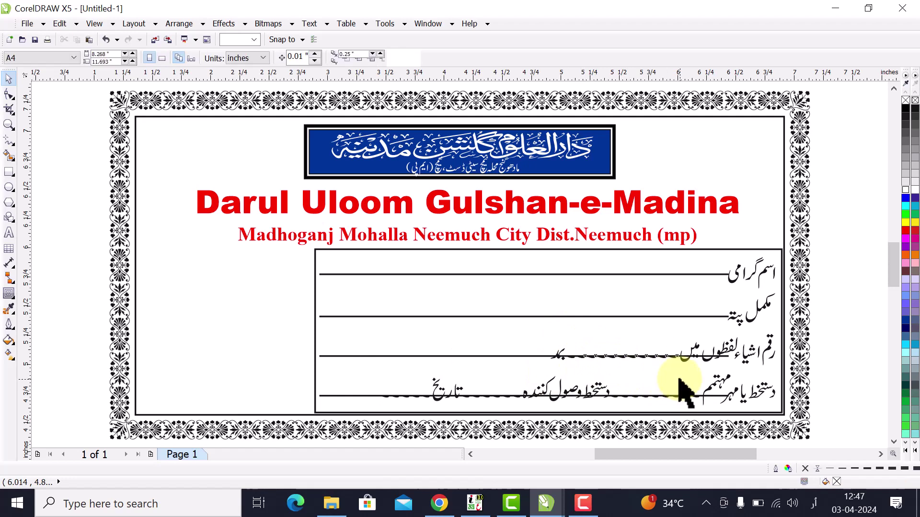
{"action": "key", "text": "Delete"}
{"action": "left_click_drag", "start_coordinate": [605, 338], "coordinate": [562, 369]}
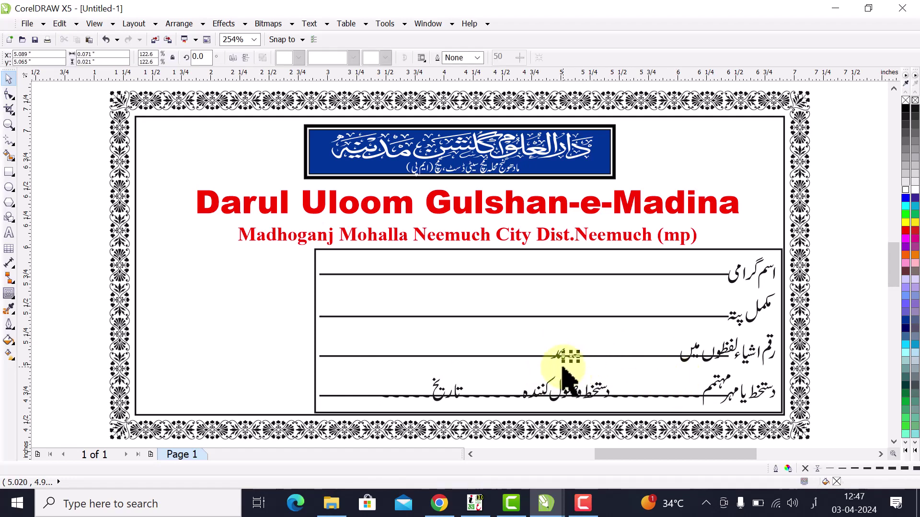
{"action": "key", "text": "Delete"}
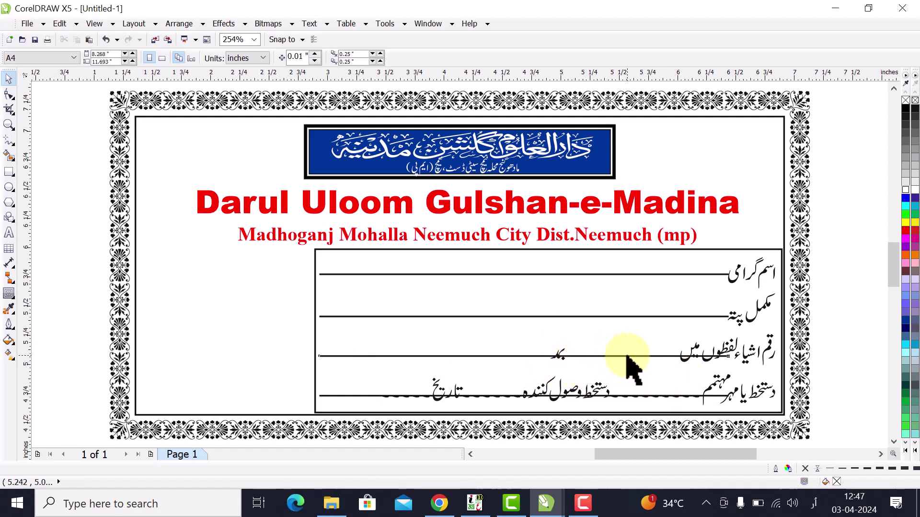
- Shorten the third row's solid line to about 0.83 inch so it fits between "رقم اشیاء لفظوں میں" and "بمد"
{"action": "left_click", "coordinate": [709, 355]}
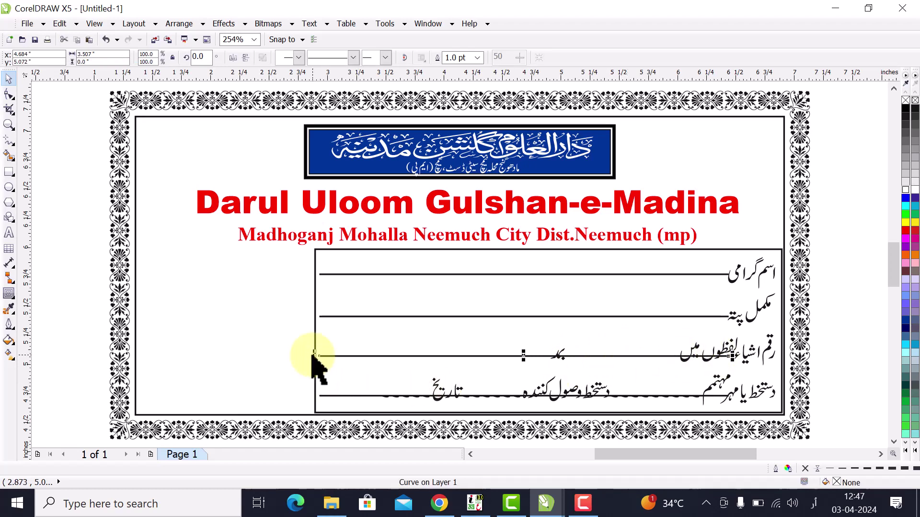
{"action": "left_click_drag", "start_coordinate": [314, 355], "coordinate": [568, 371]}
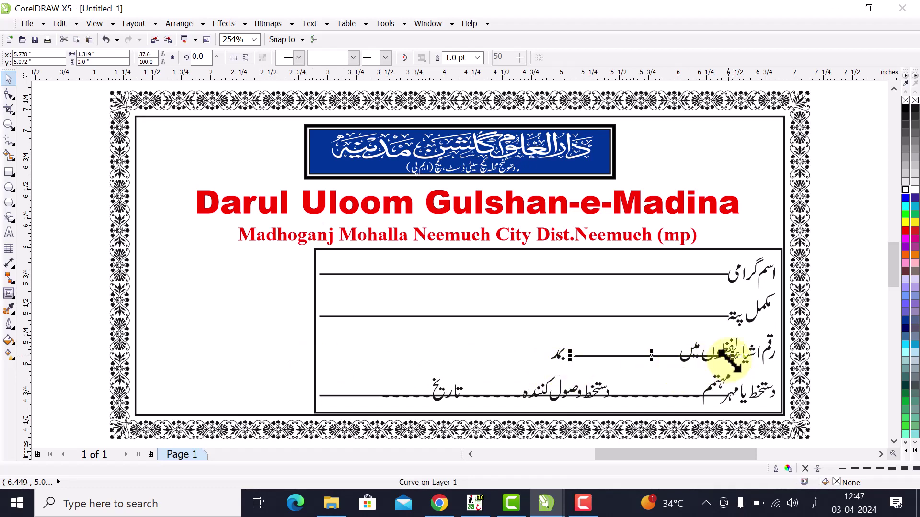
{"action": "left_click_drag", "start_coordinate": [729, 356], "coordinate": [673, 365]}
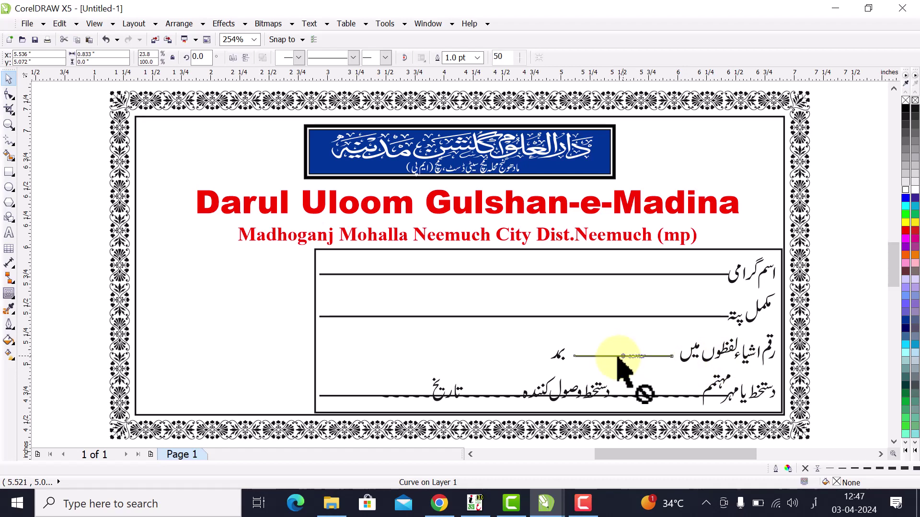
- Copy the short line into the blank following "بمد" and stretch it to about 1.87 inches, reaching the details box's edge
{"action": "left_click_drag", "start_coordinate": [618, 357], "coordinate": [488, 362]}
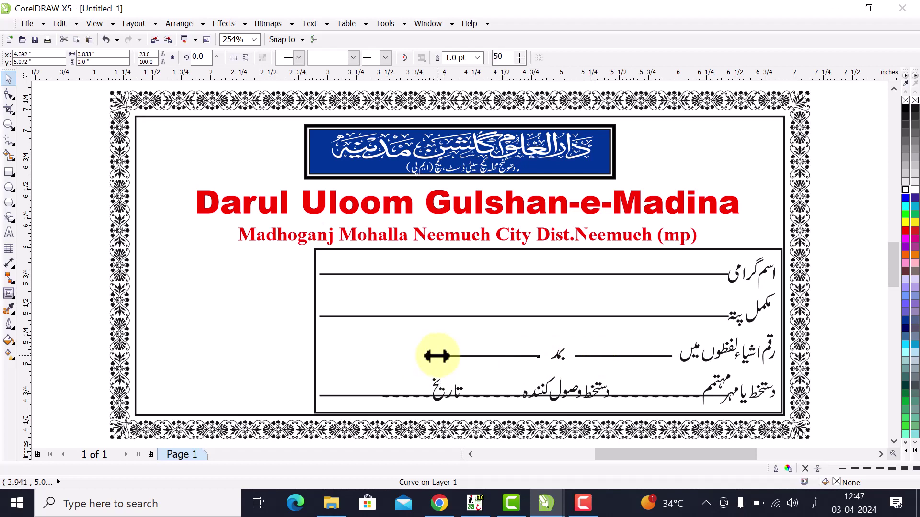
{"action": "left_click_drag", "start_coordinate": [437, 356], "coordinate": [323, 367]}
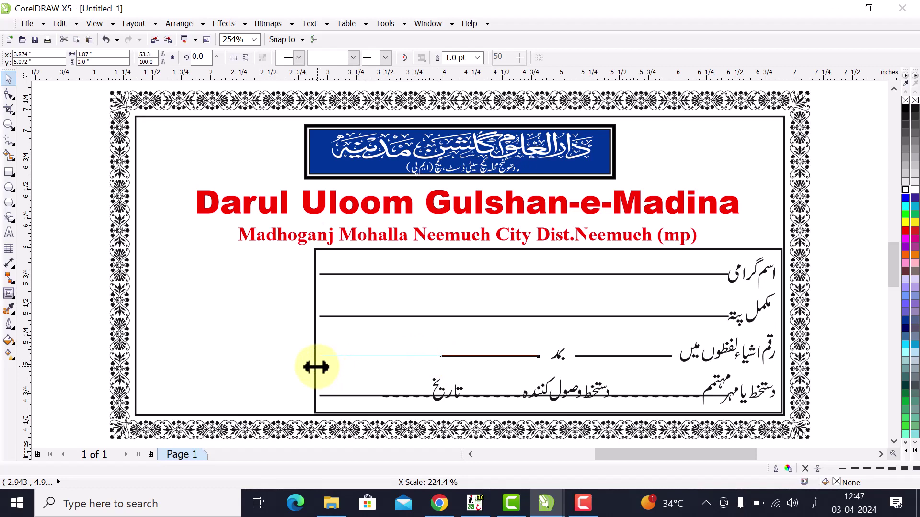
{"action": "left_click_drag", "start_coordinate": [316, 367], "coordinate": [317, 368]}
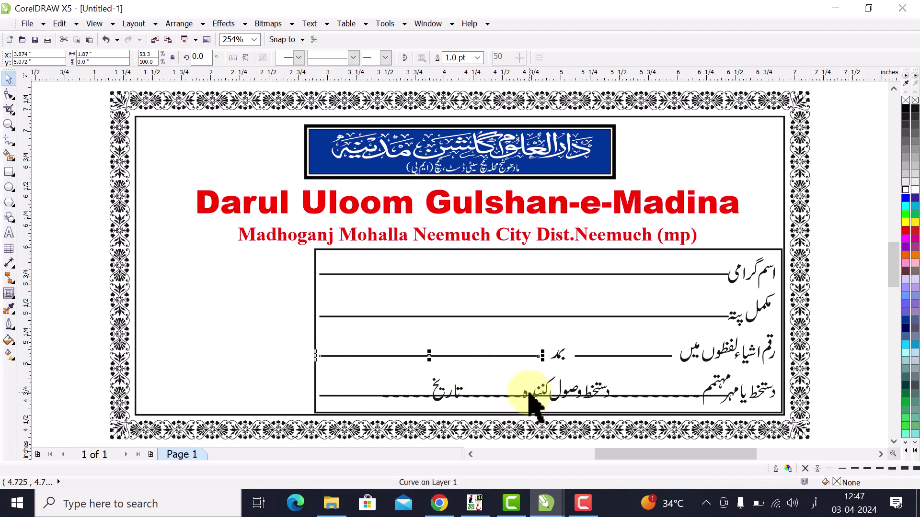
{"action": "key", "text": "Escape"}
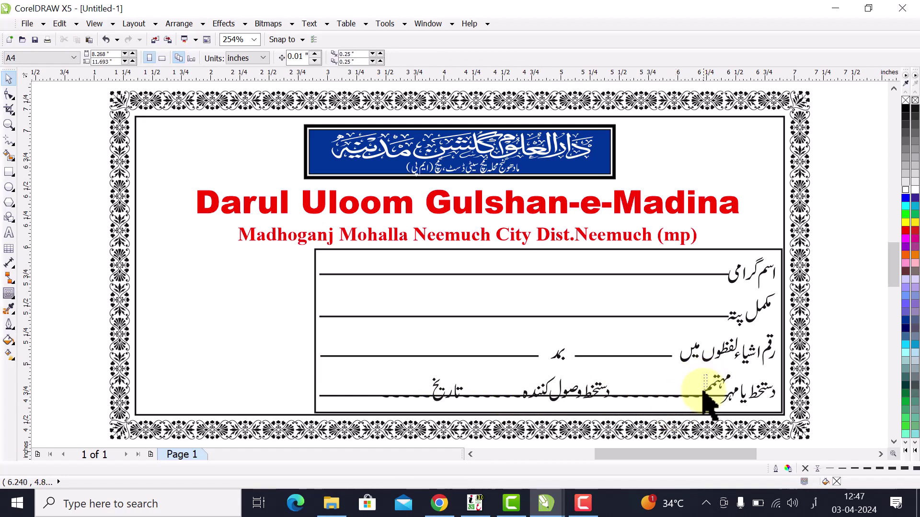
- Delete the dashes between and after the labels in the fourth row, keeping the solid line
{"action": "left_click_drag", "start_coordinate": [707, 375], "coordinate": [611, 423]}
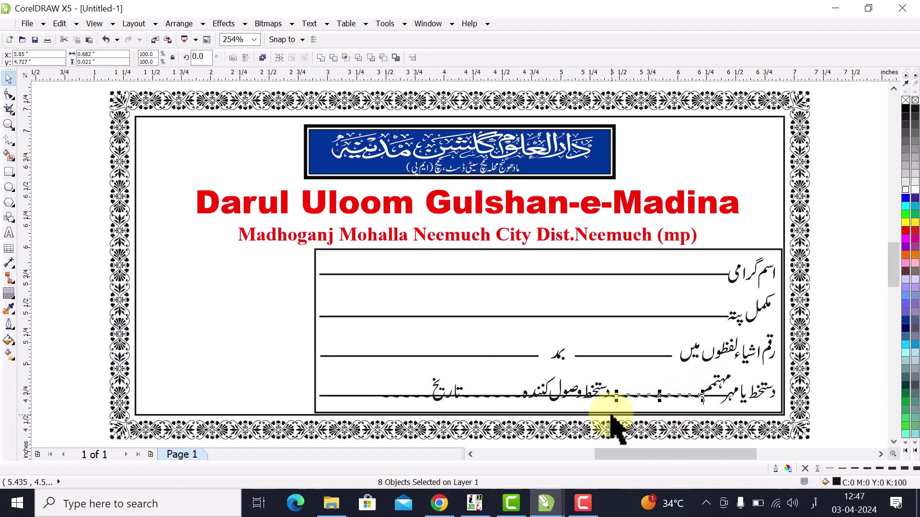
{"action": "mouse_move", "coordinate": [648, 384]}
{"action": "left_mouse_down"}
{"action": "mouse_move", "coordinate": [641, 407]}
{"action": "mouse_move", "coordinate": [599, 408]}
{"action": "left_mouse_up"}
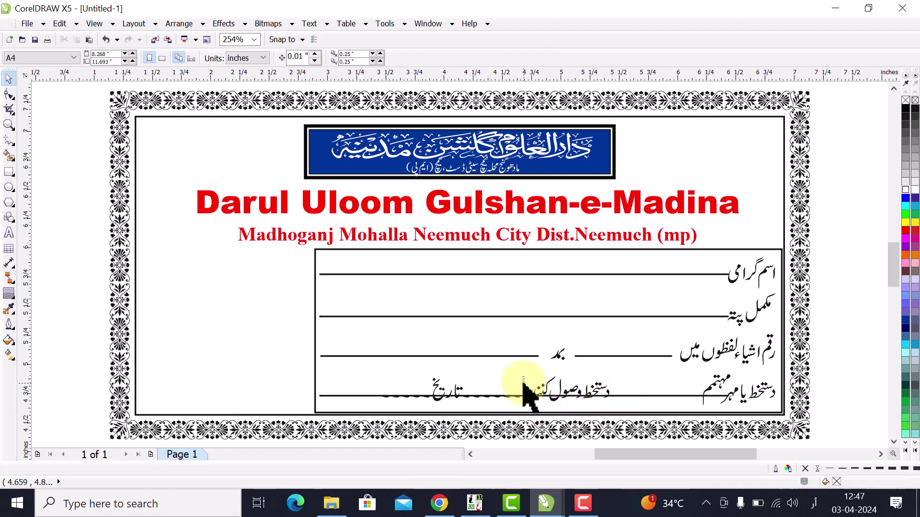
{"action": "mouse_move", "coordinate": [523, 377]}
{"action": "left_mouse_down"}
{"action": "mouse_move", "coordinate": [513, 410]}
{"action": "mouse_move", "coordinate": [463, 408]}
{"action": "mouse_move", "coordinate": [468, 417]}
{"action": "mouse_move", "coordinate": [489, 404]}
{"action": "mouse_move", "coordinate": [380, 369]}
{"action": "mouse_move", "coordinate": [364, 390]}
{"action": "mouse_move", "coordinate": [431, 410]}
{"action": "left_mouse_up"}
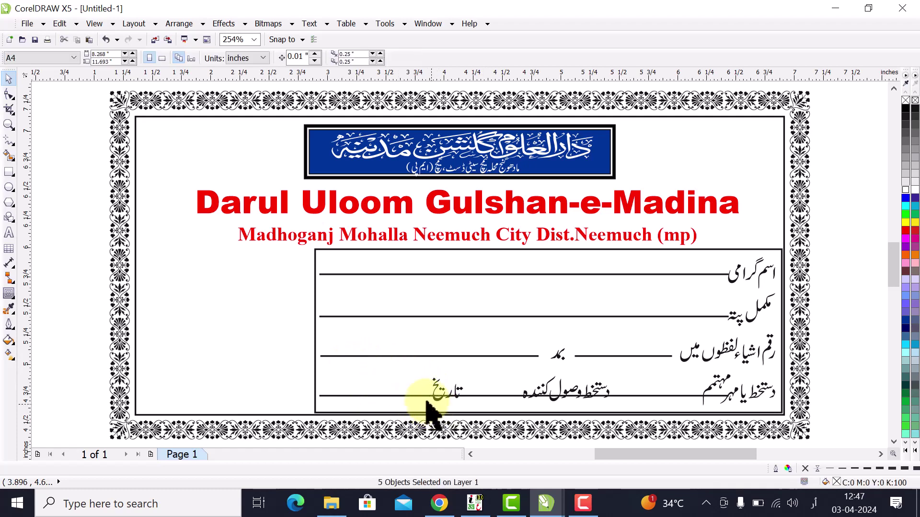
- Clear the remaining dashes in the fourth row and shorten its solid line to about 0.91 inch so it ends beside "تاریخ"
{"action": "key", "text": "Delete"}
{"action": "left_click", "coordinate": [503, 396]}
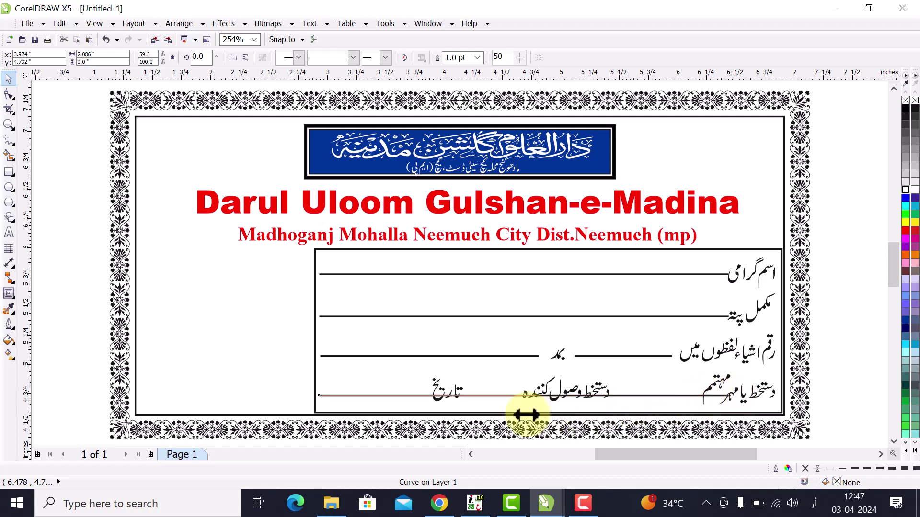
{"action": "left_click_drag", "start_coordinate": [524, 407], "coordinate": [428, 406]}
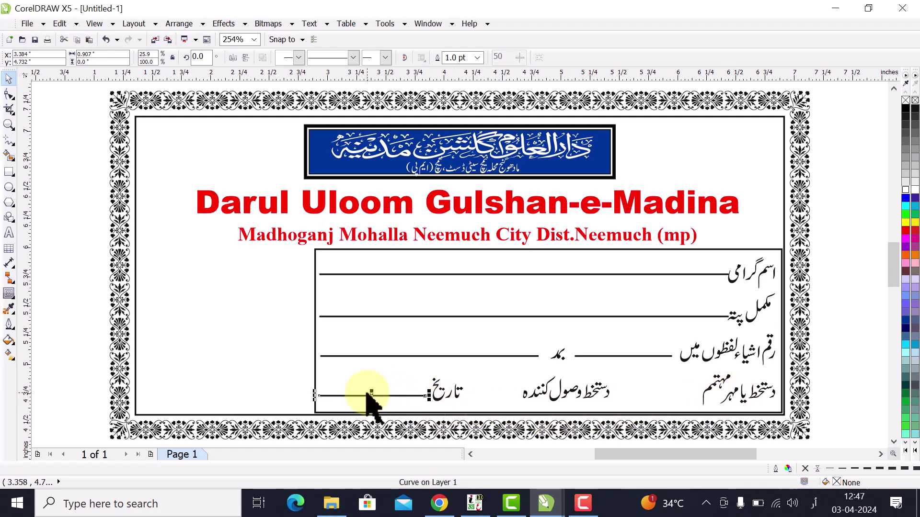
- Copy the short line into the blank between "تاریخ" and "دستخط وصول کنندہ" and shorten it to about 0.5 inch
{"action": "left_click_drag", "start_coordinate": [373, 396], "coordinate": [483, 404]}
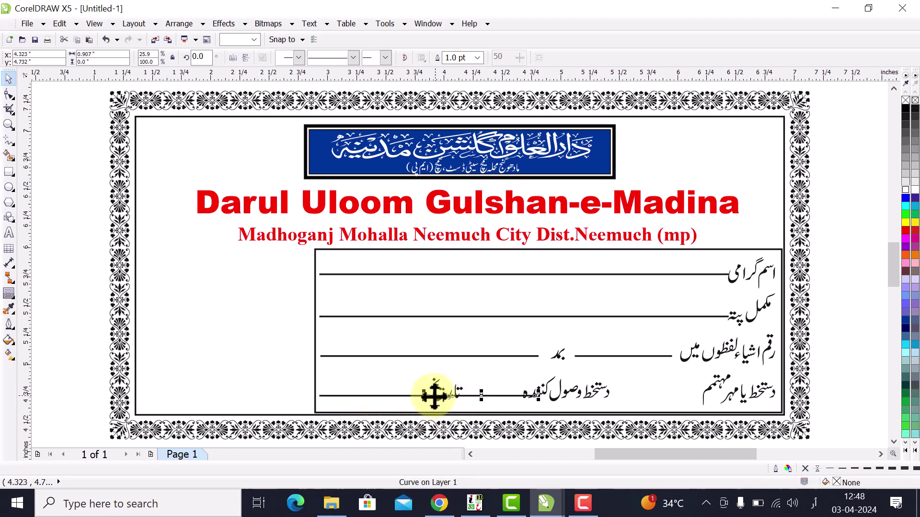
{"action": "left_click_drag", "start_coordinate": [423, 395], "coordinate": [459, 408]}
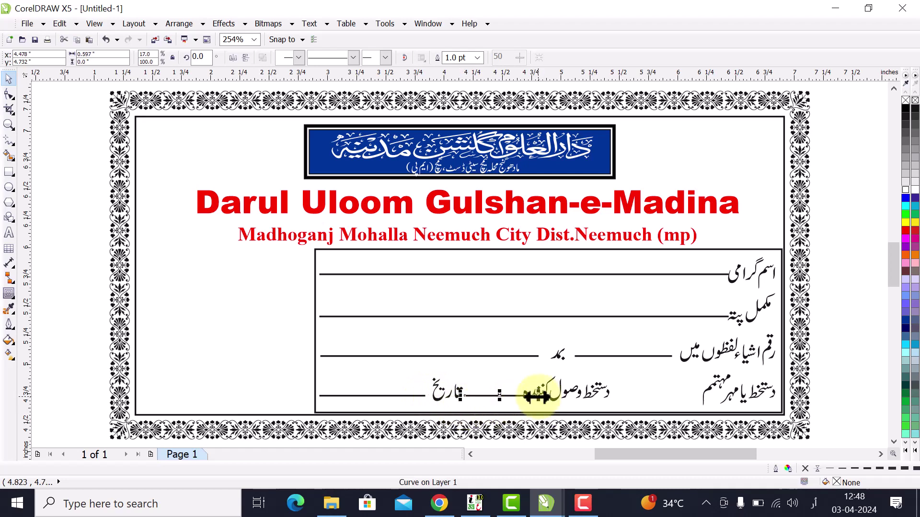
{"action": "left_click_drag", "start_coordinate": [531, 397], "coordinate": [642, 405]}
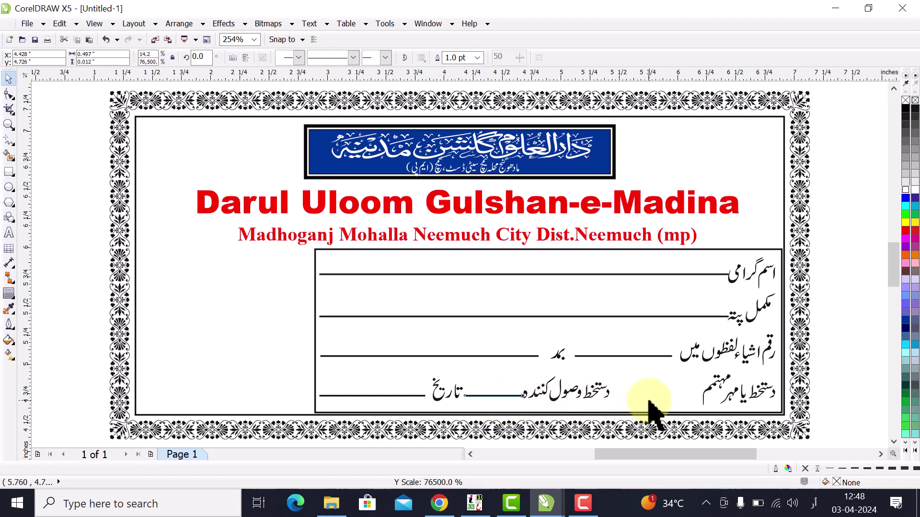
- Copy the line into the blank between "دستخط وصول کنندہ" and "دستخط یا مہر مہتمم" and stretch it to fill that gap
{"action": "left_click_drag", "start_coordinate": [494, 397], "coordinate": [660, 396]}
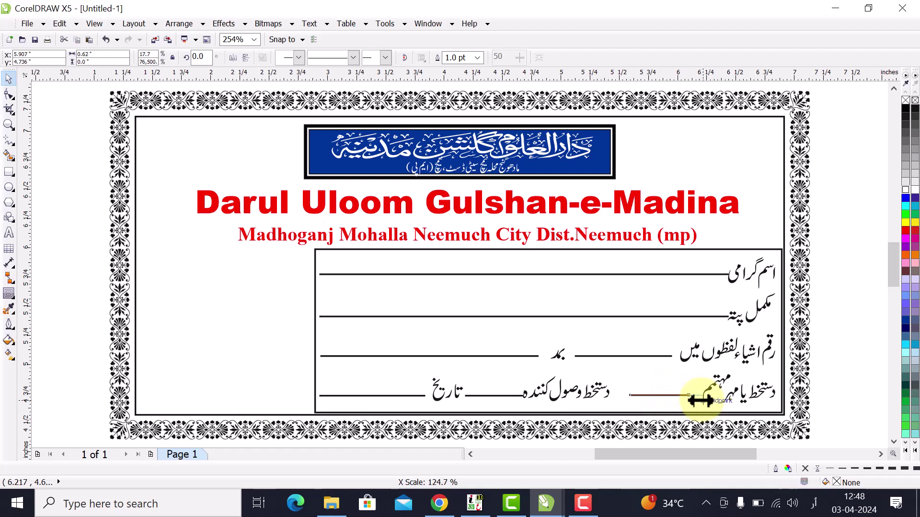
{"action": "left_click_drag", "start_coordinate": [701, 400], "coordinate": [704, 397]}
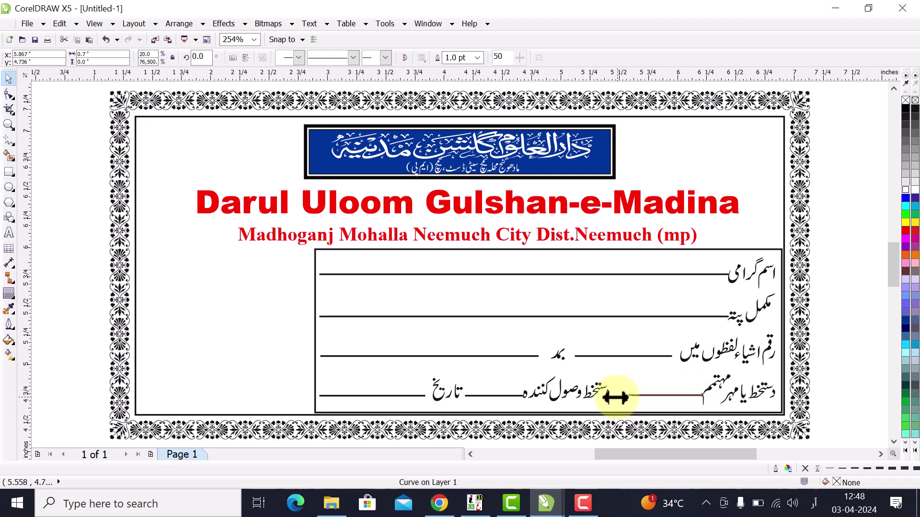
{"action": "left_click", "coordinate": [312, 348]}
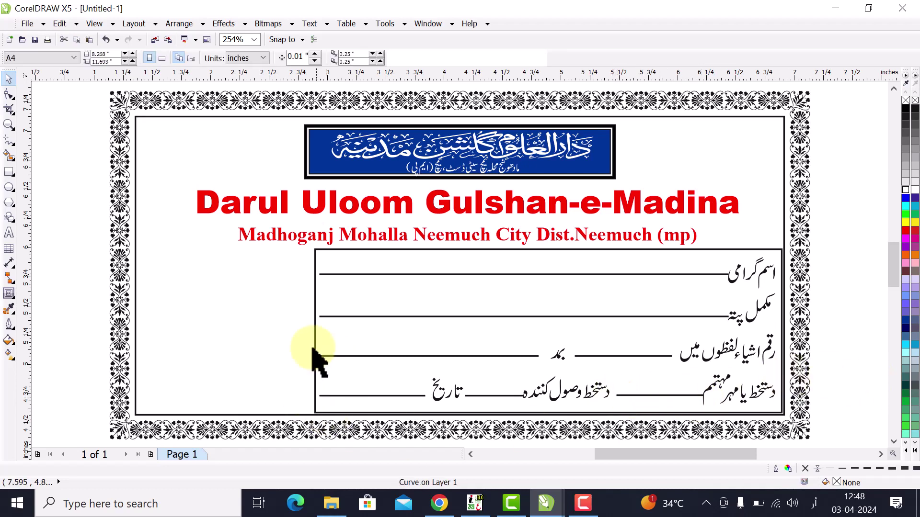
- Draw a rectangle about 0.92 by 0.24 inch over the third row's long line and align their left edges
{"action": "left_click", "coordinate": [9, 171]}
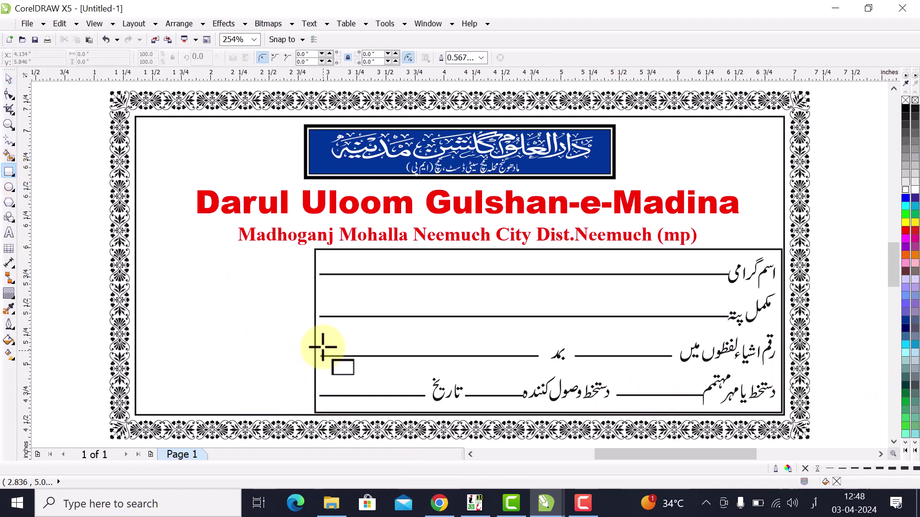
{"action": "left_click_drag", "start_coordinate": [324, 345], "coordinate": [430, 373]}
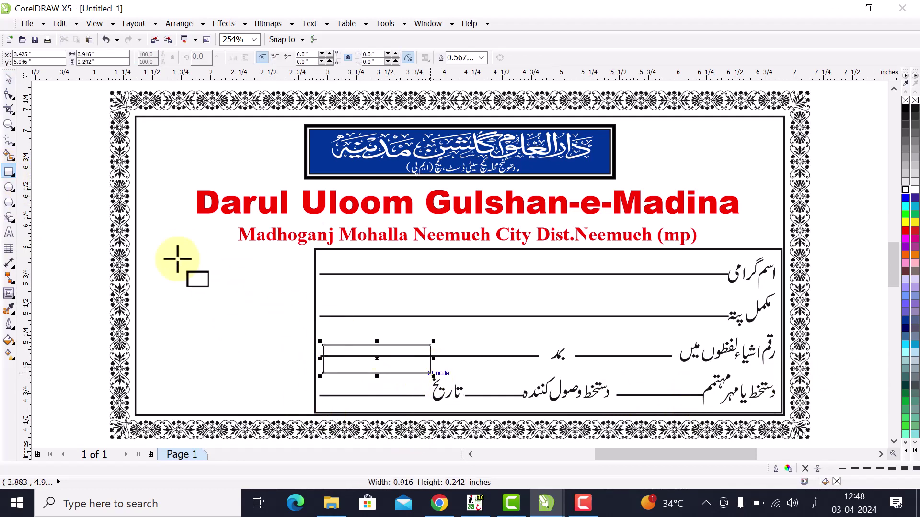
{"action": "left_click", "coordinate": [7, 80]}
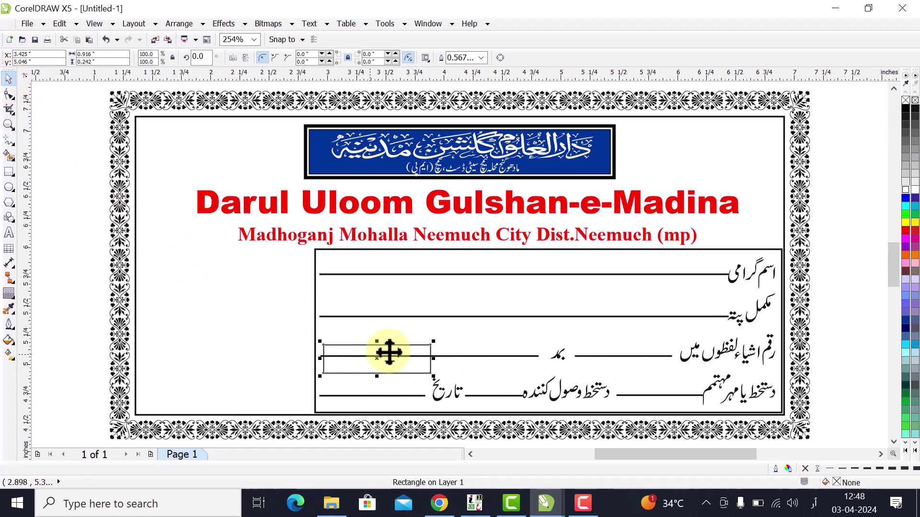
{"action": "left_click", "coordinate": [476, 357], "text": "shift"}
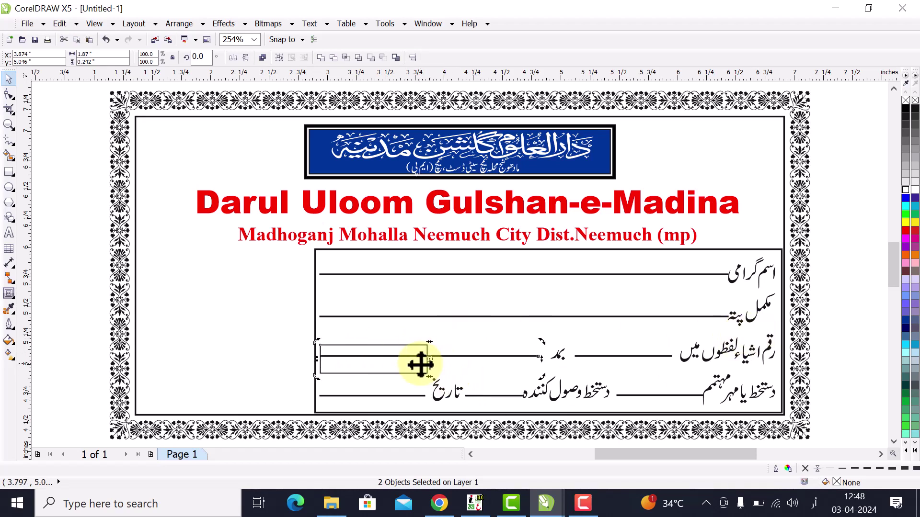
- Fill the new rectangle with white and set its outline width to 1.0 pt
{"action": "left_click", "coordinate": [405, 366]}
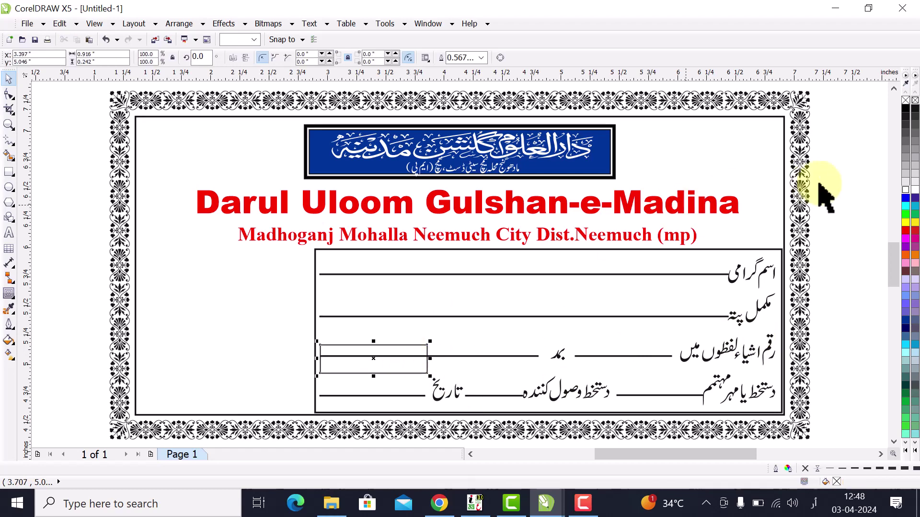
{"action": "left_click", "coordinate": [903, 191]}
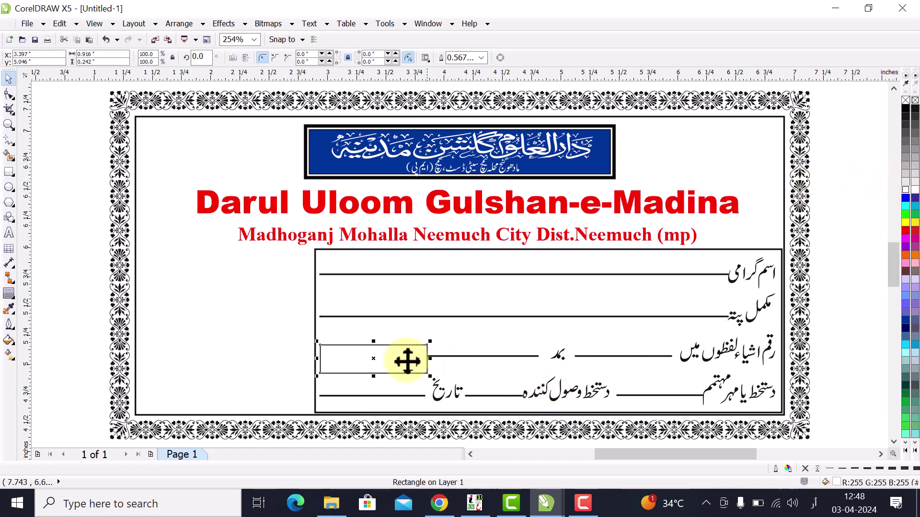
{"action": "left_click", "coordinate": [481, 58]}
{"action": "left_click", "coordinate": [468, 113]}
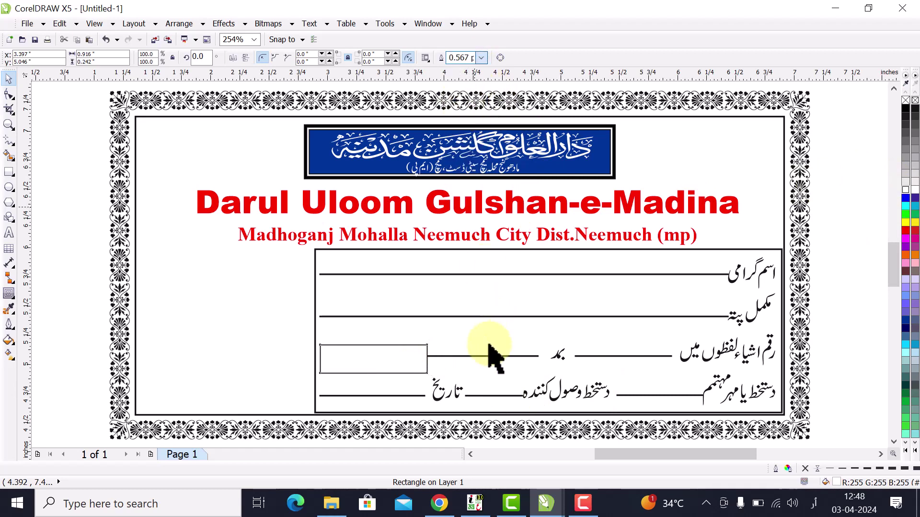
- Make a narrower copy of the white rectangle, about 0.31 inch wide, at its left end as a small cell
{"action": "left_click", "coordinate": [429, 363]}
{"action": "left_click_drag", "start_coordinate": [425, 359], "coordinate": [357, 367]}
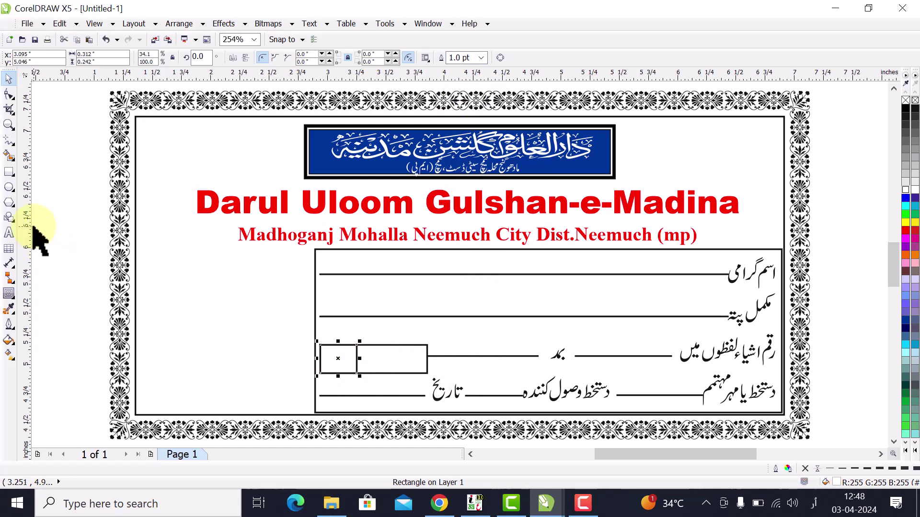
- Add the text "rs" beside the border using the English (India) keyboard and change it to sentence case
{"action": "left_click", "coordinate": [33, 241]}
{"action": "key", "text": "F8"}
{"action": "left_click", "coordinate": [76, 253]}
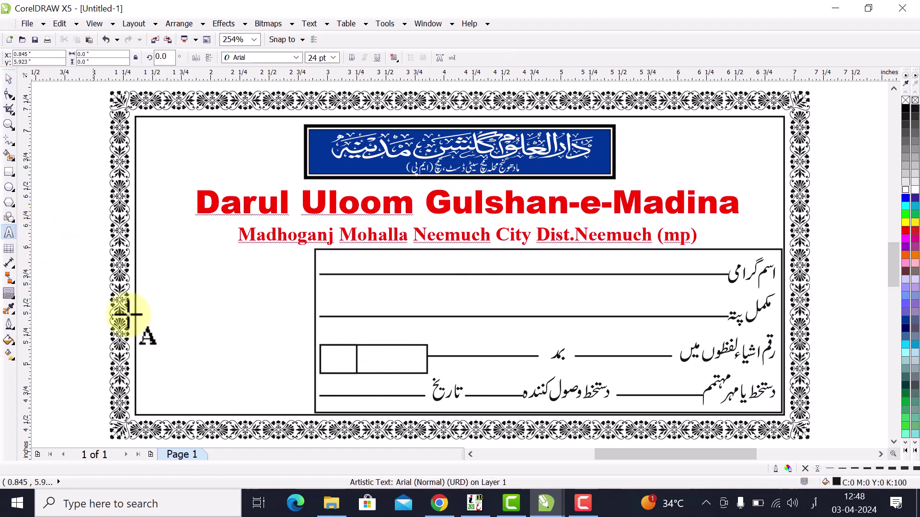
{"action": "left_click", "coordinate": [815, 504]}
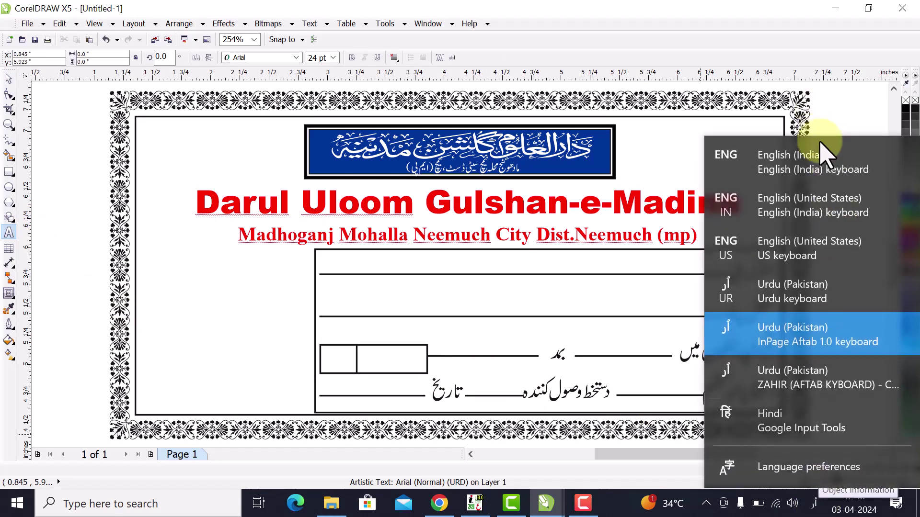
{"action": "left_click", "coordinate": [810, 160]}
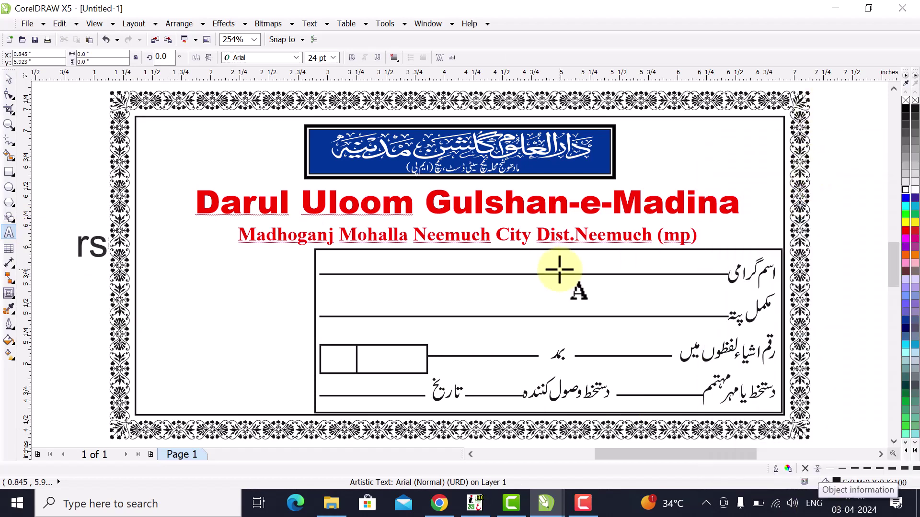
{"action": "key", "text": "ctrl+a"}
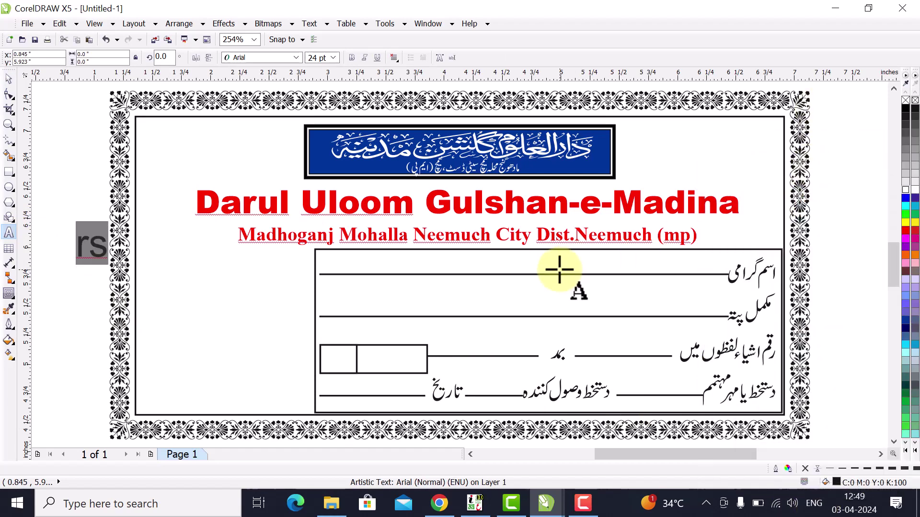
{"action": "key", "text": "shift+F3"}
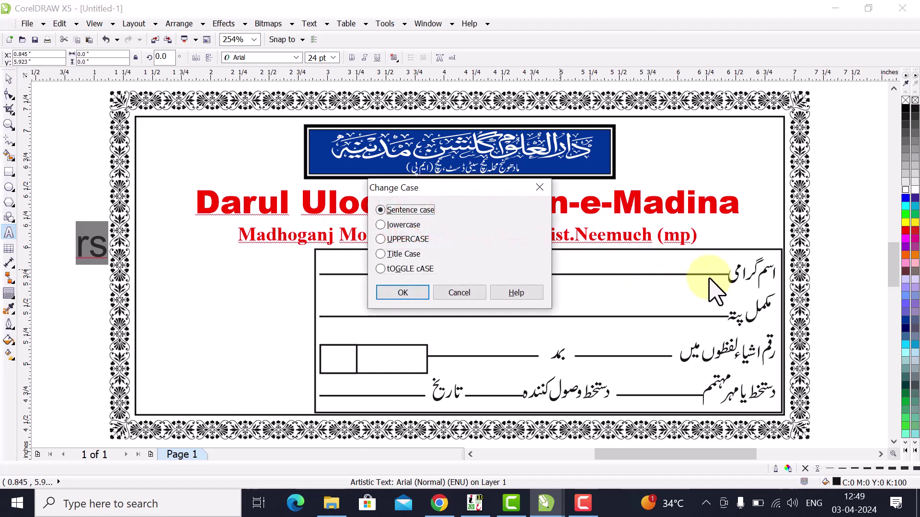
{"action": "left_click", "coordinate": [392, 287]}
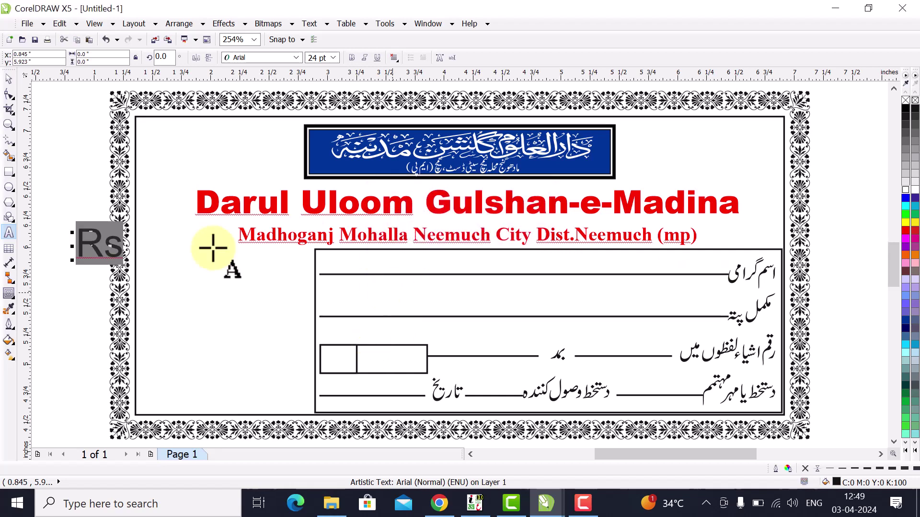
- Set the "Rs" text to 14 pt and centre it in the small cell of the third row
{"action": "left_click", "coordinate": [8, 78]}
{"action": "left_click", "coordinate": [334, 58]}
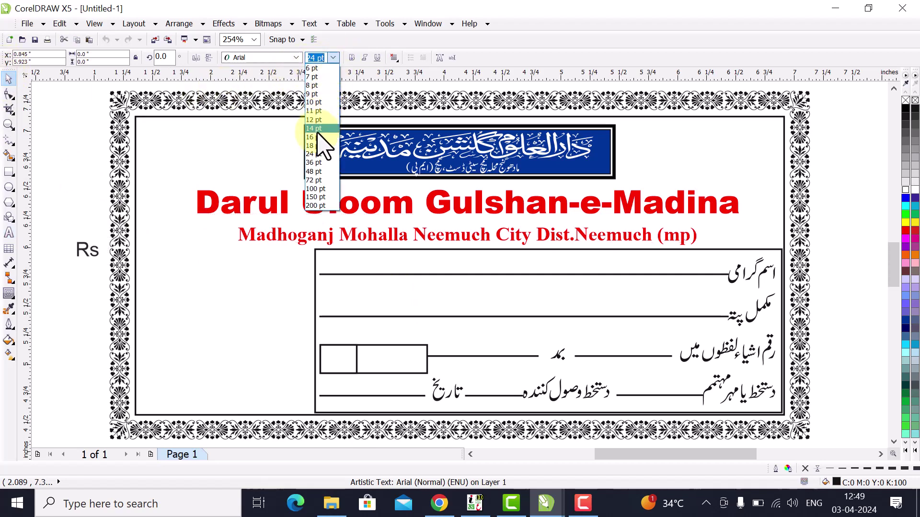
{"action": "left_click", "coordinate": [316, 128]}
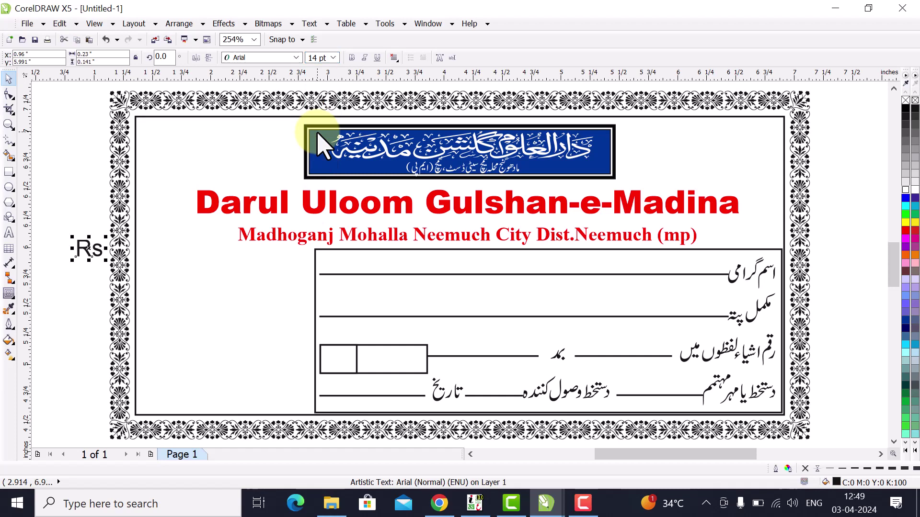
{"action": "left_click_drag", "start_coordinate": [90, 249], "coordinate": [338, 360]}
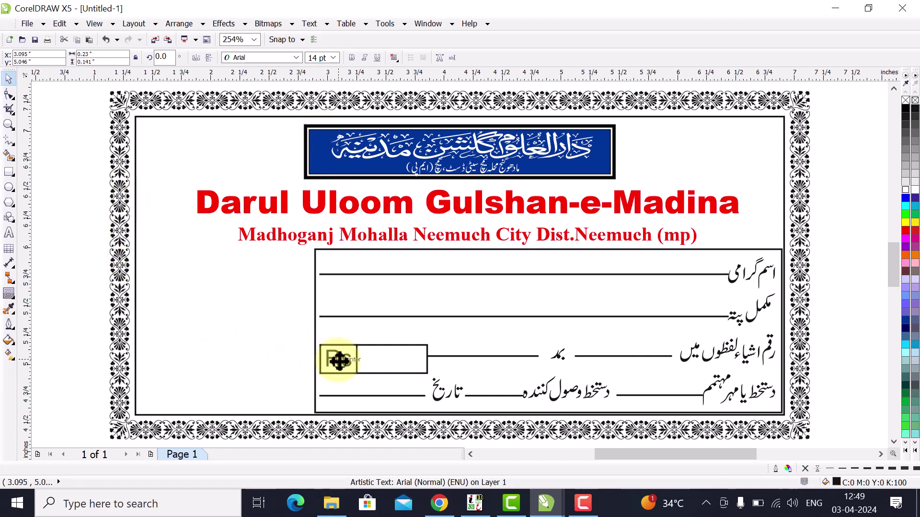
{"action": "left_click", "coordinate": [69, 277]}
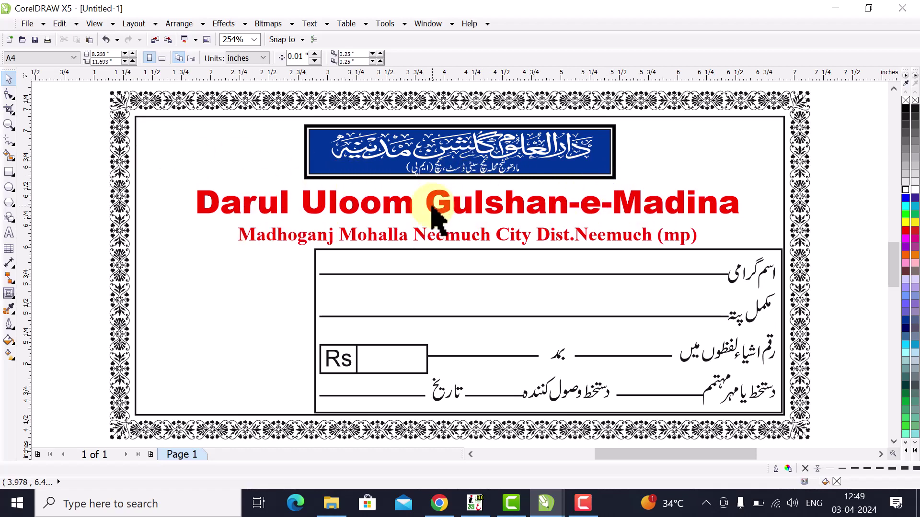
- Change the outline colour of the large rectangle inside the floral border to red
{"action": "left_click", "coordinate": [223, 117]}
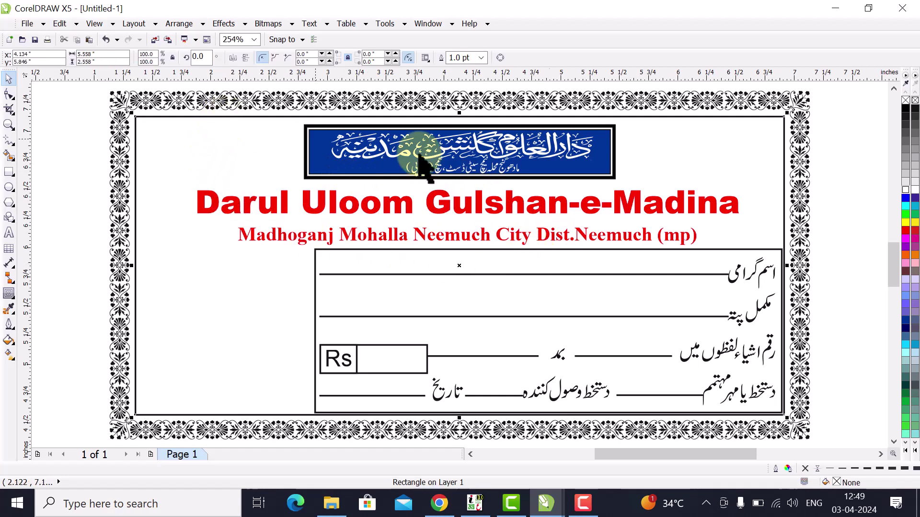
{"action": "right_click", "coordinate": [905, 231]}
{"action": "left_click", "coordinate": [818, 137]}
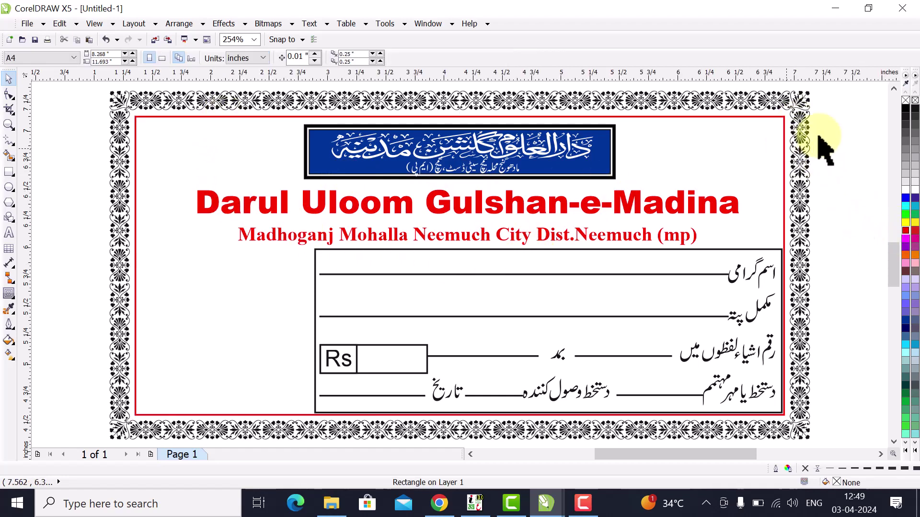
- Fill the upper and lower halves of the floral border with red, undoing the first colour attempt on the upper half
{"action": "left_click", "coordinate": [802, 126]}
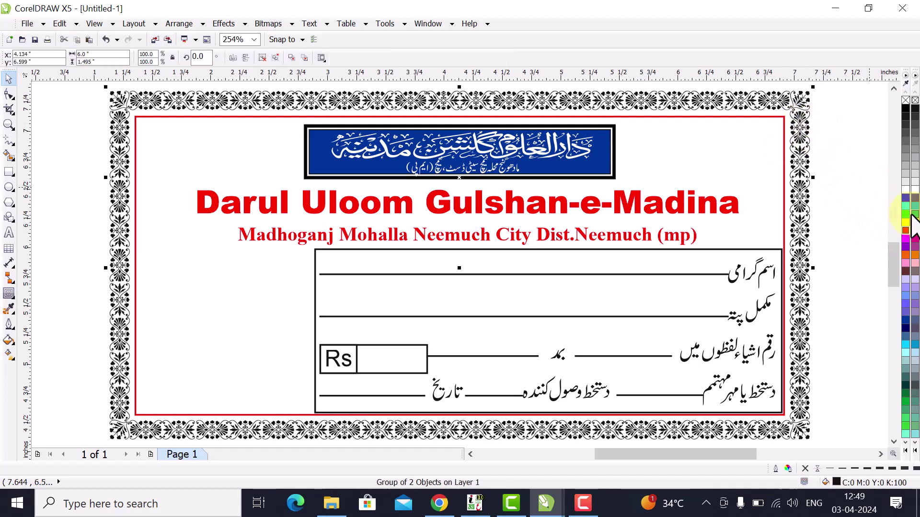
{"action": "left_click", "coordinate": [905, 230]}
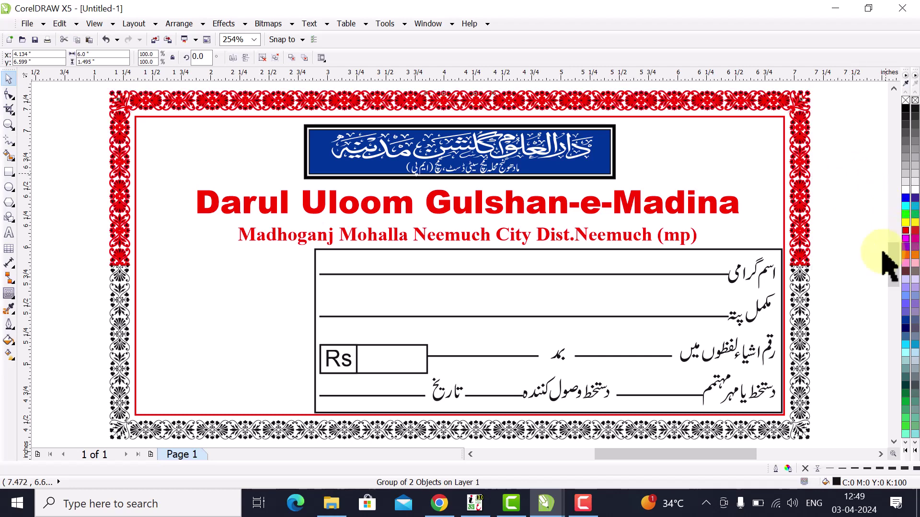
{"action": "key", "text": "ctrl+z"}
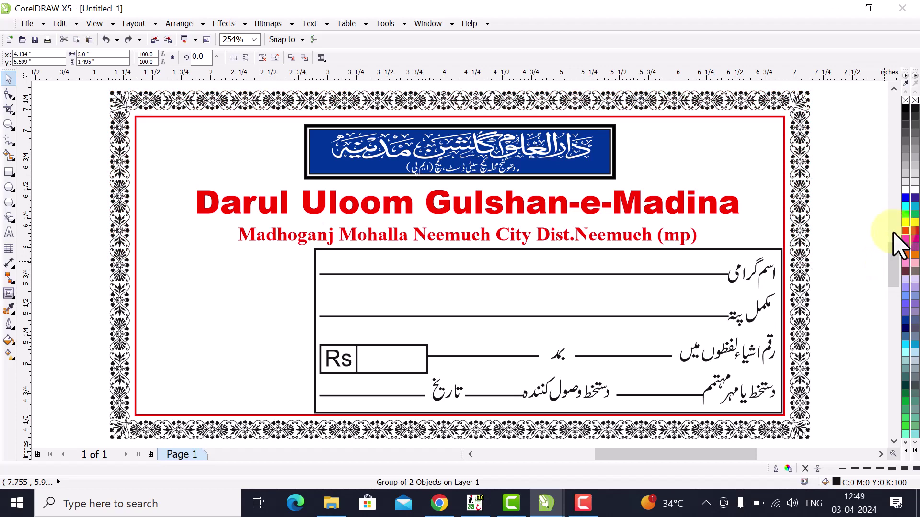
{"action": "left_click", "coordinate": [905, 231]}
{"action": "left_click", "coordinate": [829, 273]}
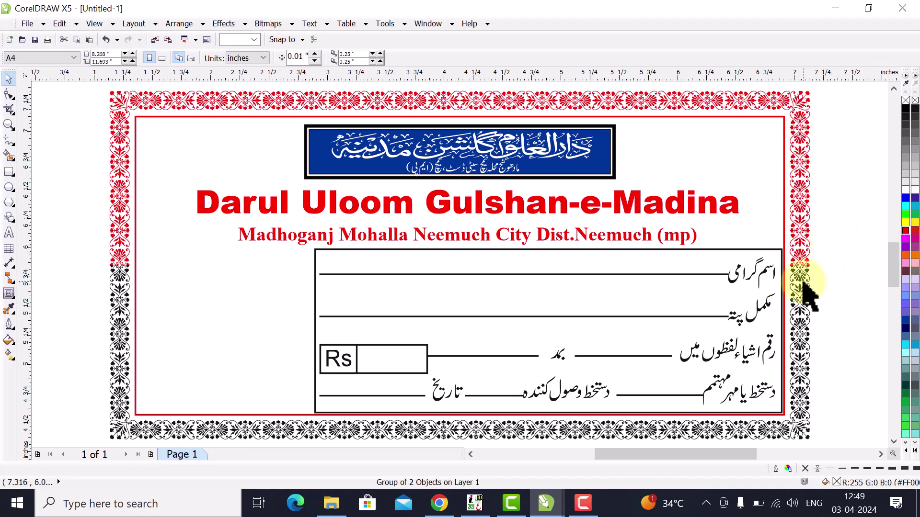
{"action": "left_click", "coordinate": [805, 287]}
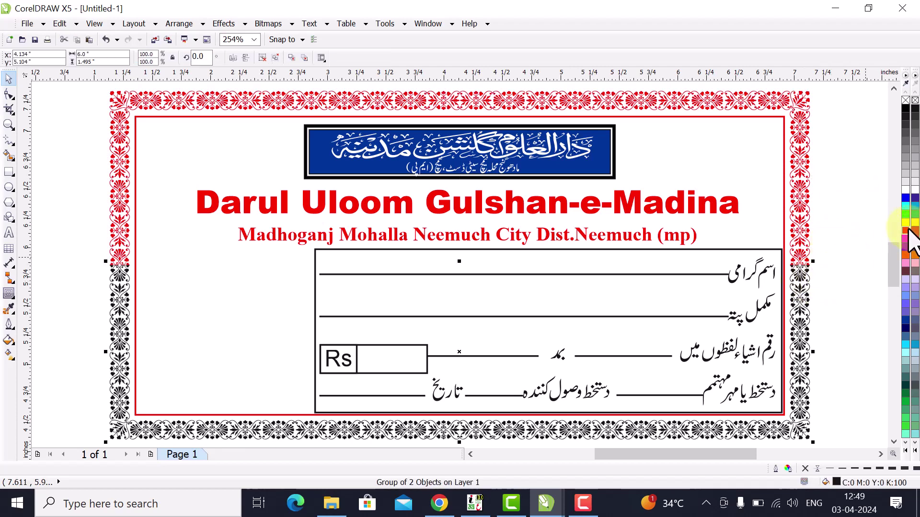
{"action": "left_click", "coordinate": [906, 230]}
{"action": "left_click", "coordinate": [839, 243]}
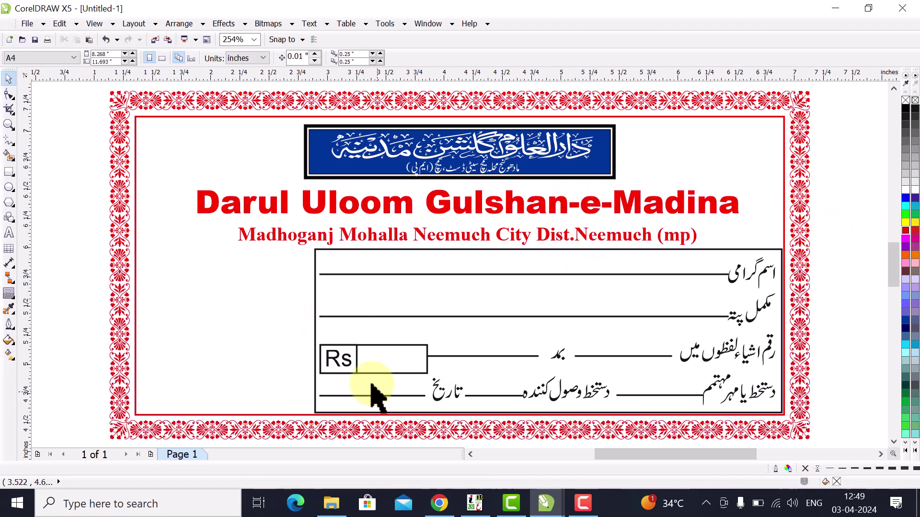
- Switch to InPage and delete the text box holding the four rows of Urdu labels
{"action": "left_click", "coordinate": [476, 511]}
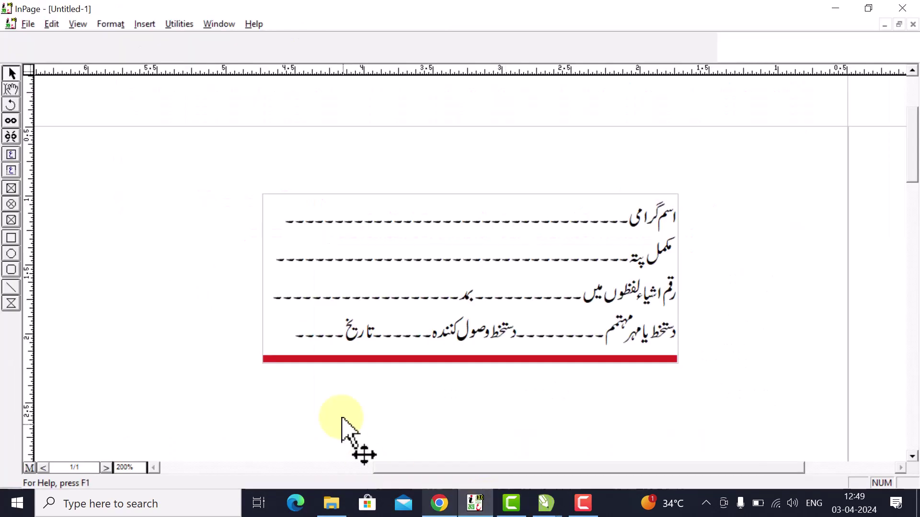
{"action": "left_click", "coordinate": [12, 73]}
{"action": "left_click", "coordinate": [265, 282]}
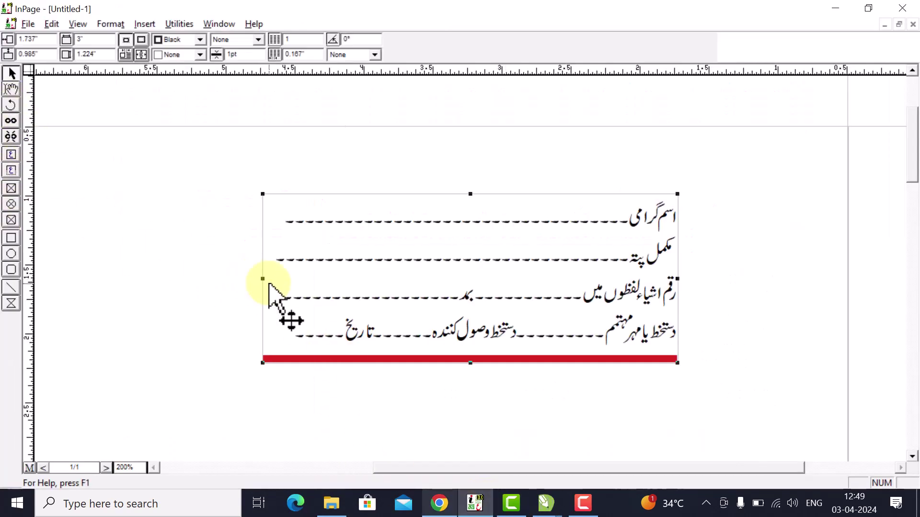
{"action": "key", "text": "Delete"}
- Write a 24 pt Urdu line on the page reading "جلدنمبر", a long row of dashes, and "رسیدنمبر"
{"action": "left_click", "coordinate": [12, 90]}
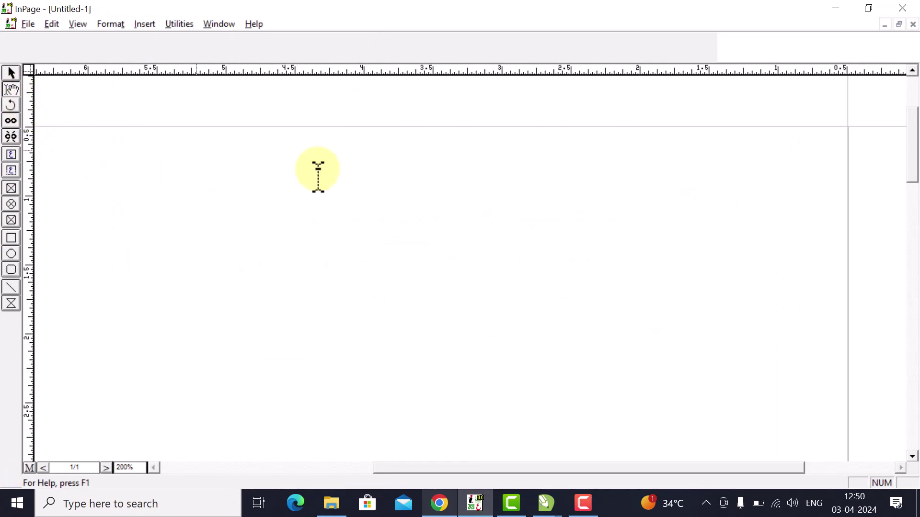
{"action": "left_click", "coordinate": [558, 203]}
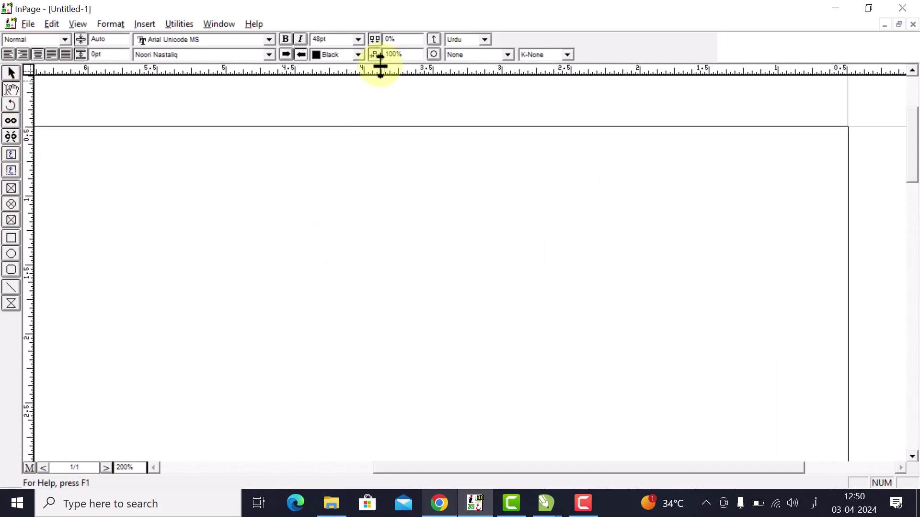
{"action": "left_click", "coordinate": [357, 39]}
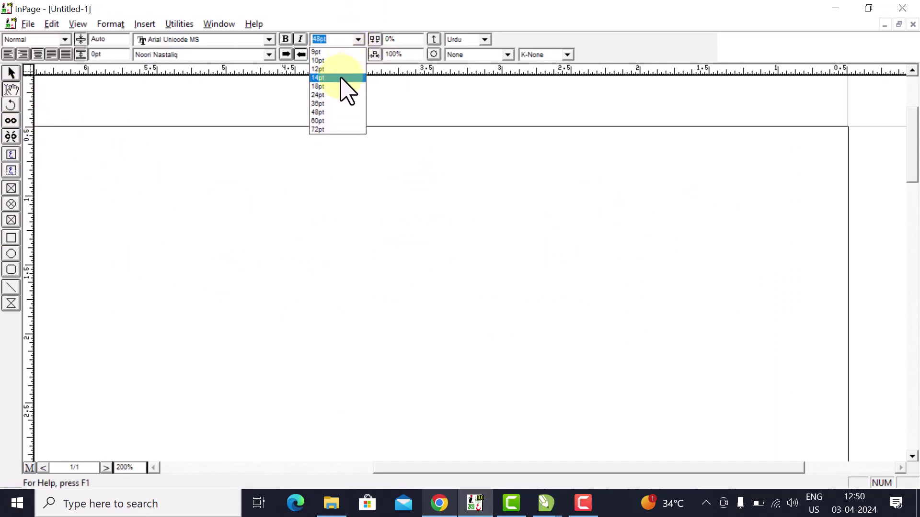
{"action": "left_click", "coordinate": [331, 95]}
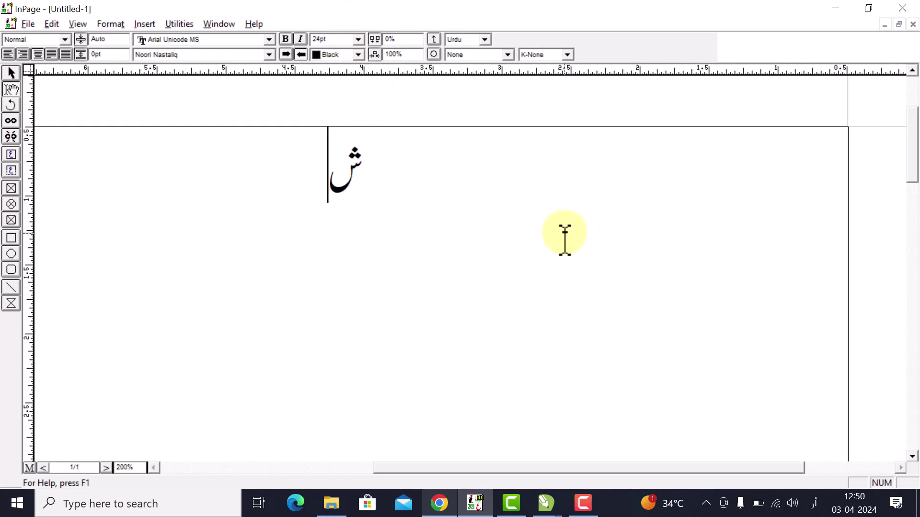
{"action": "type", "text": "اک"}
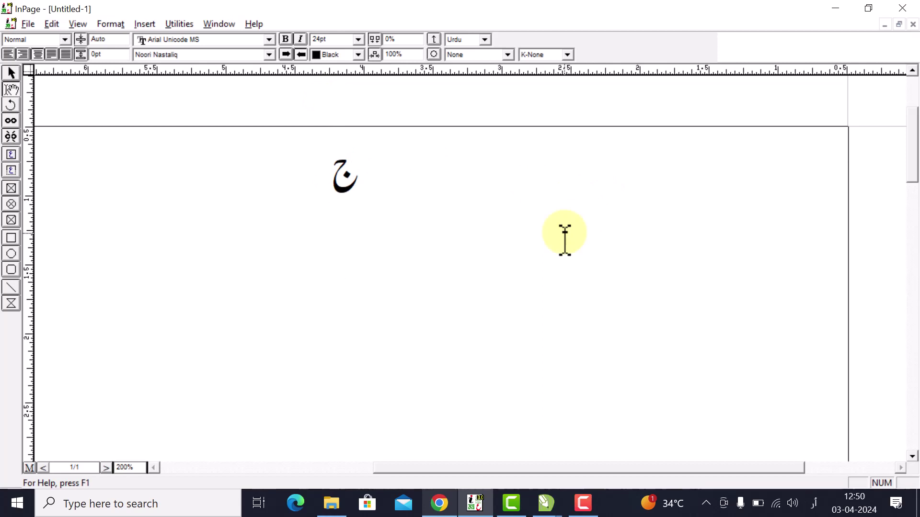
{"action": "type", "text": "ل"}
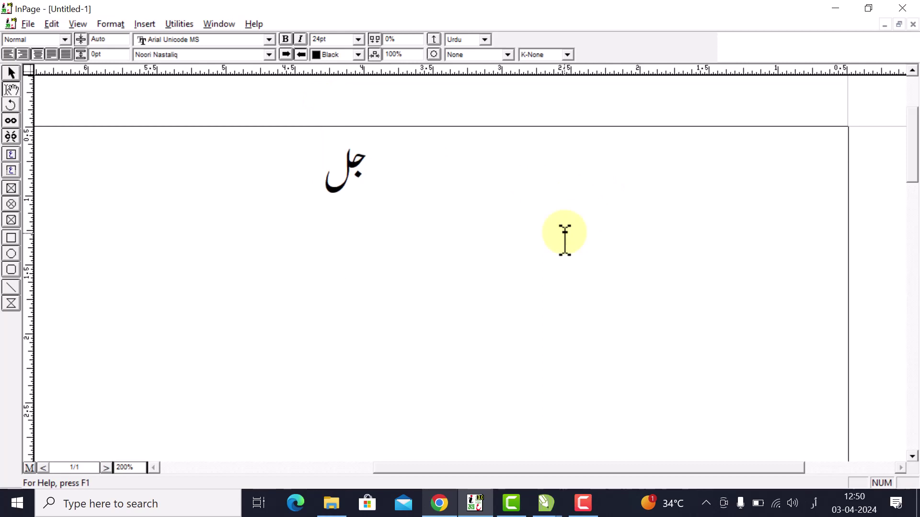
{"action": "type", "text": "دنمبر"}
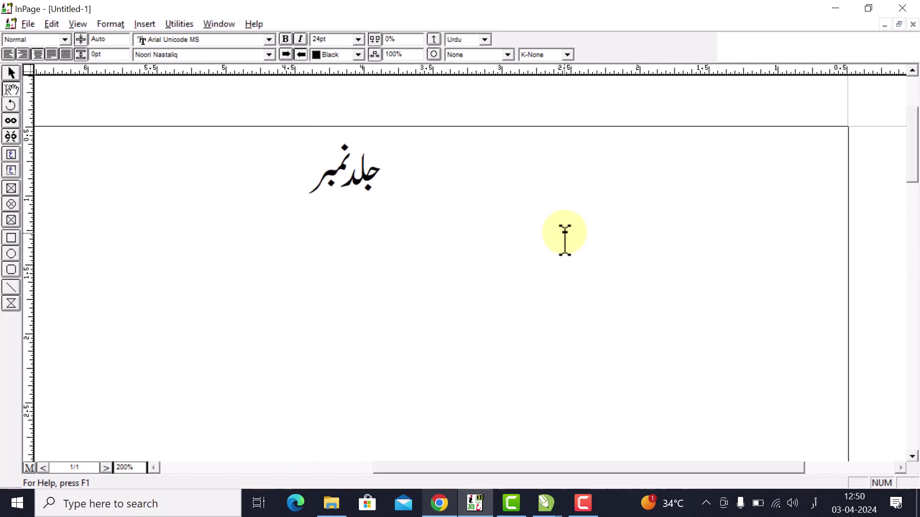
{"action": "type", "text": "-------------------------"}
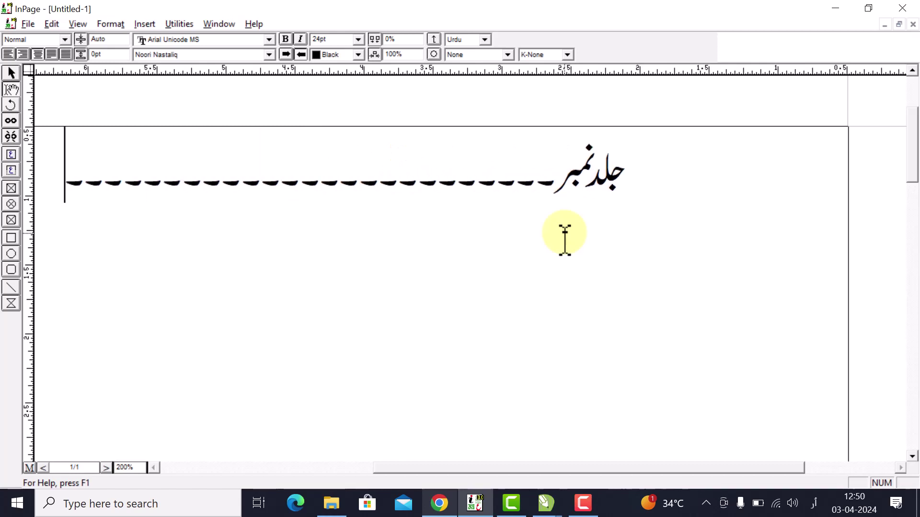
{"action": "type", "text": "رس"}
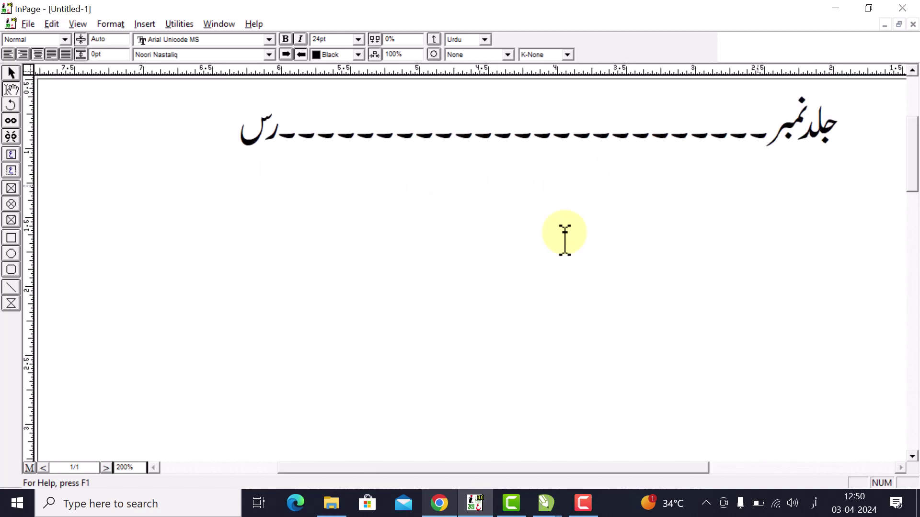
{"action": "type", "text": "ید"}
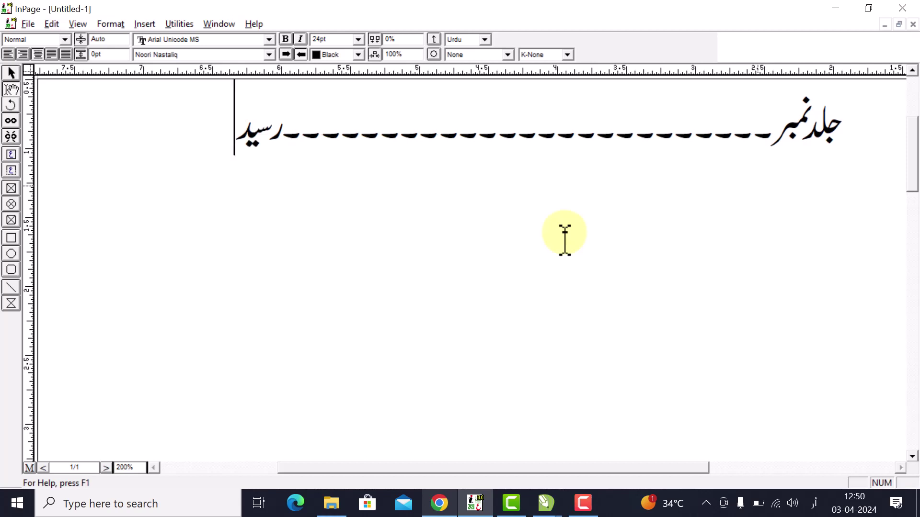
{"action": "type", "text": "نمبر"}
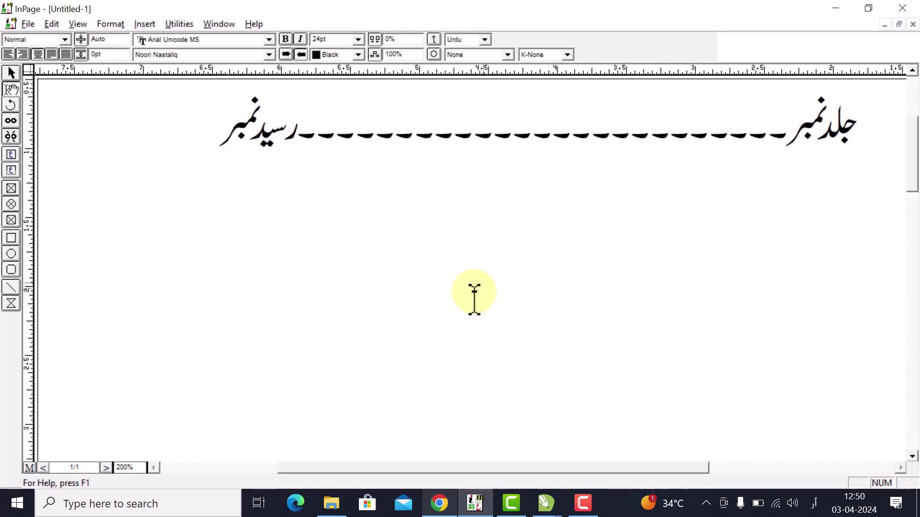
- Save the InPage page with the new label line as a PDF
{"action": "left_click", "coordinate": [12, 72]}
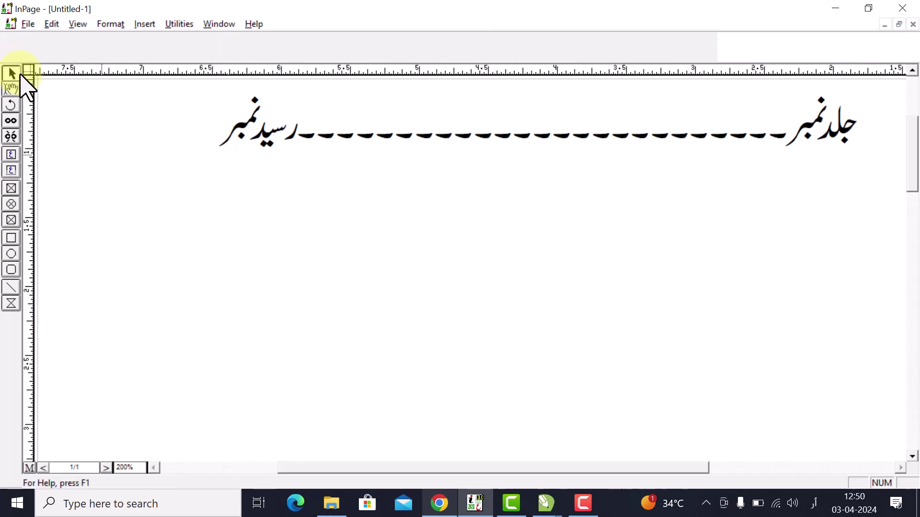
{"action": "left_click", "coordinate": [26, 27]}
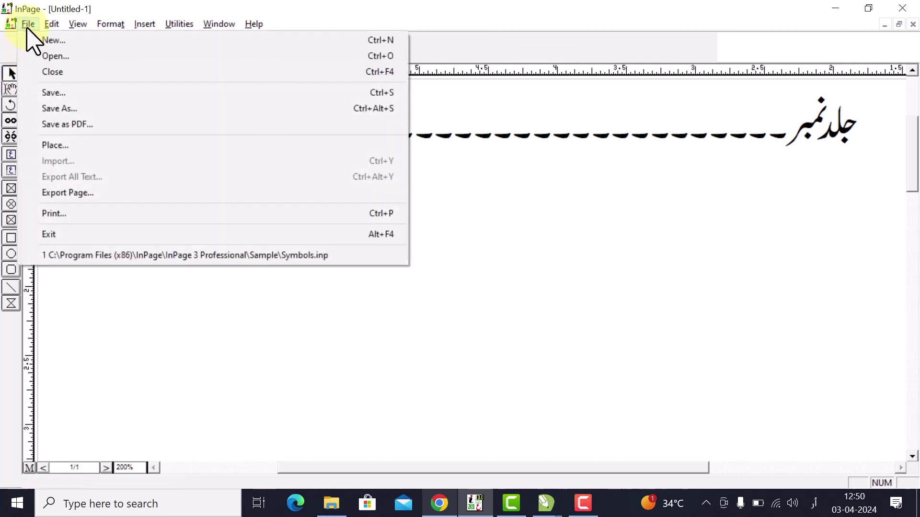
{"action": "left_click", "coordinate": [78, 125]}
{"action": "left_click", "coordinate": [569, 167]}
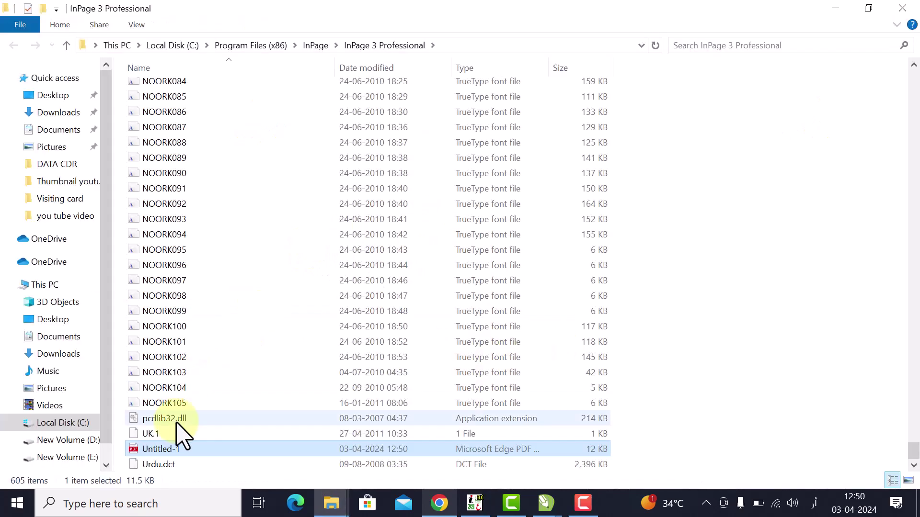
- Import the Untitled-1 PDF into the CorelDRAW receipt with its text as curves, and place it above the floral border
{"action": "left_click_drag", "start_coordinate": [187, 453], "coordinate": [323, 251]}
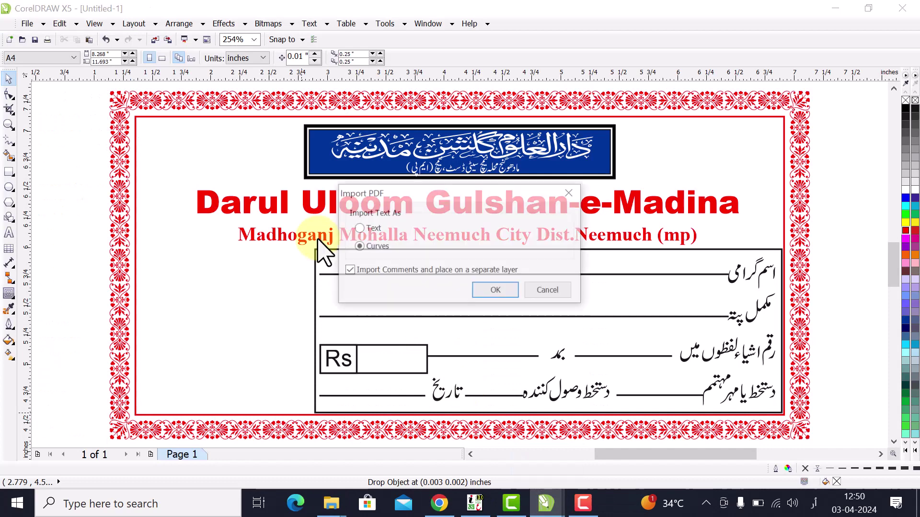
{"action": "left_click", "coordinate": [479, 294]}
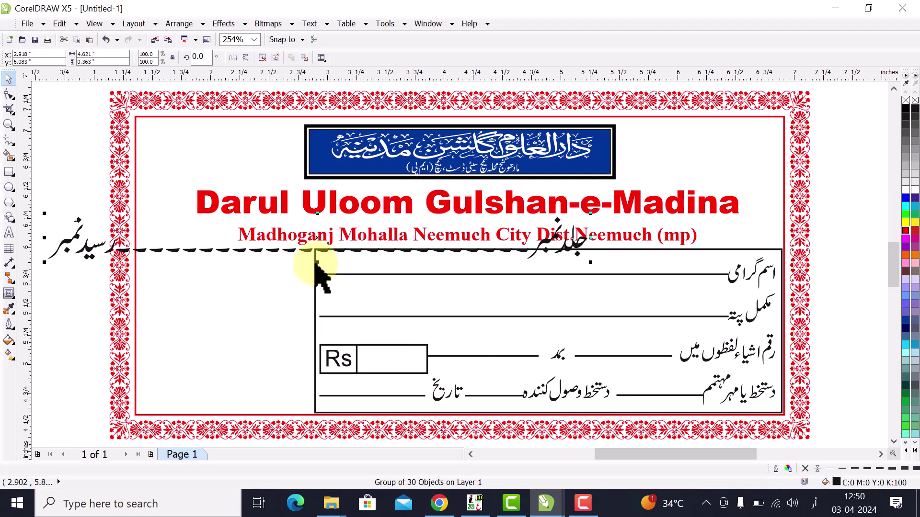
{"action": "left_click_drag", "start_coordinate": [318, 239], "coordinate": [471, 158]}
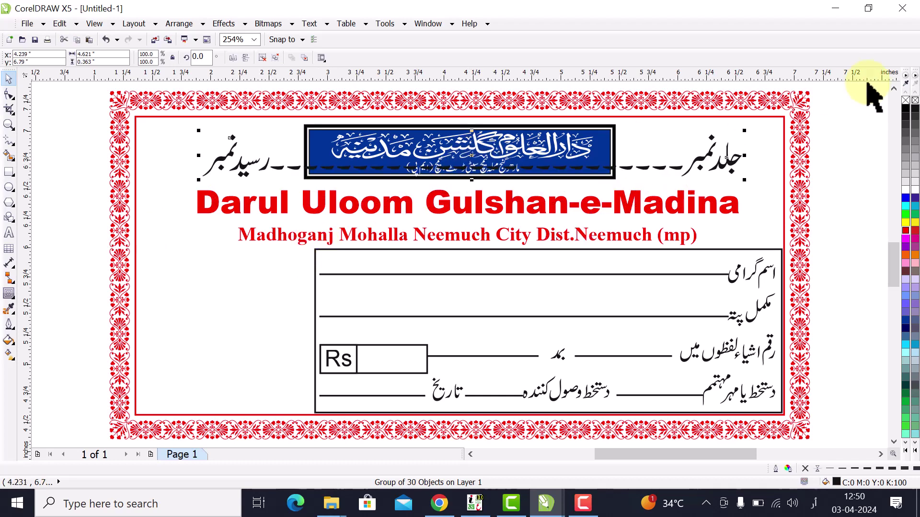
{"action": "left_click", "coordinate": [892, 89]}
{"action": "left_click", "coordinate": [892, 90]}
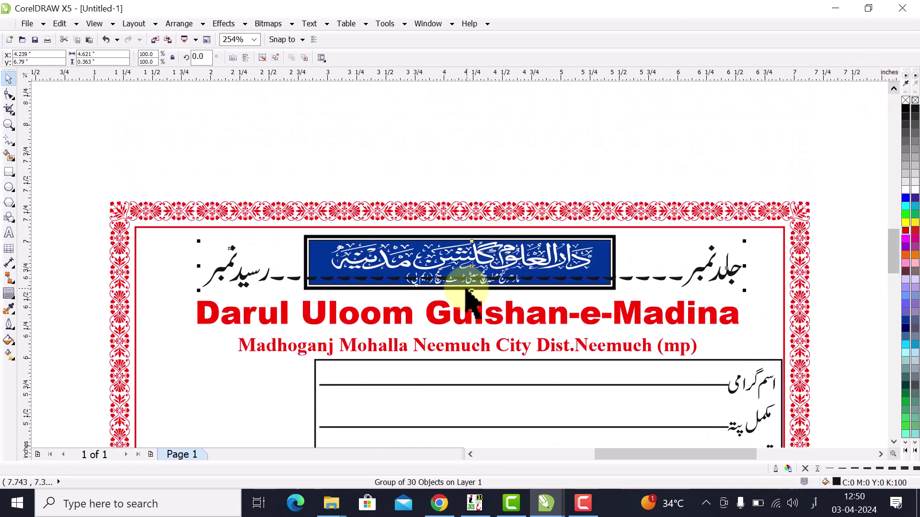
{"action": "left_click_drag", "start_coordinate": [472, 269], "coordinate": [468, 140]}
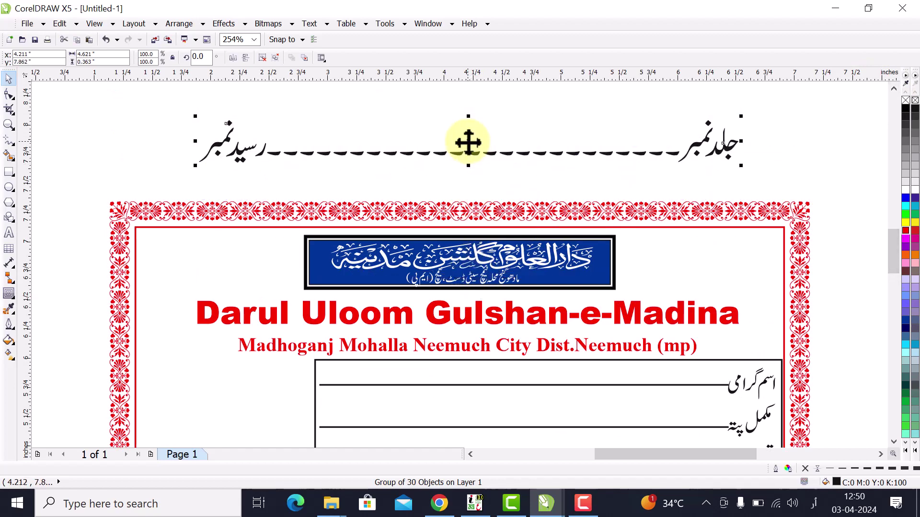
- Ungroup the imported line and delete all the dashes between the two Urdu labels
{"action": "left_click", "coordinate": [267, 57]}
{"action": "left_click", "coordinate": [298, 126]}
{"action": "left_click_drag", "start_coordinate": [271, 118], "coordinate": [683, 190]}
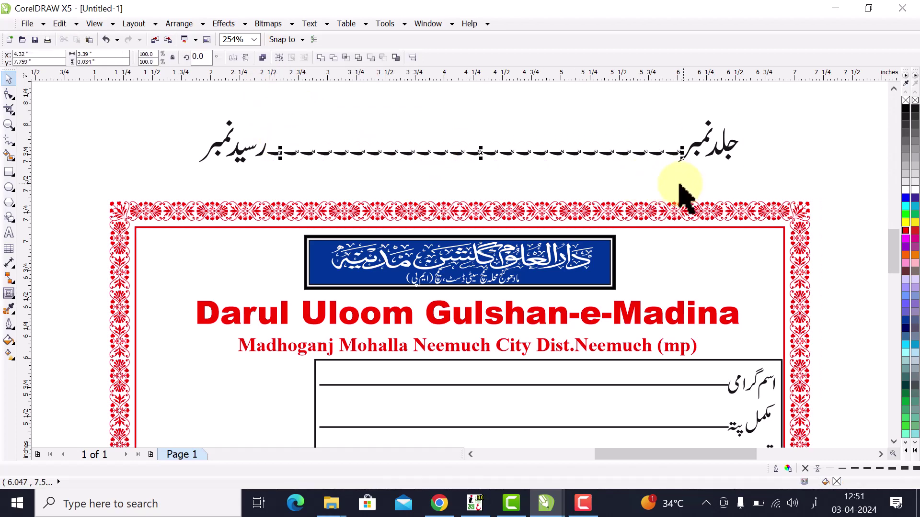
{"action": "key", "text": "Delete"}
{"action": "left_click_drag", "start_coordinate": [310, 139], "coordinate": [262, 168]}
{"action": "key", "text": "Delete"}
- Group the letters of "رسیدنمبر" and of "جلدنمبر" into one group per label
{"action": "left_click_drag", "start_coordinate": [186, 100], "coordinate": [302, 191]}
{"action": "left_click", "coordinate": [280, 58]}
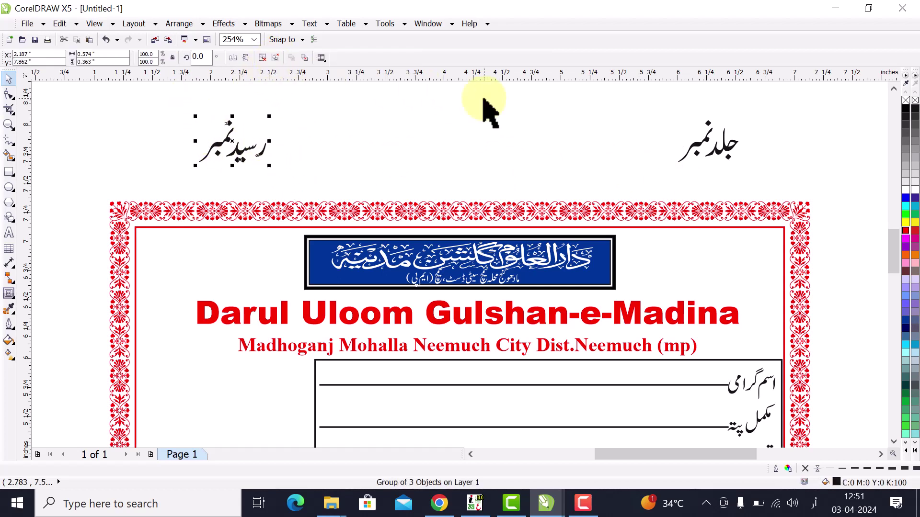
{"action": "left_click", "coordinate": [690, 96]}
{"action": "left_click_drag", "start_coordinate": [676, 100], "coordinate": [776, 189]}
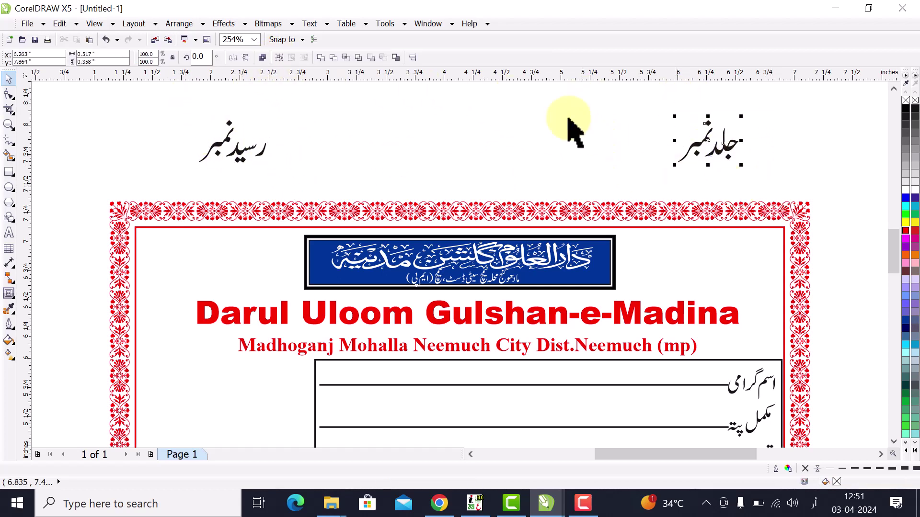
{"action": "left_click", "coordinate": [279, 58]}
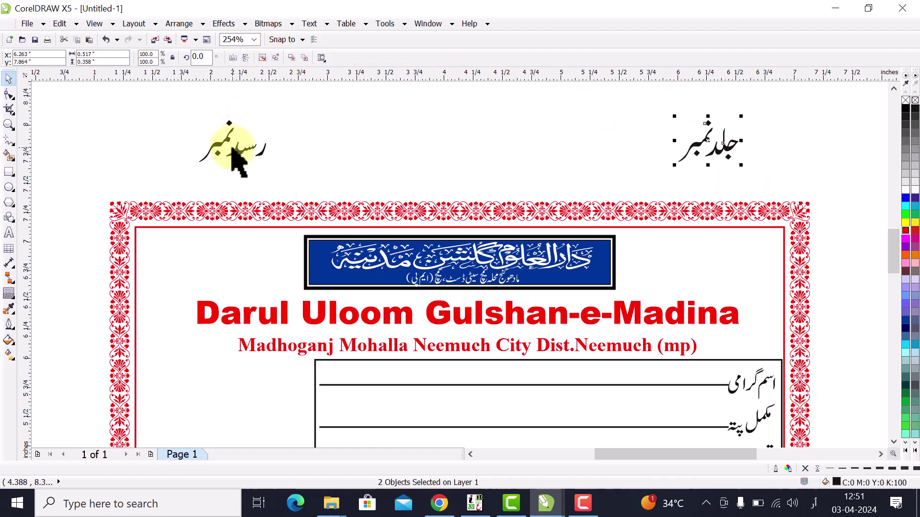
- Move "رسیدنمبر" to the left of the blue title banner and "جلدنمبر" to its right, inside the border
{"action": "left_click", "coordinate": [240, 151]}
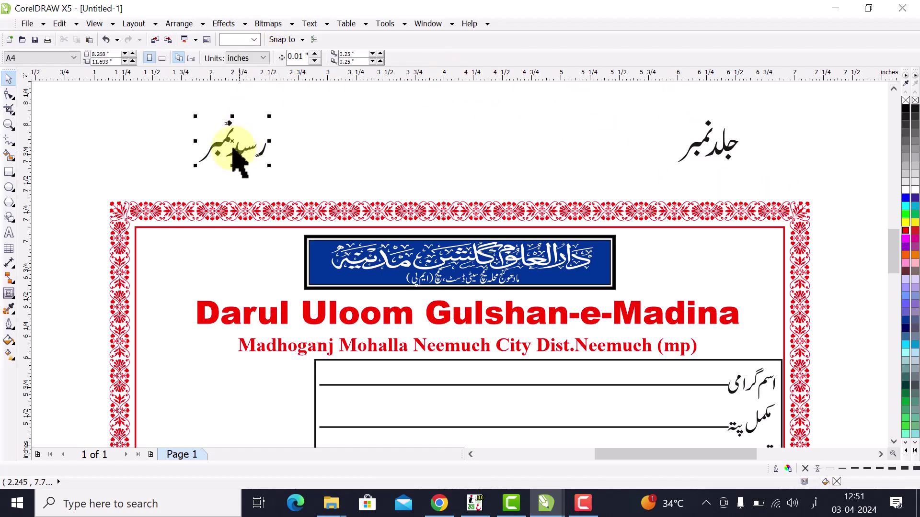
{"action": "left_click_drag", "start_coordinate": [233, 149], "coordinate": [234, 260]}
{"action": "left_click", "coordinate": [719, 149]}
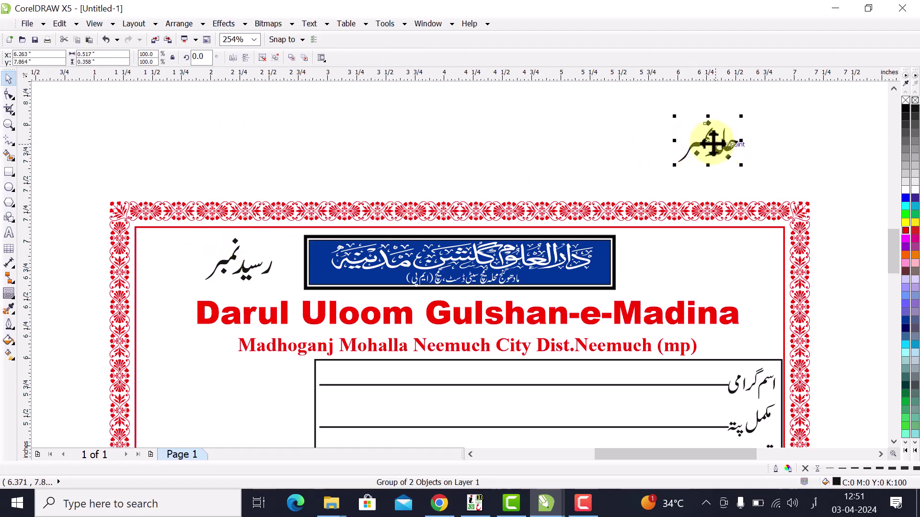
{"action": "left_click_drag", "start_coordinate": [709, 144], "coordinate": [730, 260]}
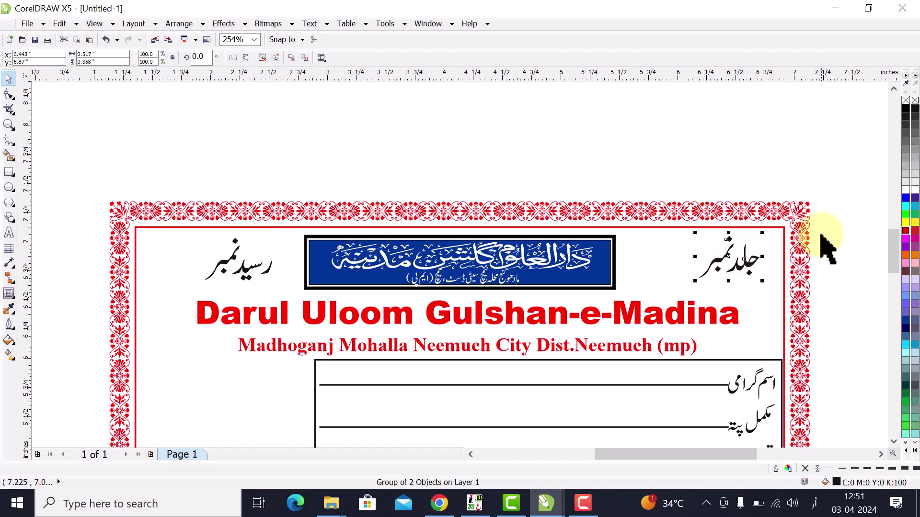
{"action": "left_click", "coordinate": [821, 247]}
- Draw a horizontal line about 0.62 inch long to the left of "رسیدنمبر" and make it dotted with a 1.0 pt outline
{"action": "left_click", "coordinate": [8, 140]}
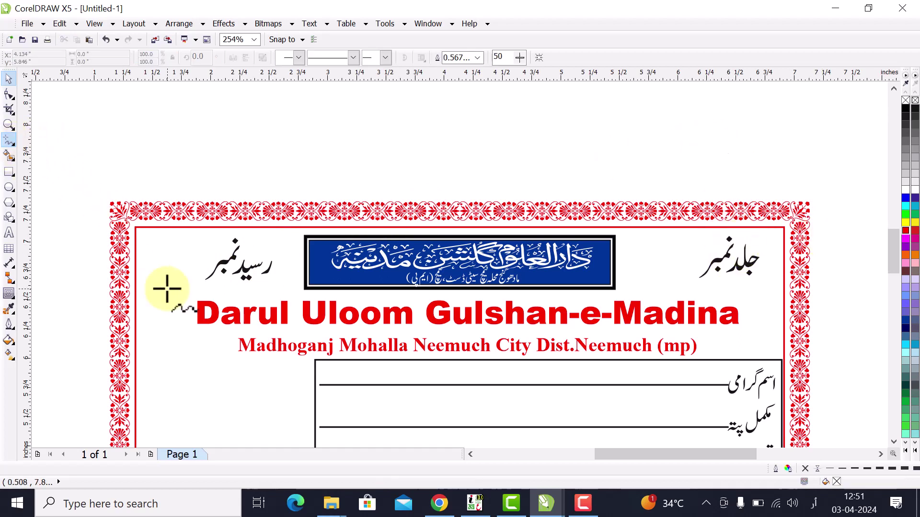
{"action": "left_click", "coordinate": [144, 269]}
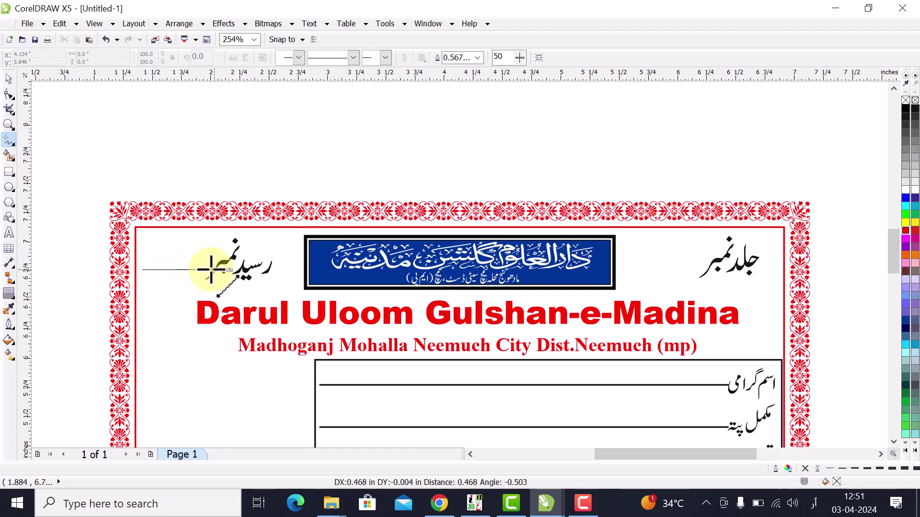
{"action": "left_click", "coordinate": [217, 270]}
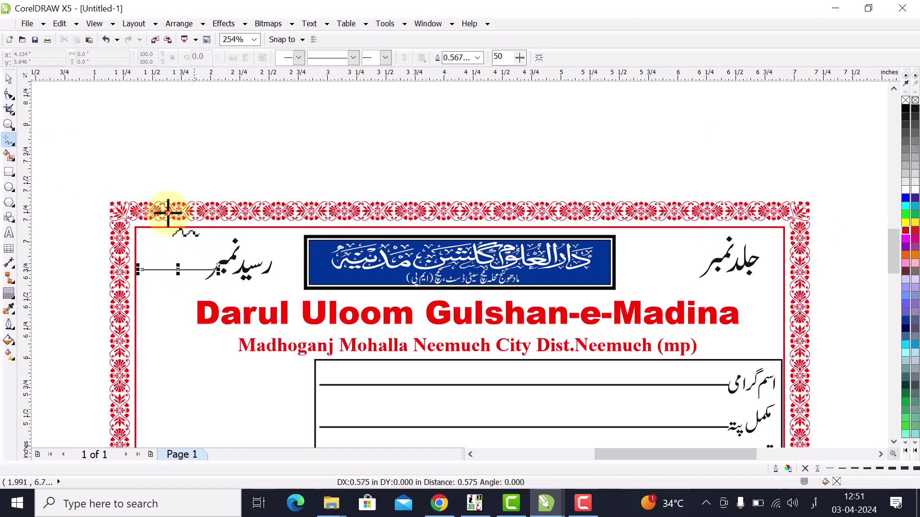
{"action": "left_click", "coordinate": [9, 79]}
{"action": "left_click", "coordinate": [351, 57]}
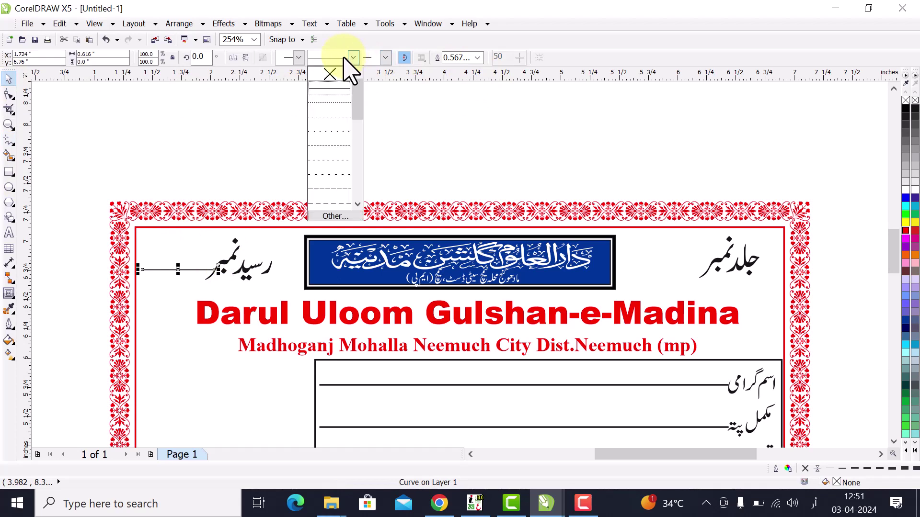
{"action": "left_click", "coordinate": [333, 103]}
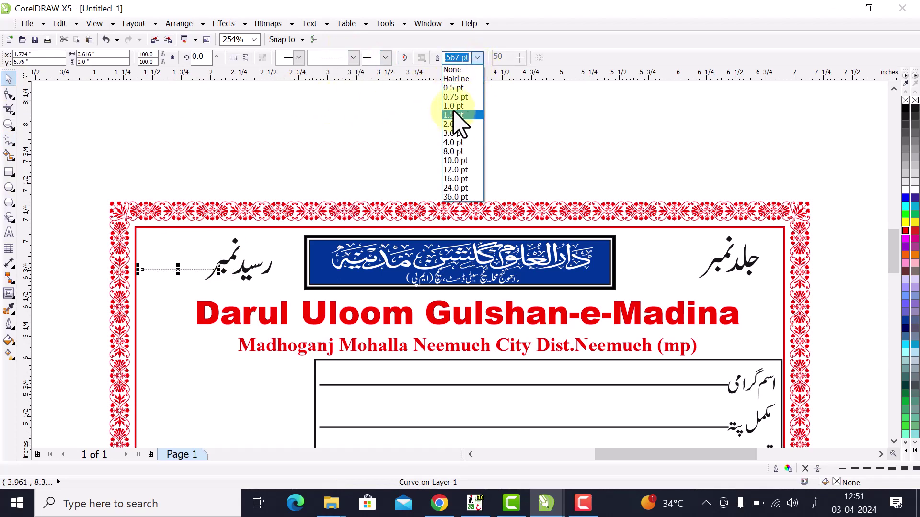
{"action": "left_click", "coordinate": [453, 106]}
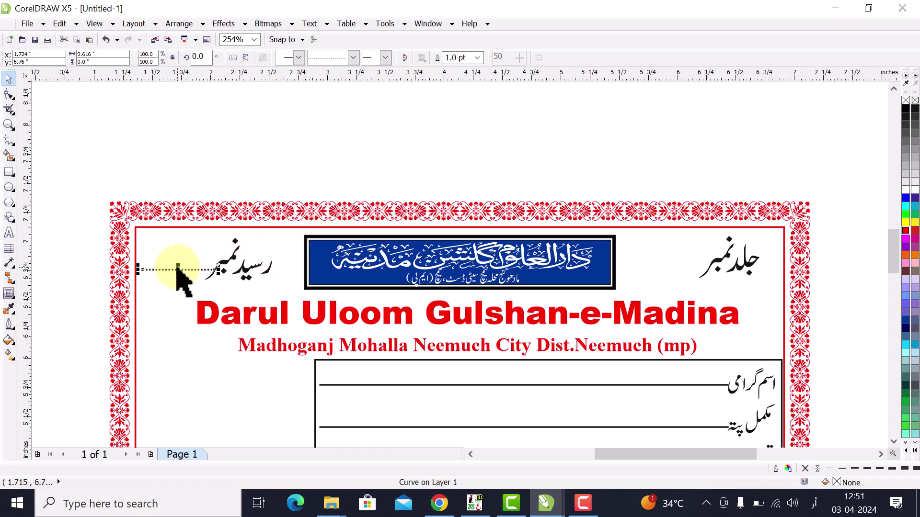
- Place a copy of the dotted line to the left of "جلدنمبر"
{"action": "left_click_drag", "start_coordinate": [208, 278], "coordinate": [658, 265]}
{"action": "left_click", "coordinate": [206, 271]}
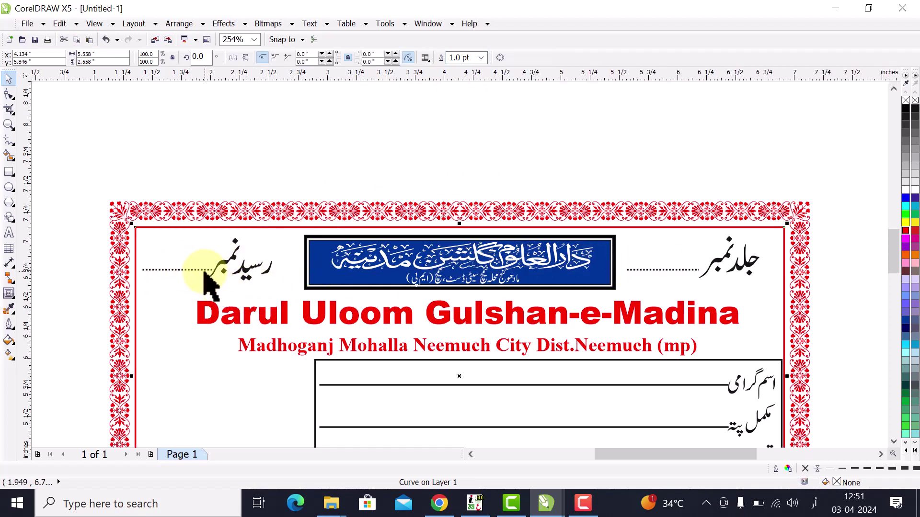
- Shift "رسیدنمبر" slightly up and to the right, clear of its dotted line and closer to the blue title banner
{"action": "left_click", "coordinate": [237, 275]}
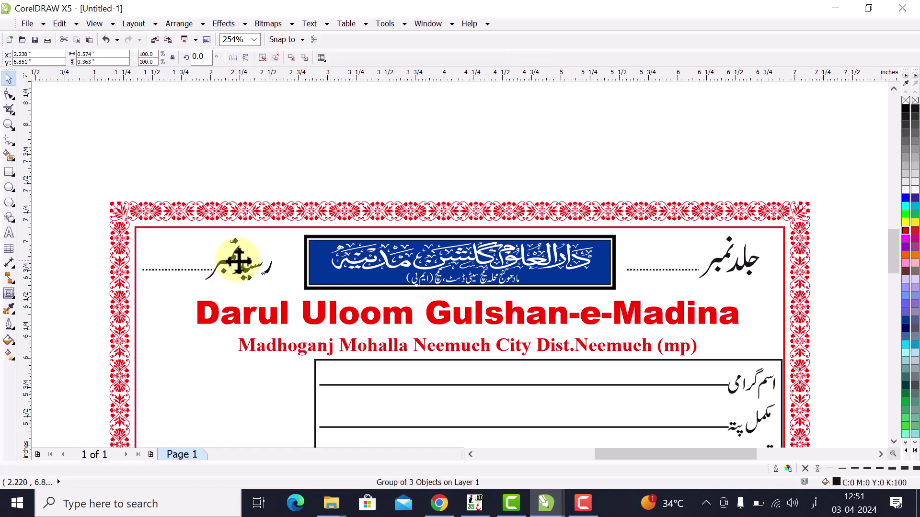
{"action": "left_click_drag", "start_coordinate": [239, 261], "coordinate": [247, 254]}
{"action": "left_click", "coordinate": [287, 184]}
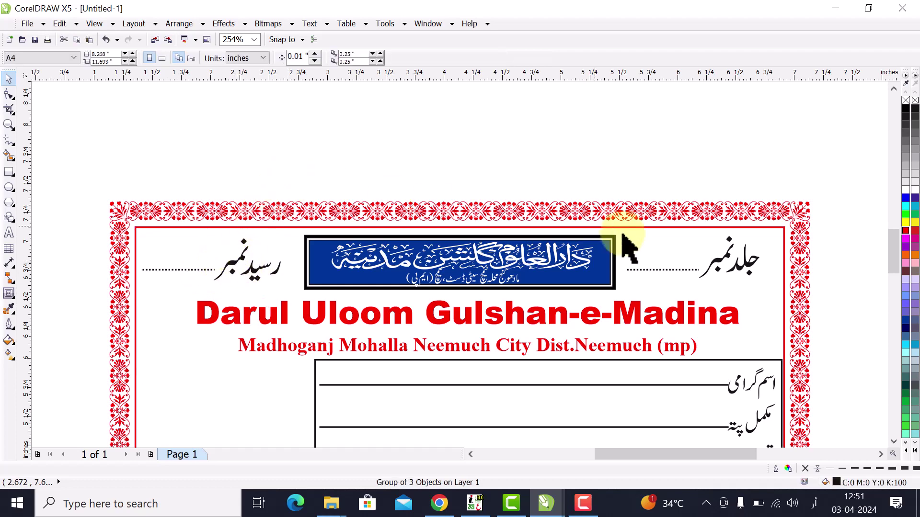
- Unlock the rectangle around the detail lines and extend its left side to make it about 4.05 inches wide
{"action": "scroll", "coordinate": [626, 247], "scroll_direction": "down", "scroll_amount": 3}
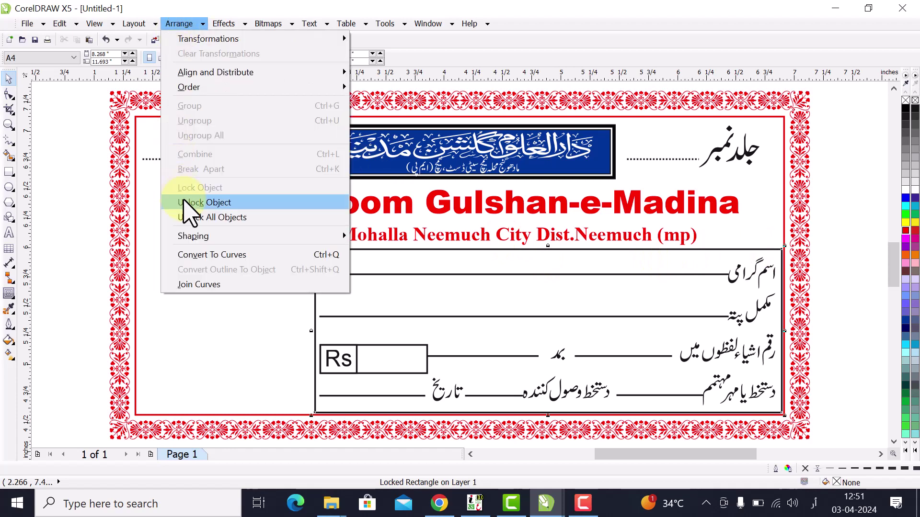
{"action": "left_click", "coordinate": [185, 188]}
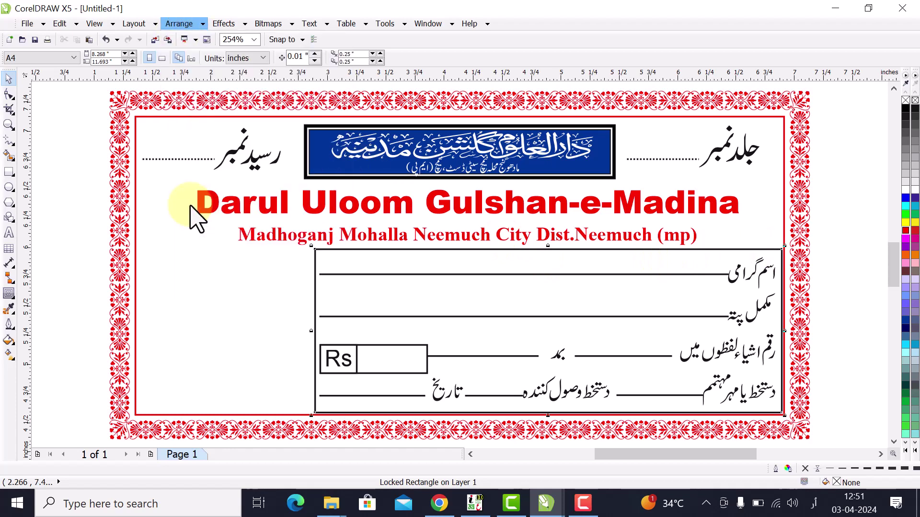
{"action": "left_click", "coordinate": [358, 250]}
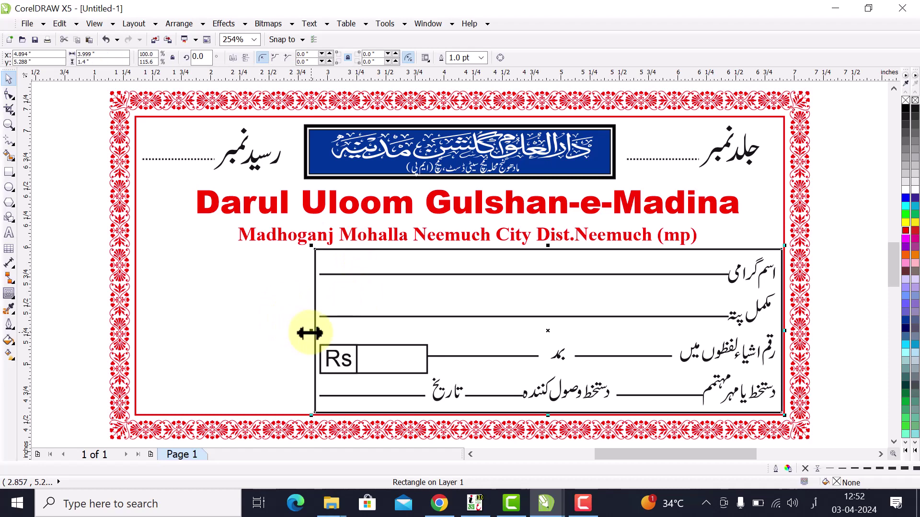
{"action": "left_click_drag", "start_coordinate": [309, 332], "coordinate": [305, 336]}
- Round all four corners of the details rectangle to a radius of about 0.061 inch
{"action": "left_click", "coordinate": [9, 94]}
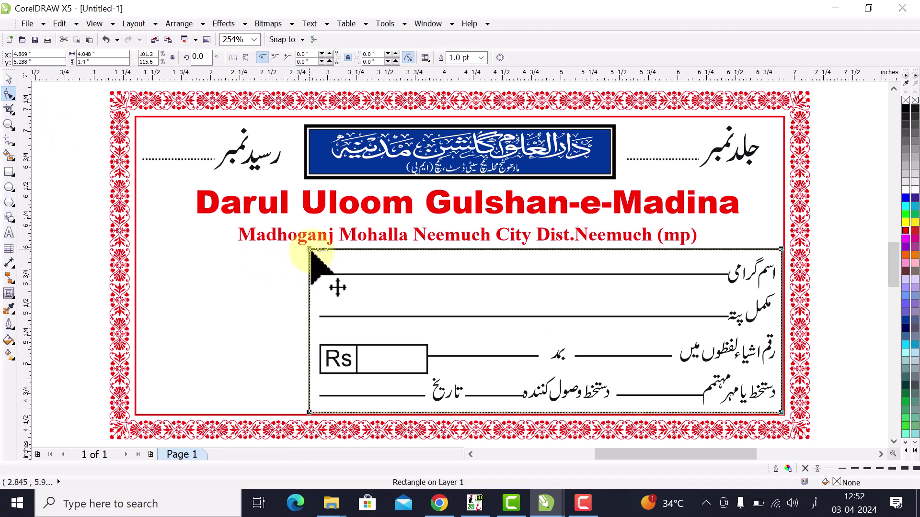
{"action": "left_click_drag", "start_coordinate": [310, 251], "coordinate": [315, 260]}
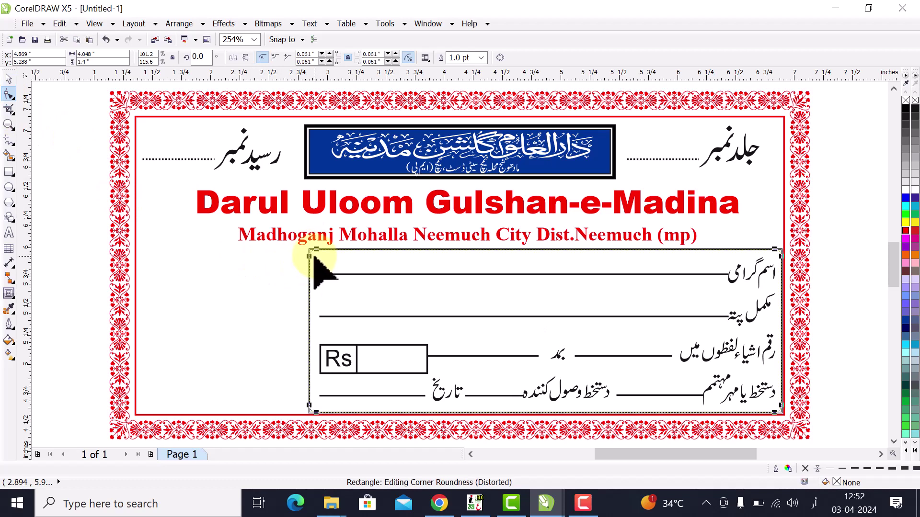
{"action": "left_click", "coordinate": [8, 78]}
{"action": "left_click", "coordinate": [65, 139]}
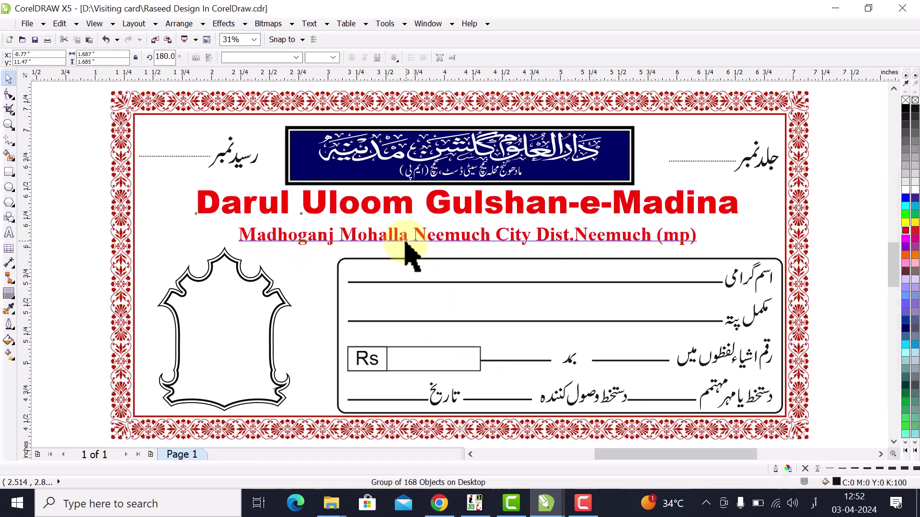
- Copy the arch-shaped frame from Raseed Design In CorelDraw.cdr into the untitled receipt and position it left of the details box
{"action": "left_click", "coordinate": [281, 305]}
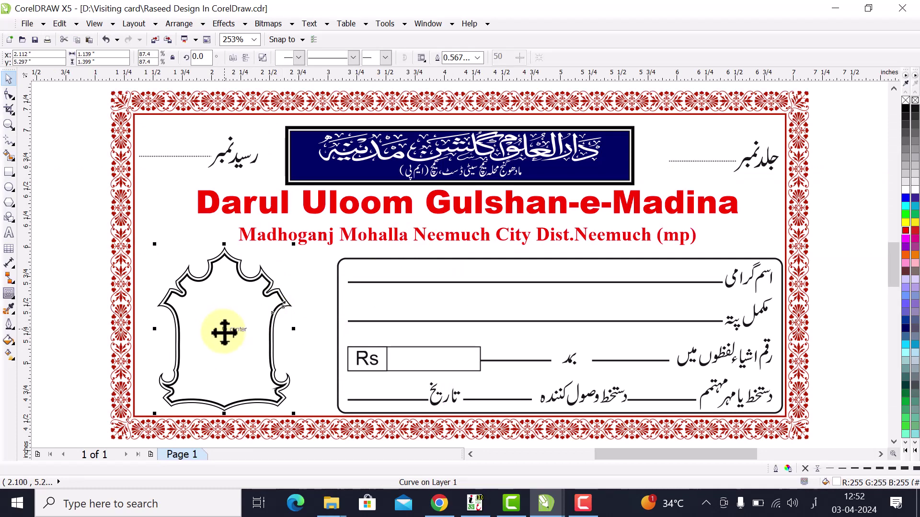
{"action": "mouse_move", "coordinate": [224, 332]}
{"action": "left_mouse_down"}
{"action": "mouse_move", "coordinate": [211, 342]}
{"action": "mouse_move", "coordinate": [199, 325]}
{"action": "mouse_move", "coordinate": [185, 331]}
{"action": "mouse_move", "coordinate": [236, 330]}
{"action": "left_mouse_up"}
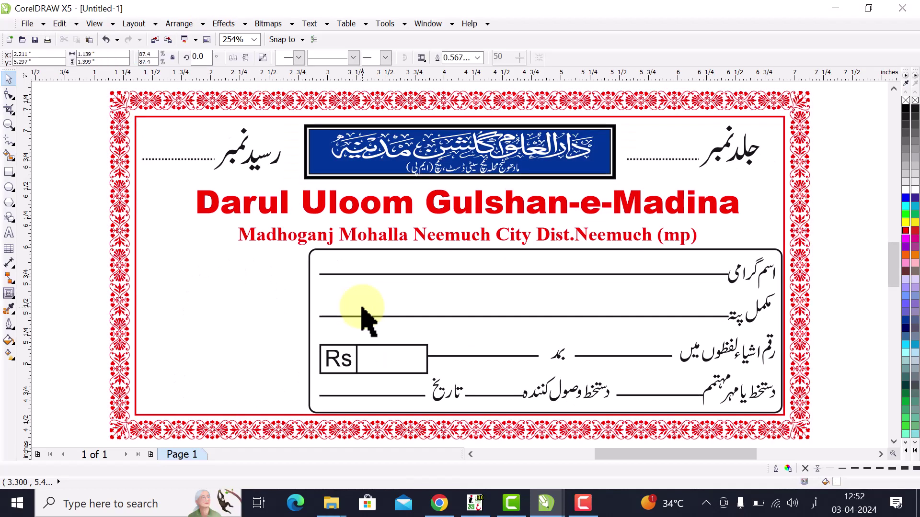
{"action": "key", "text": "ctrl+v"}
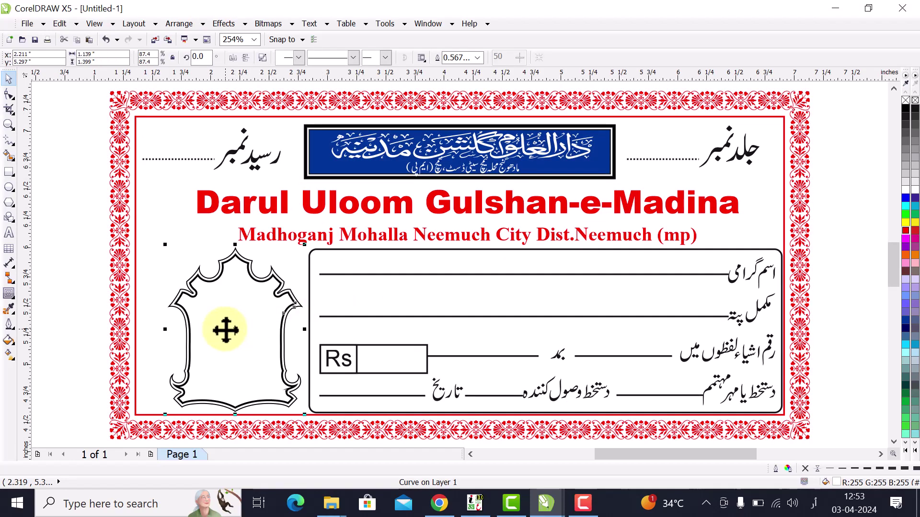
{"action": "left_click_drag", "start_coordinate": [238, 329], "coordinate": [226, 328]}
{"action": "left_click", "coordinate": [74, 225]}
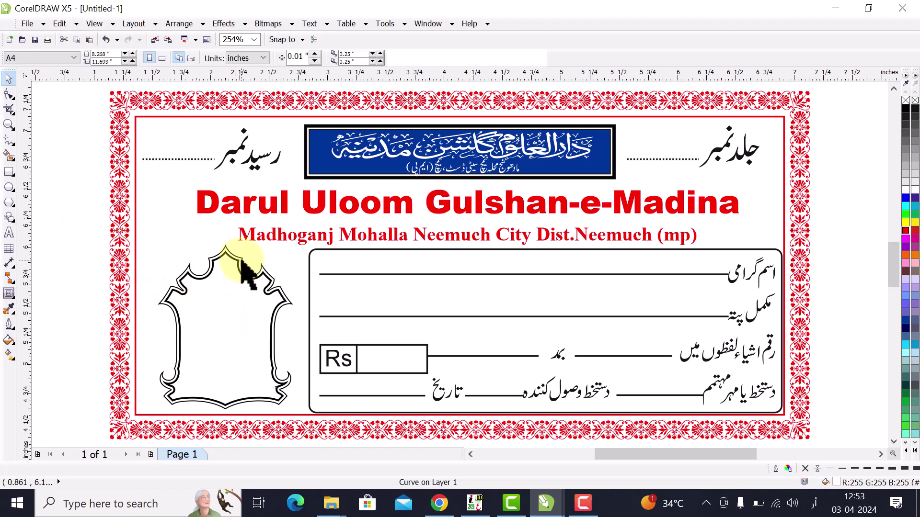